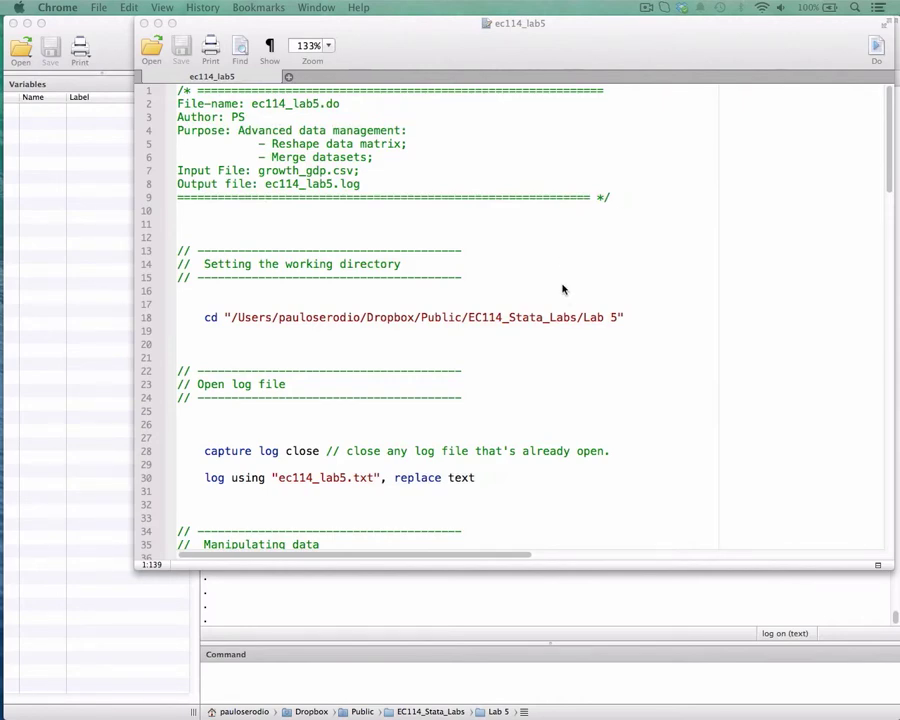
- Switch to the World DataBank page in Chrome, check the chosen GDP series and select all countries
scroll(501, 297, down, 2)
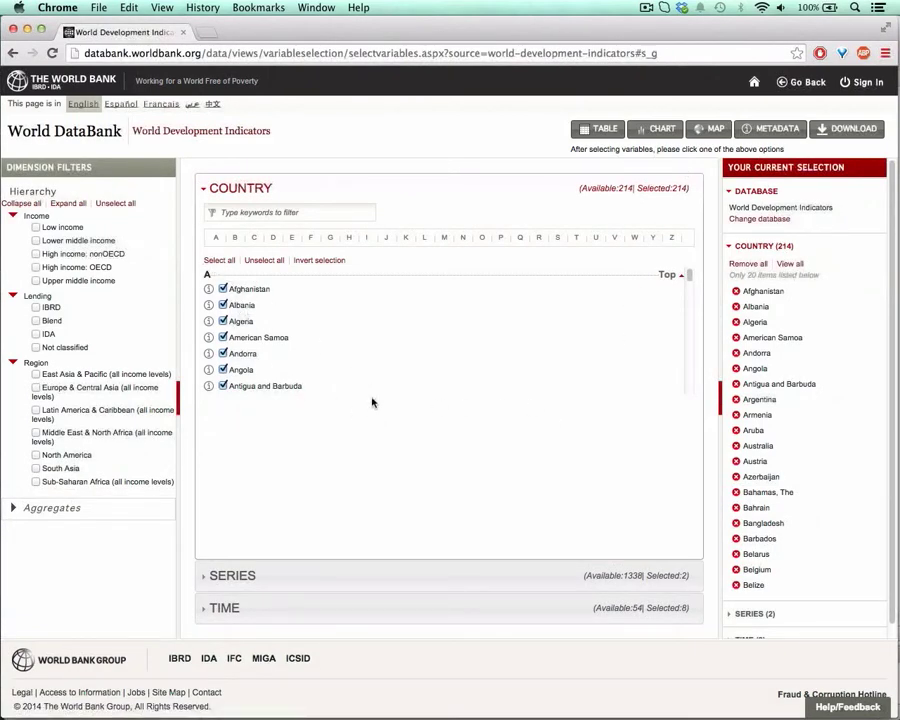
click(301, 574)
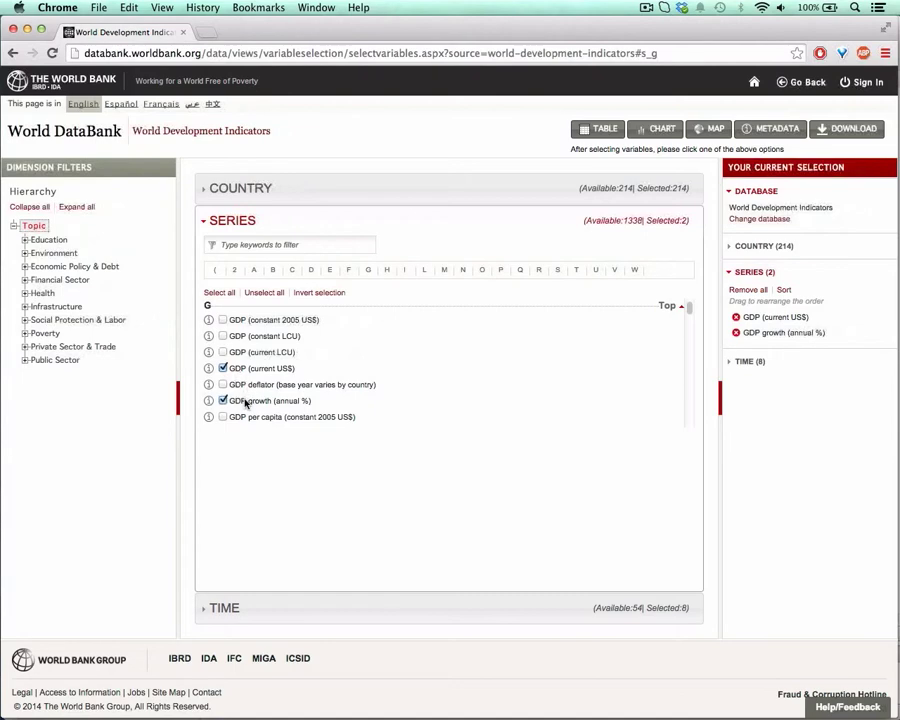
click(234, 192)
click(214, 259)
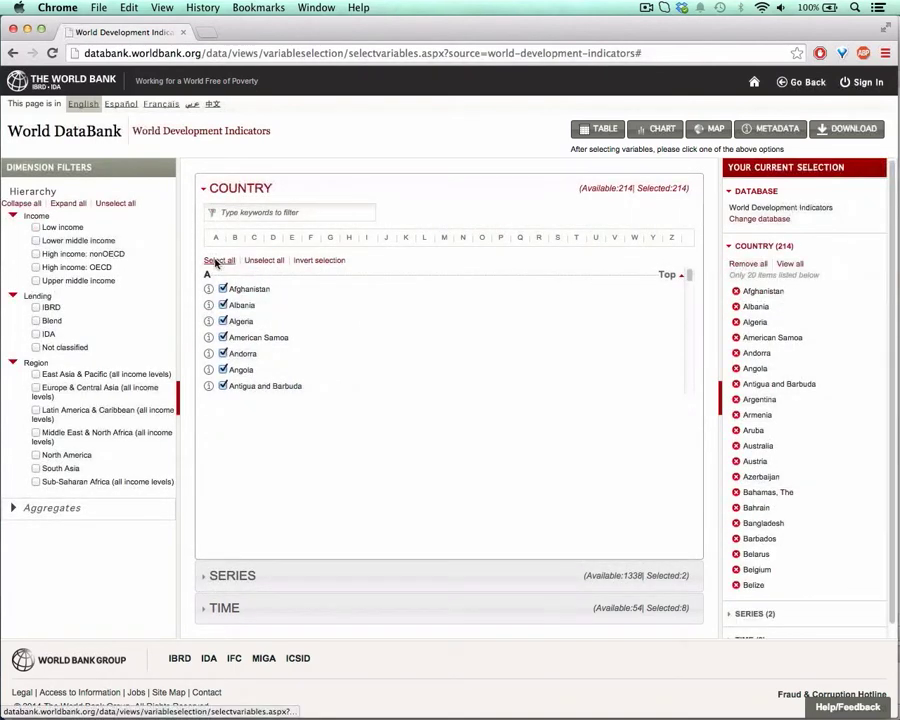
mouse_move(688, 277)
mouse_down()
mouse_move(689, 392)
mouse_move(689, 270)
mouse_up()
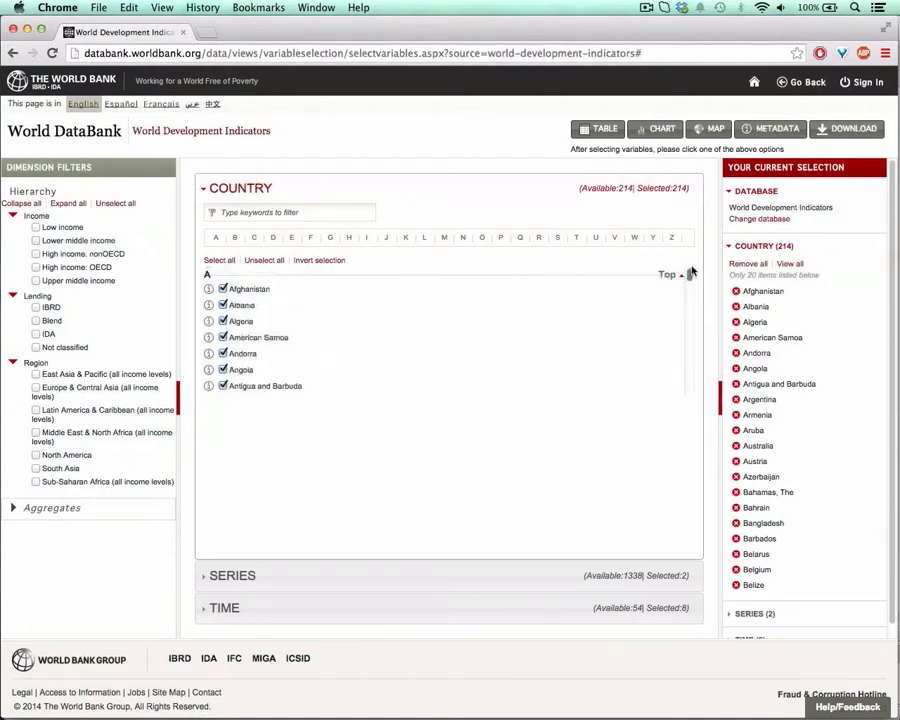
- Set the query's time selection to 2000–2012 by removing 2013 and adding 2001 through 2006
click(331, 573)
click(283, 614)
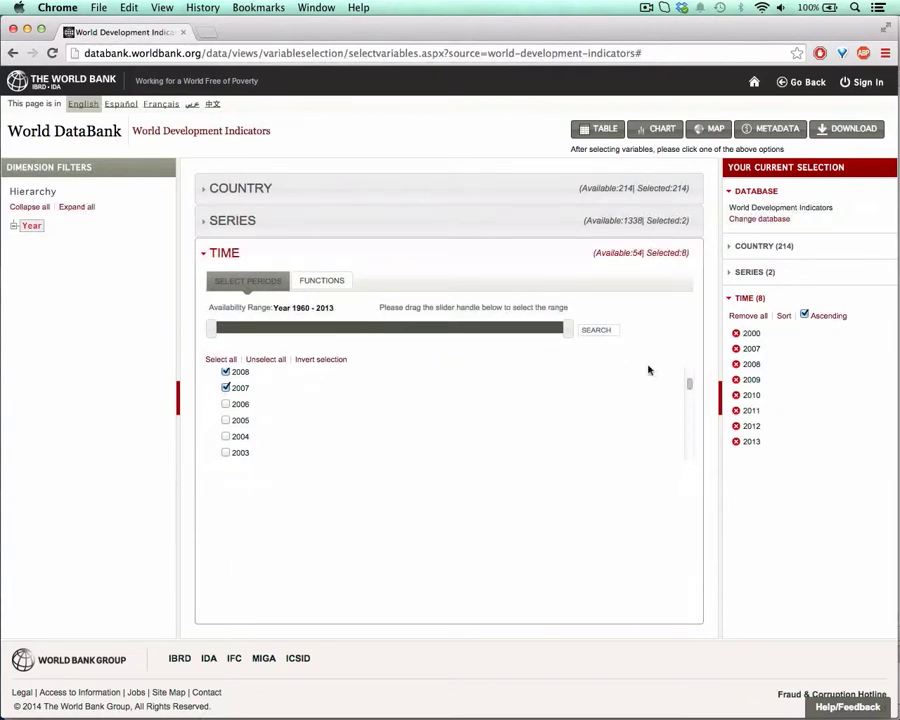
scroll(689, 382, up, 1)
mouse_move(689, 382)
mouse_down()
mouse_move(686, 372)
mouse_move(689, 391)
mouse_up()
click(225, 376)
scroll(689, 391, down, 1)
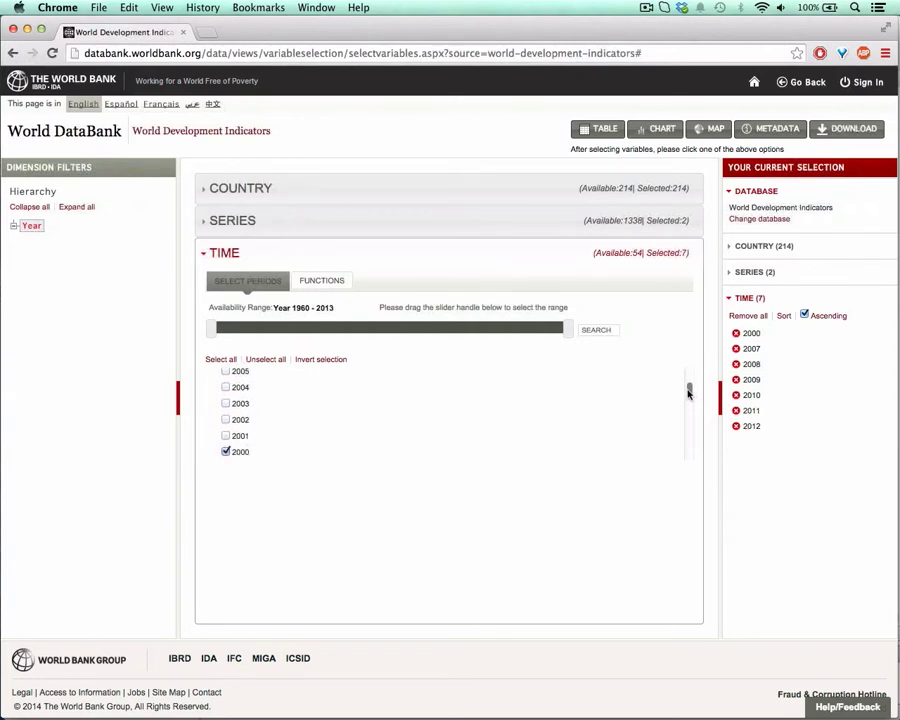
click(227, 435)
click(225, 419)
click(225, 403)
click(225, 387)
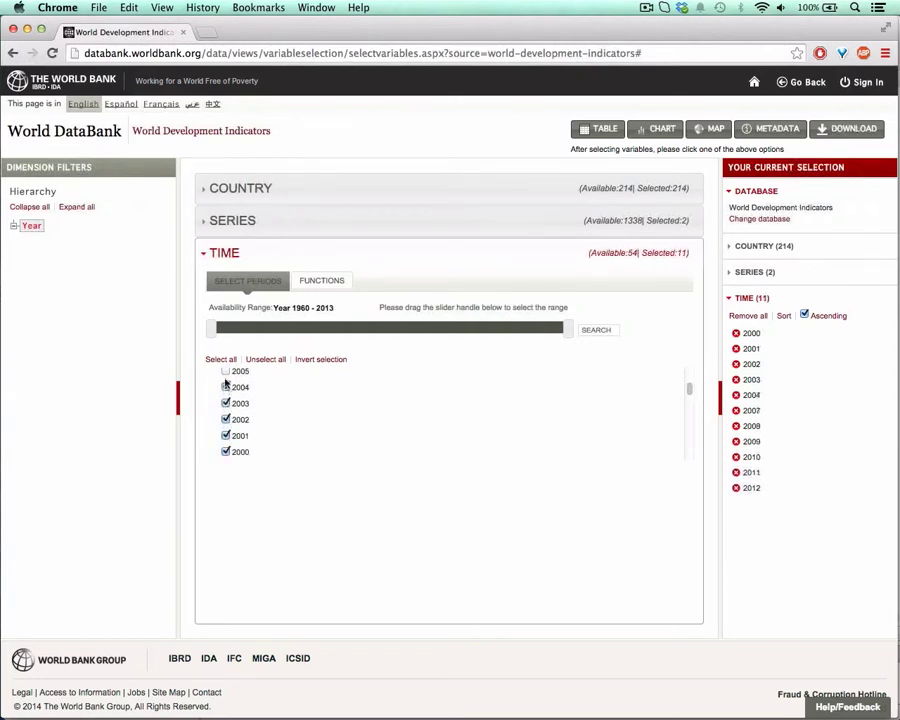
click(225, 371)
scroll(690, 396, up, 3)
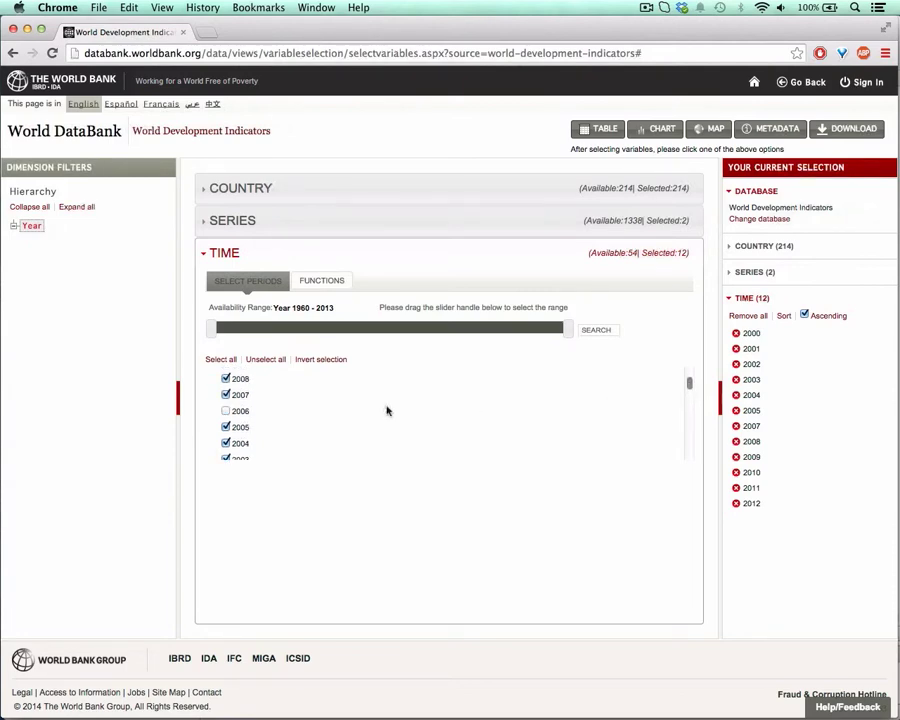
click(226, 411)
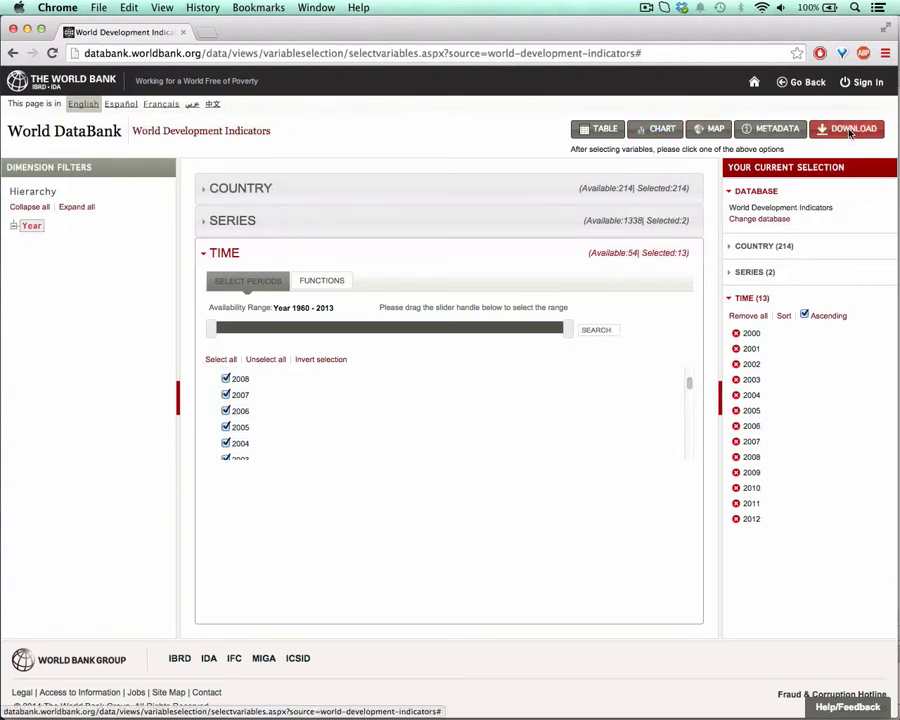
- Check the Excel download options for the query and switch to the growth_gdp.xlsx workbook in Excel
click(850, 130)
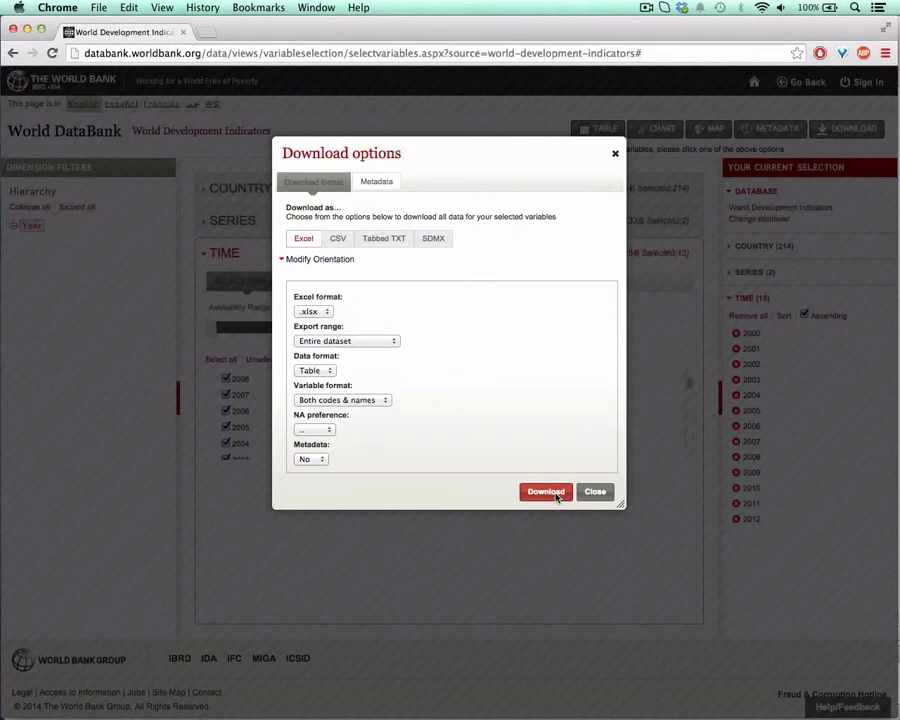
click(28, 29)
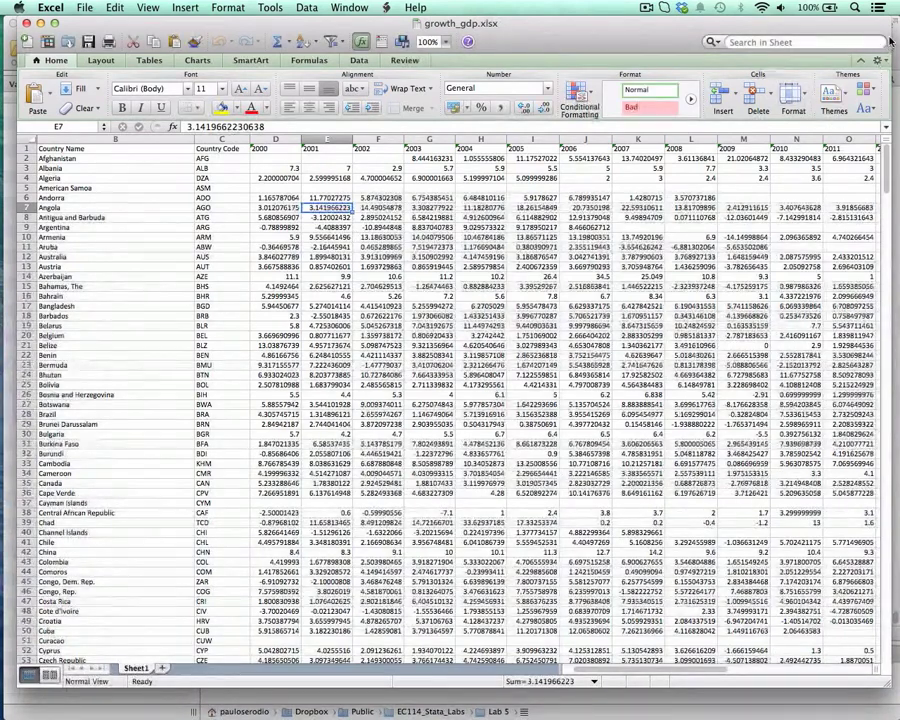
drag(892, 41, 899, 41)
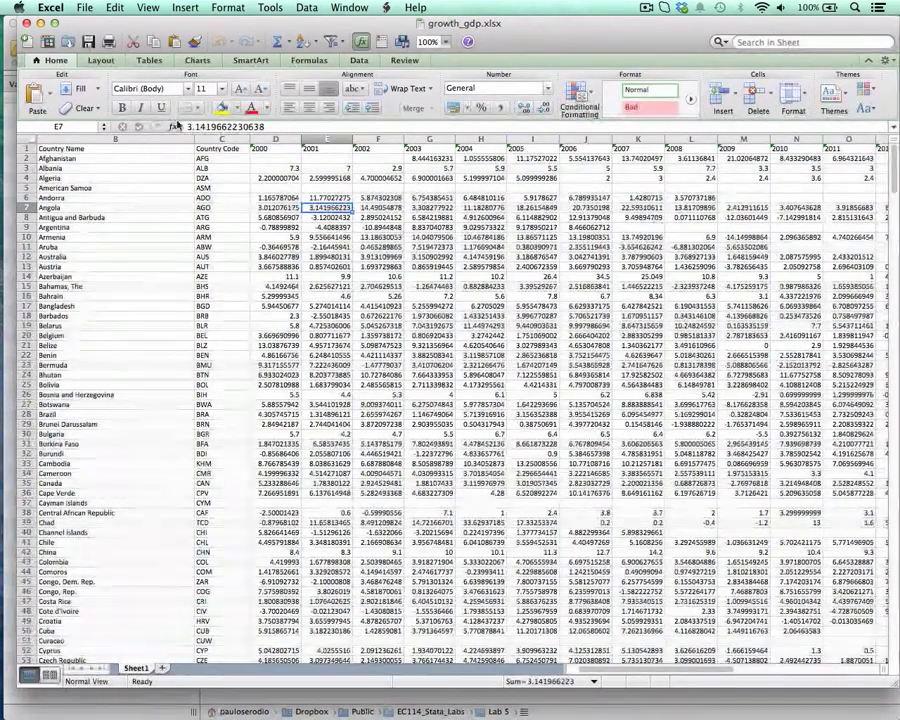
- Examine the list of countries in the Country Name column and the indicator column beside it
click(60, 168)
drag(60, 158, 90, 543)
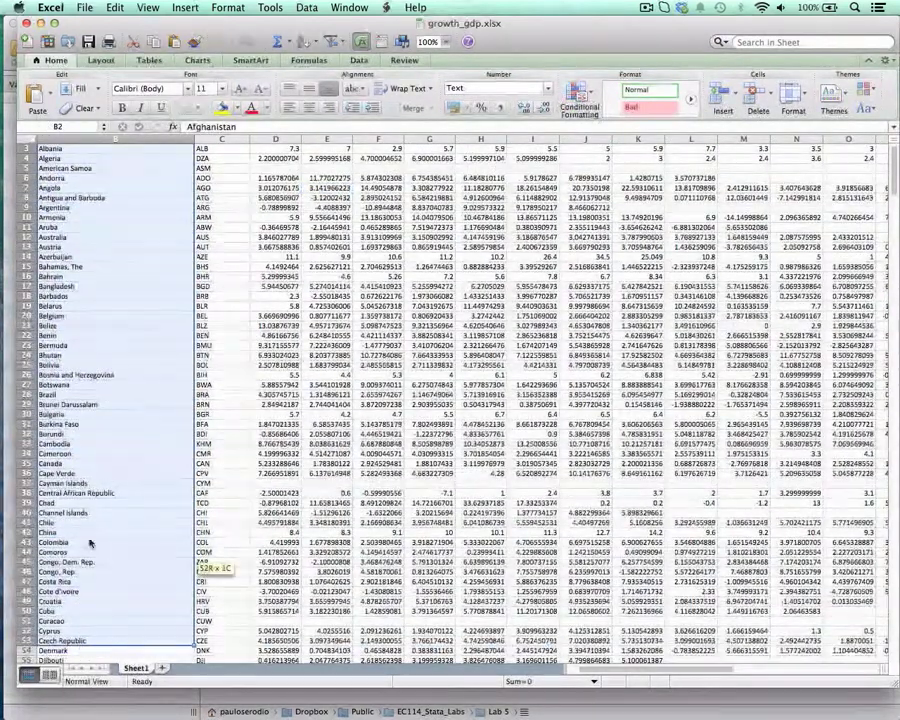
scroll(548, 656, left, 3)
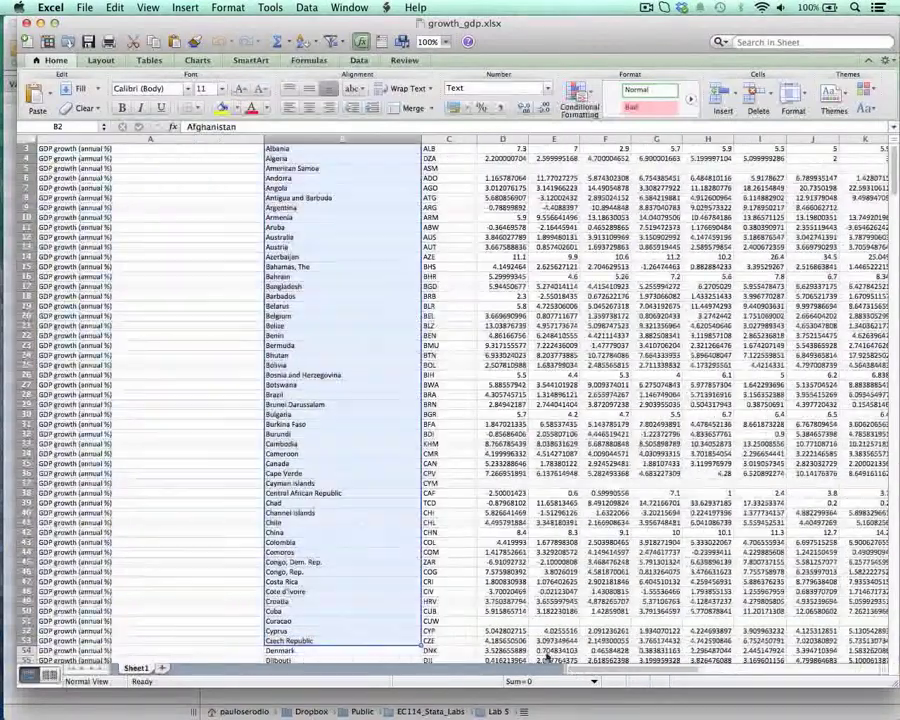
click(130, 150)
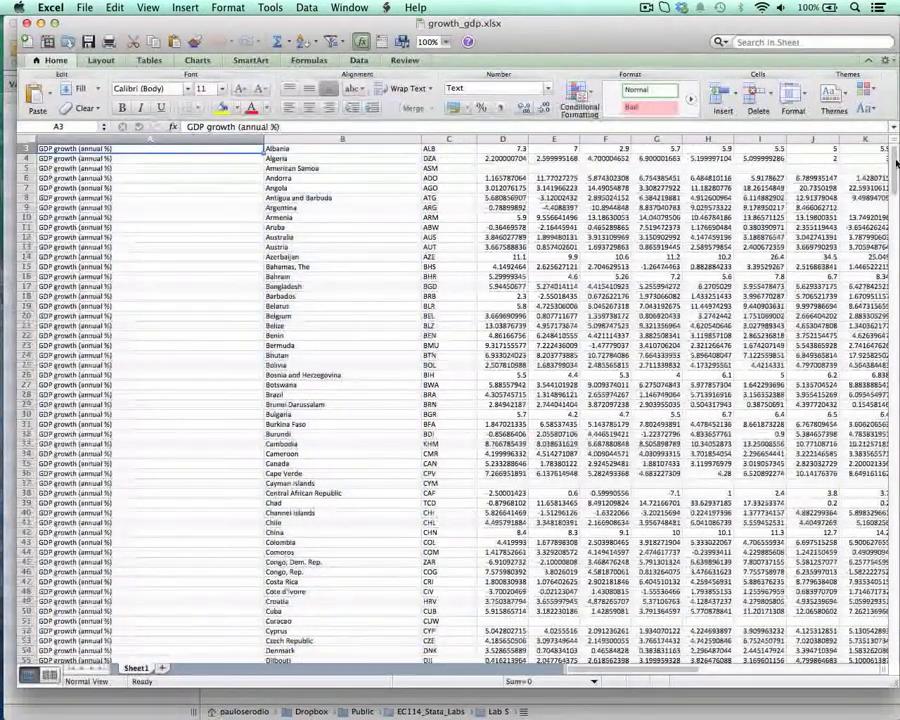
drag(896, 163, 896, 150)
- Examine the Indicator Name column to see where the GDP growth (annual %) rows give way to GDP (current US$)
click(64, 160)
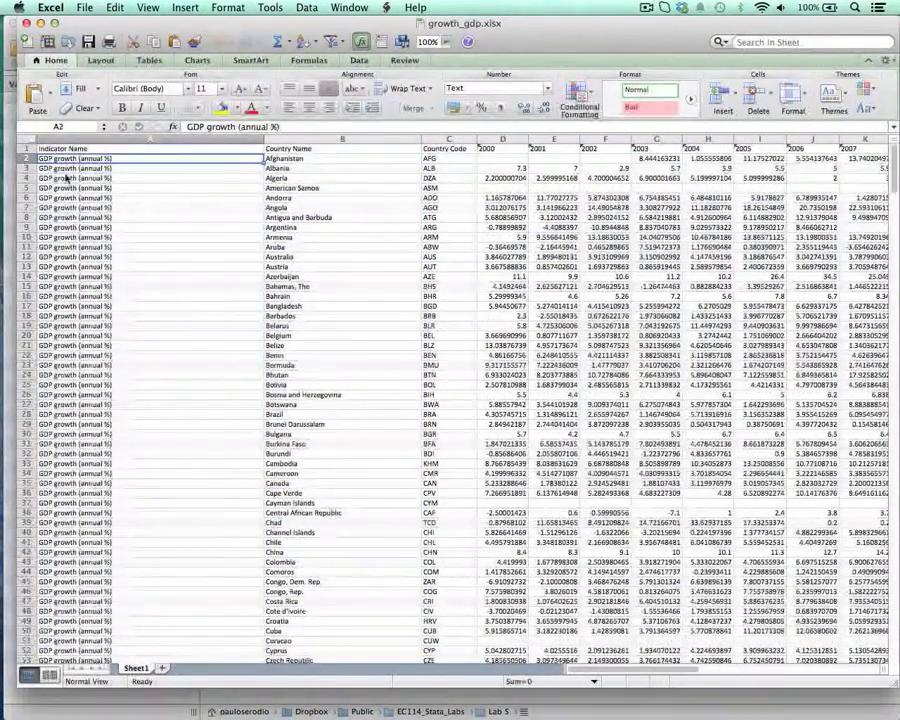
drag(76, 160, 79, 389)
scroll(79, 391, down, 20)
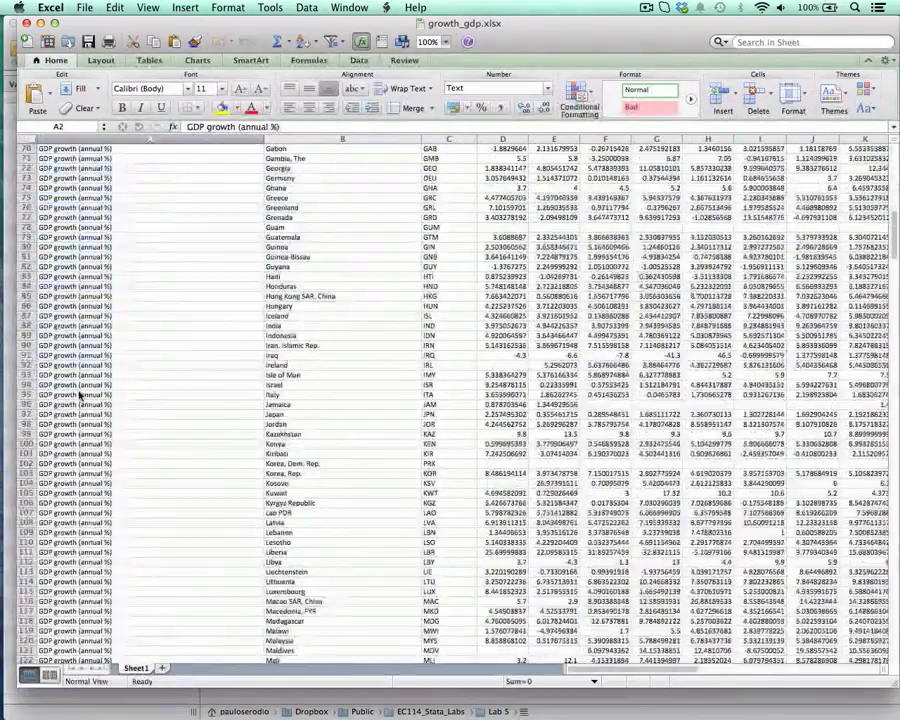
scroll(79, 394, down, 20)
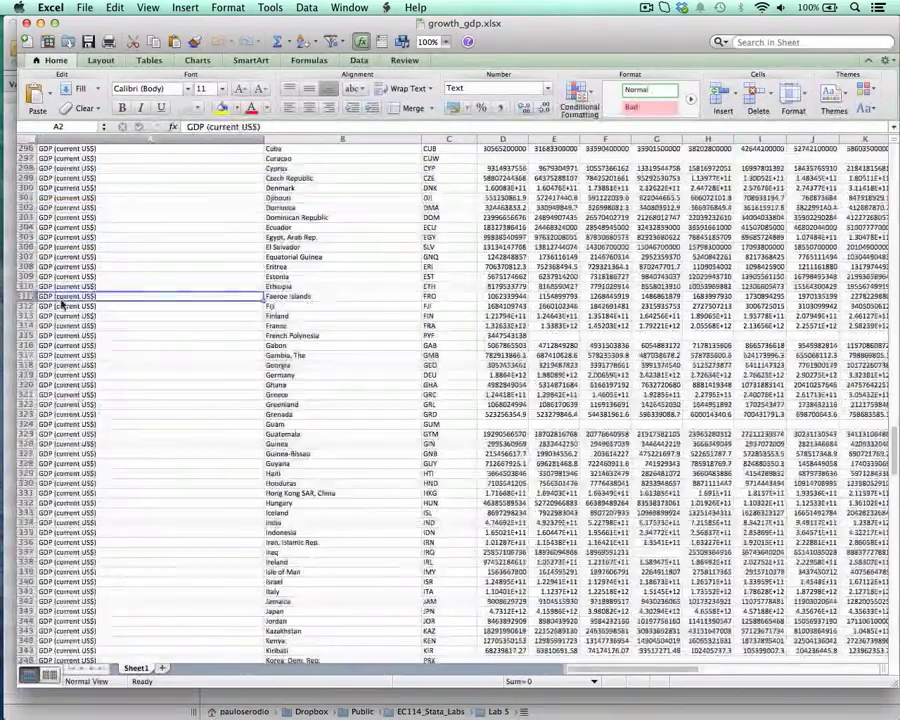
click(62, 303)
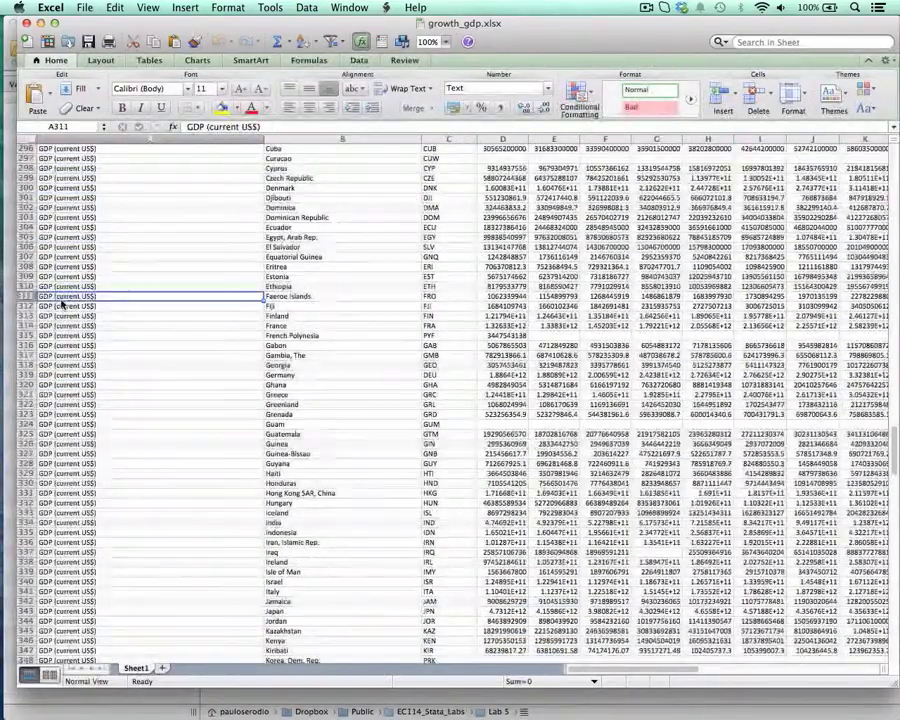
scroll(66, 296, up, 20)
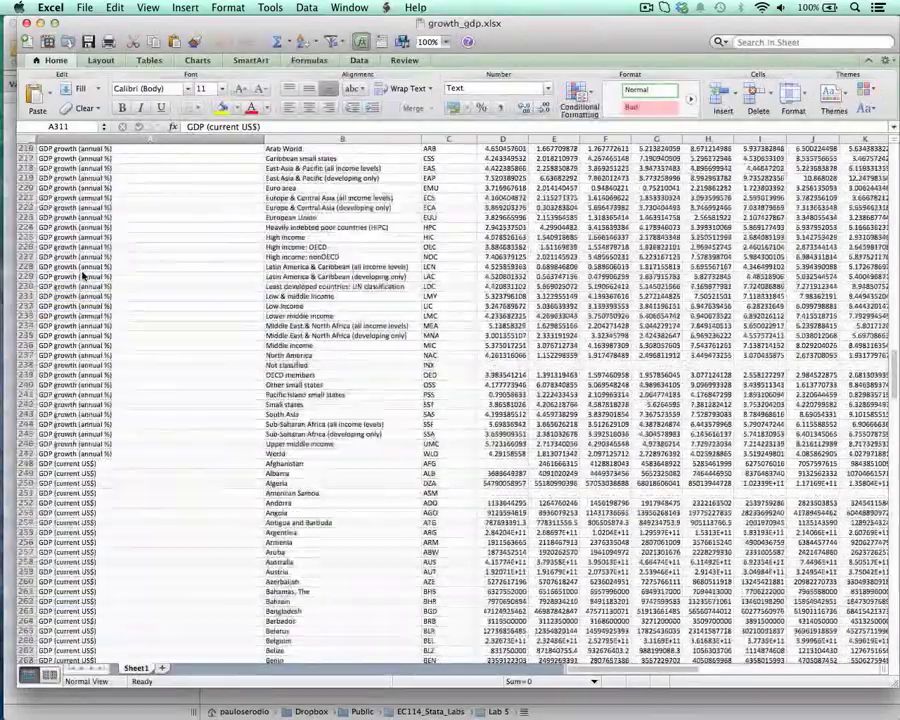
scroll(70, 258, up, 20)
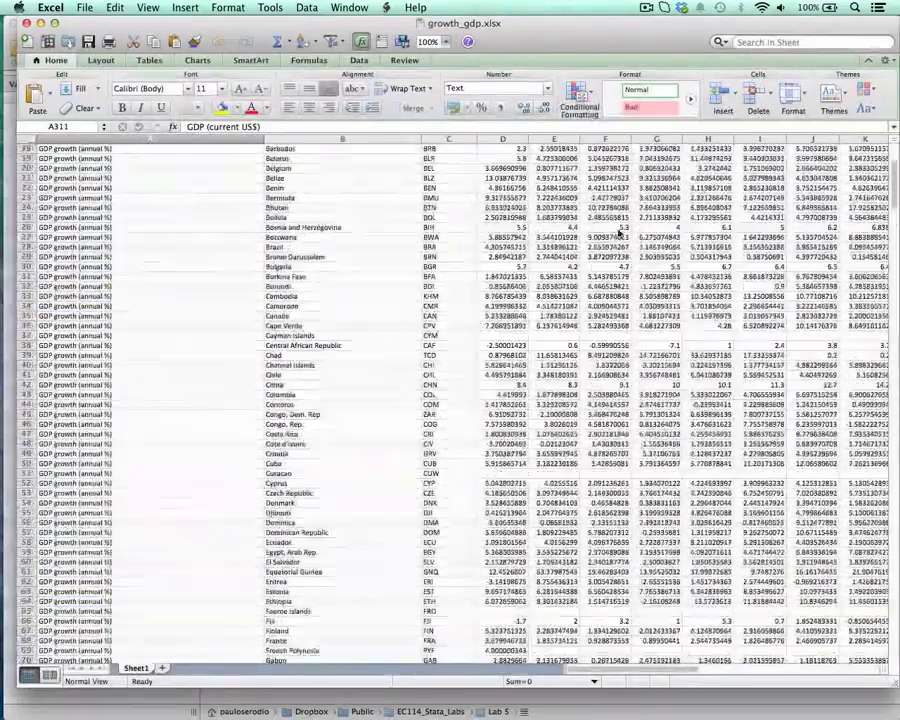
scroll(330, 190, up, 6)
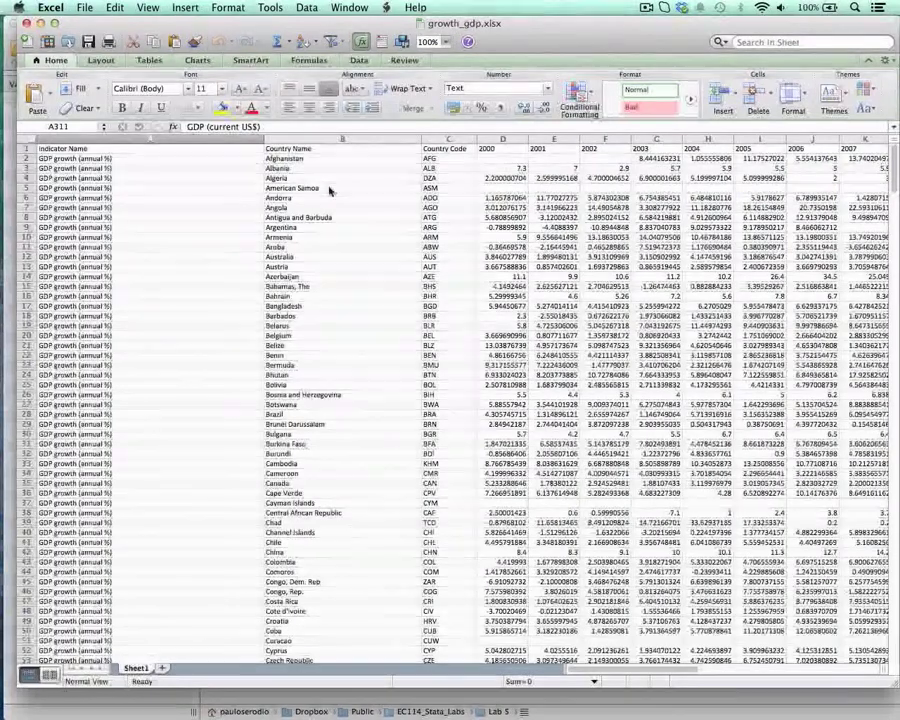
- Examine how the sheet is laid out, with indicators stacked in rows and the years from 2000 across the header row
click(171, 196)
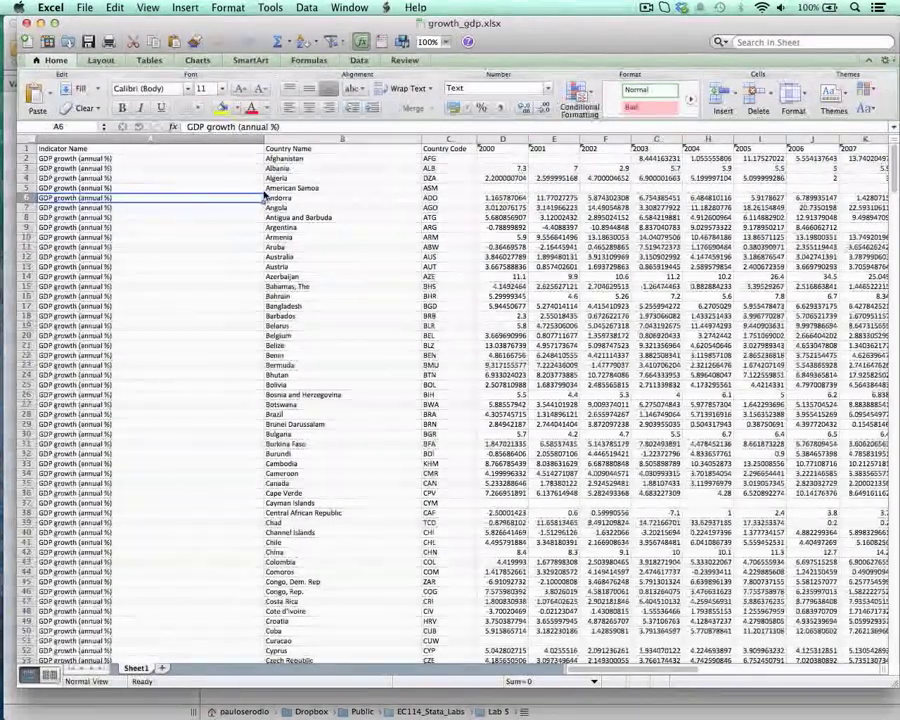
drag(110, 150, 248, 246)
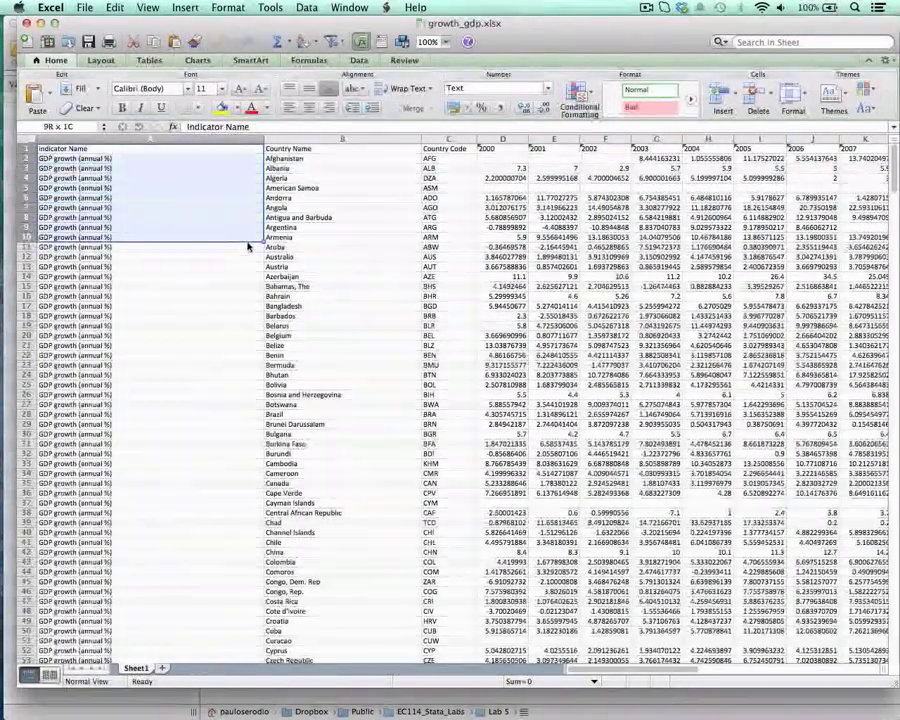
drag(488, 148, 797, 148)
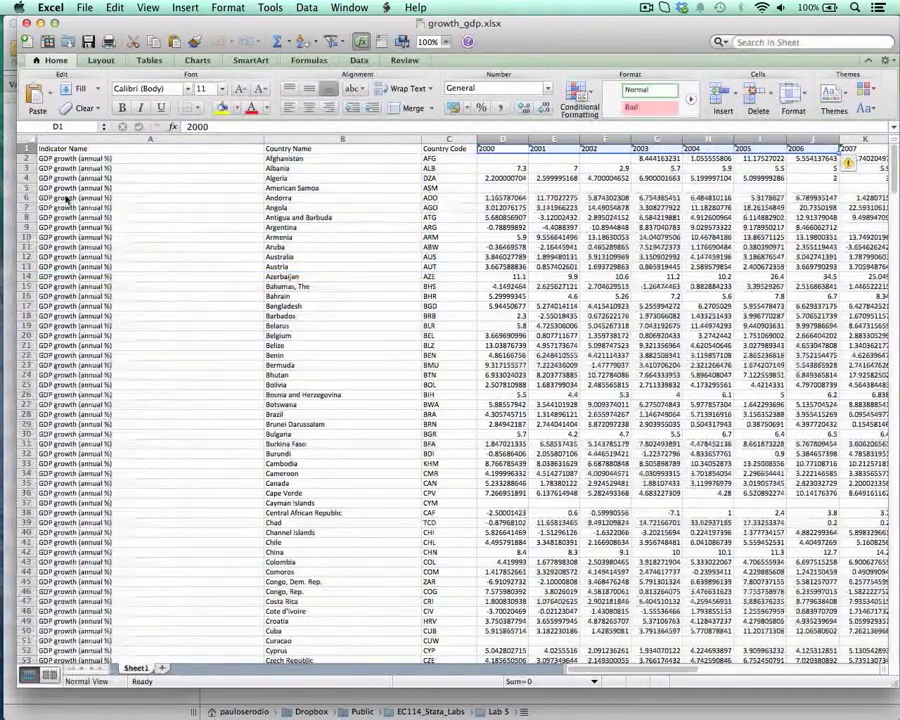
drag(95, 158, 106, 394)
scroll(106, 398, down, 5)
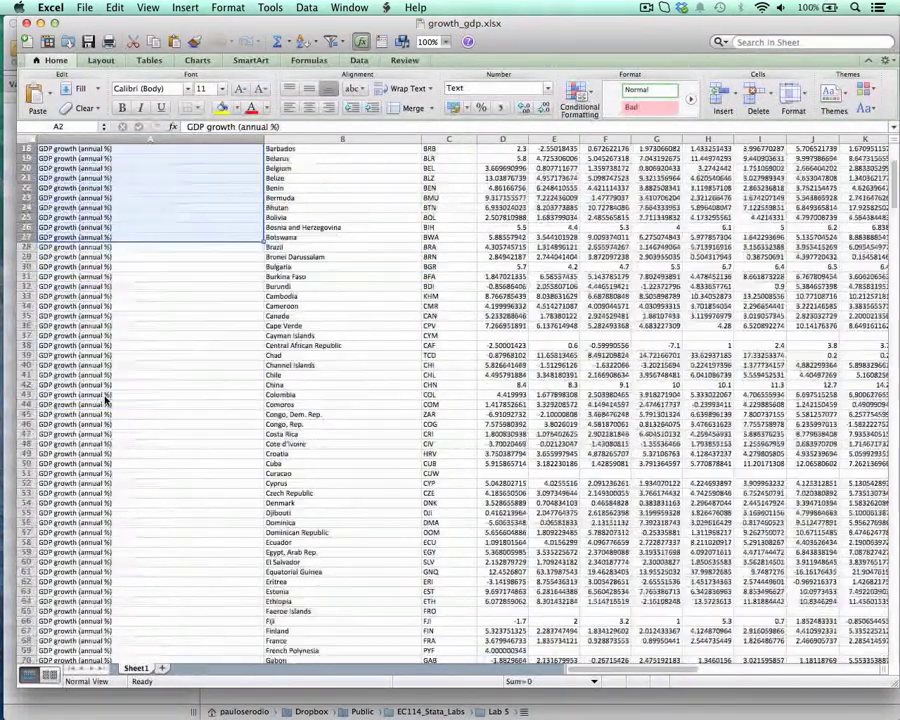
scroll(106, 398, down, 20)
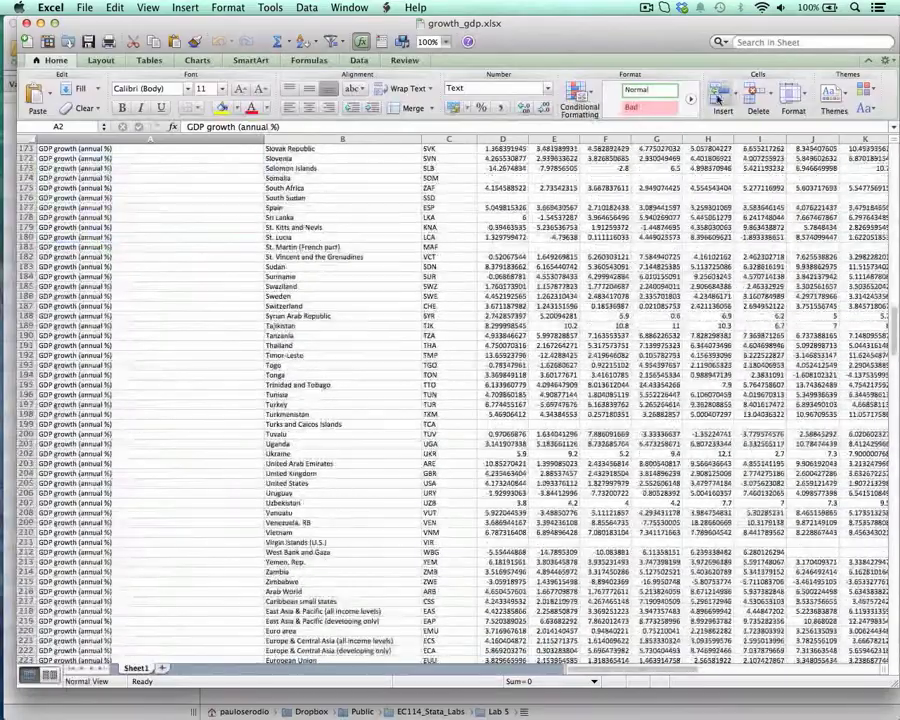
scroll(227, 227, up, 14)
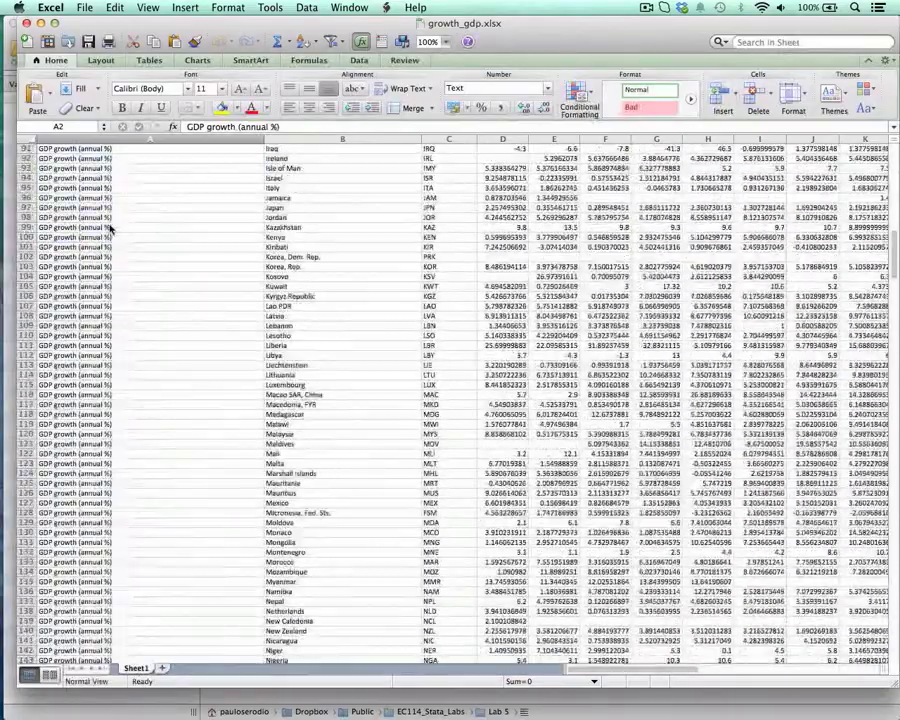
scroll(112, 229, up, 12)
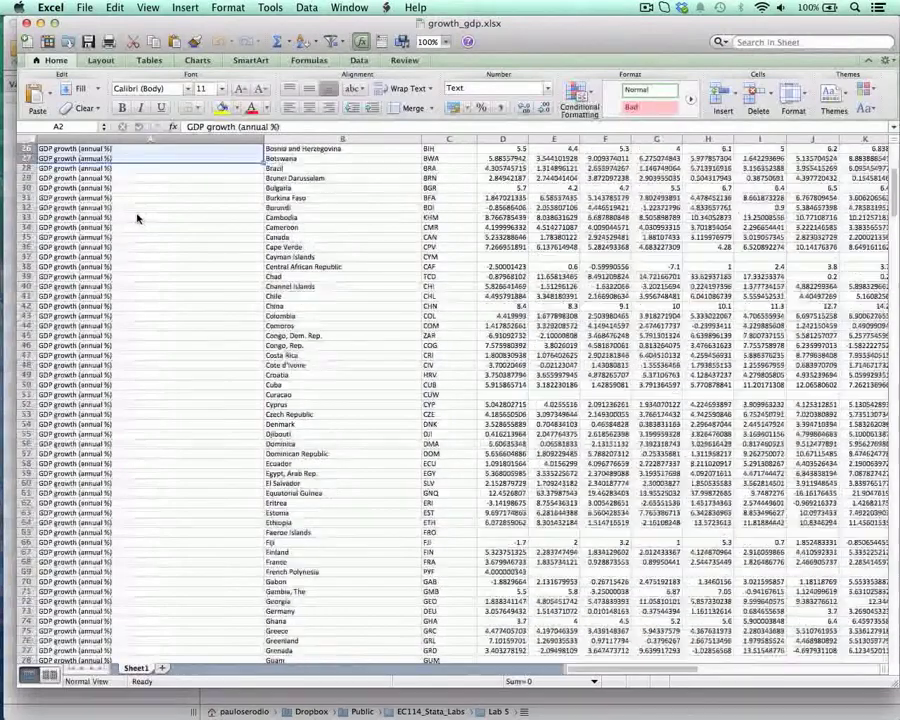
scroll(137, 218, up, 5)
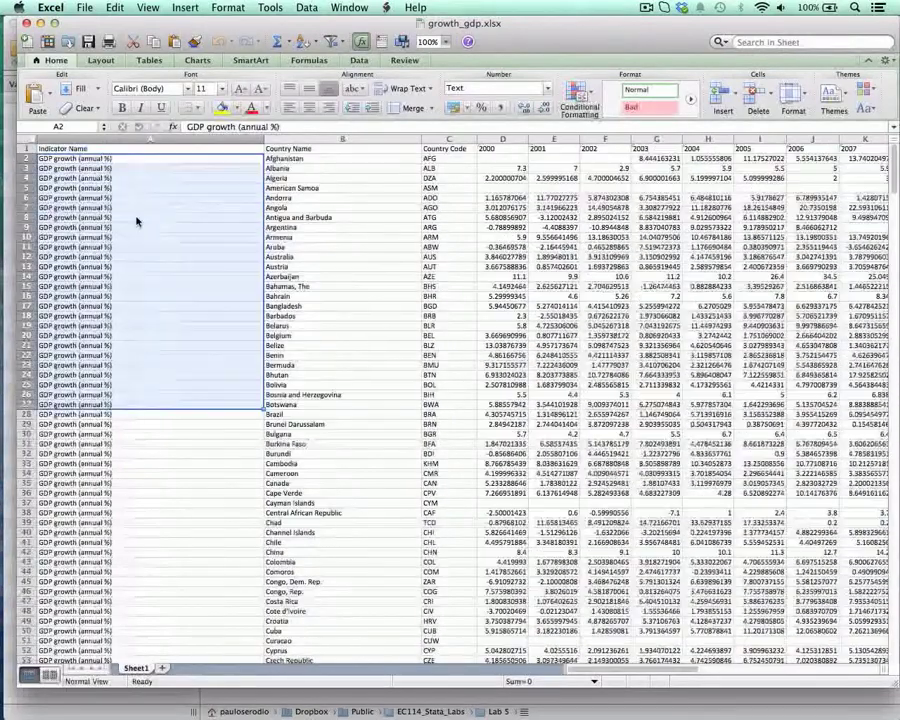
- Choose Comma Separated Values (.csv) as the format for saving a copy of growth_gdp in the Lab 5 folder
click(86, 12)
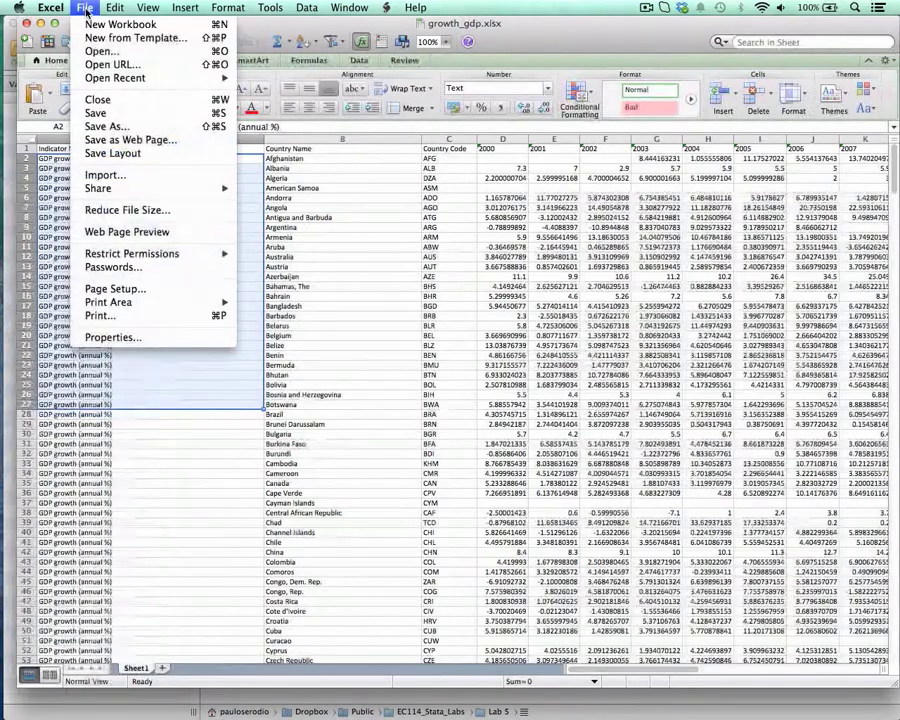
click(147, 127)
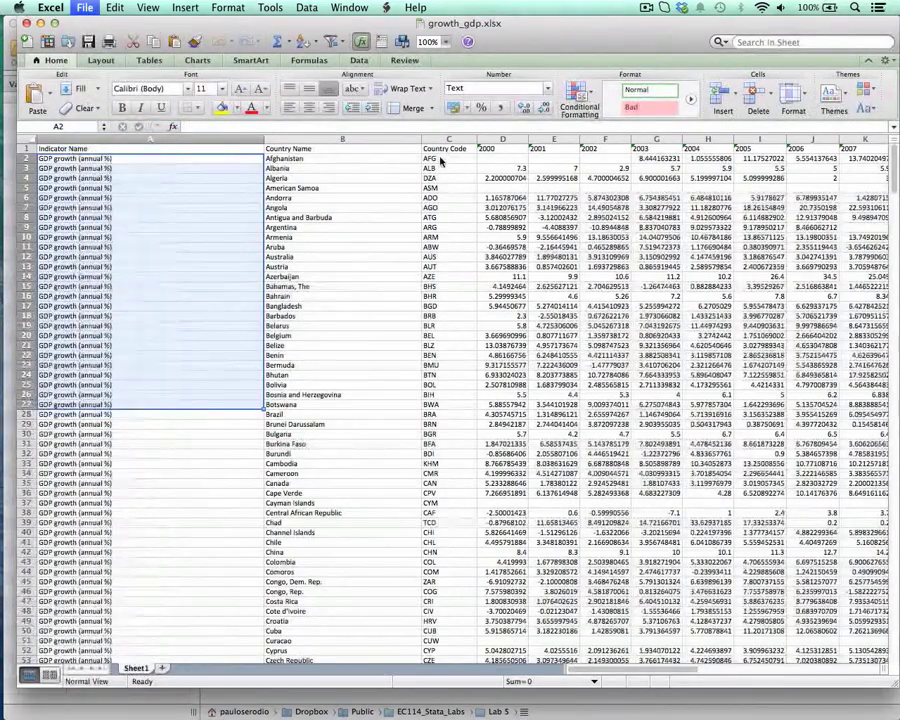
click(430, 291)
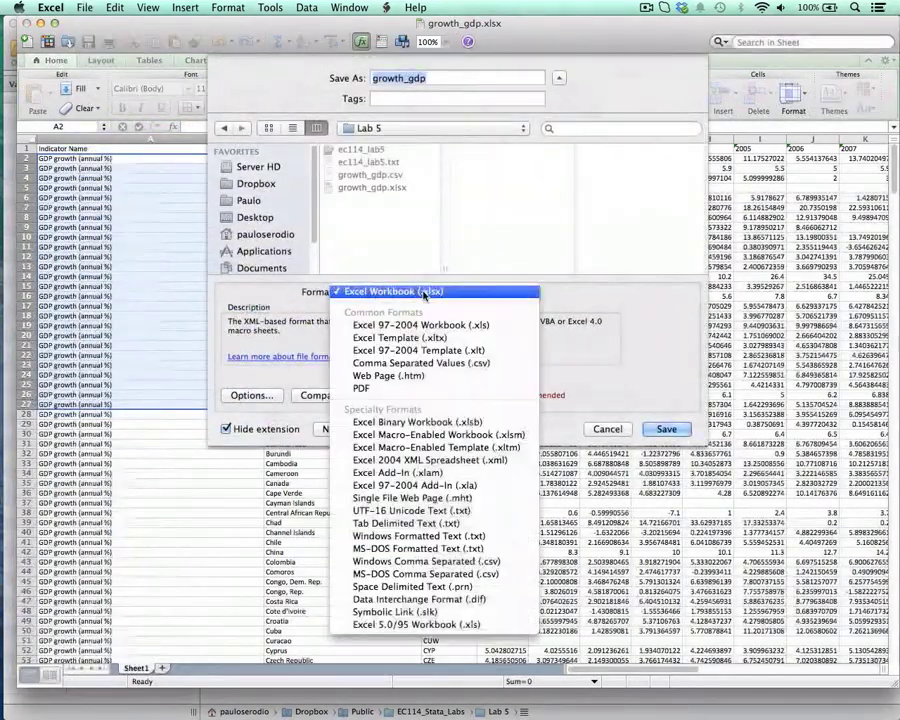
click(421, 363)
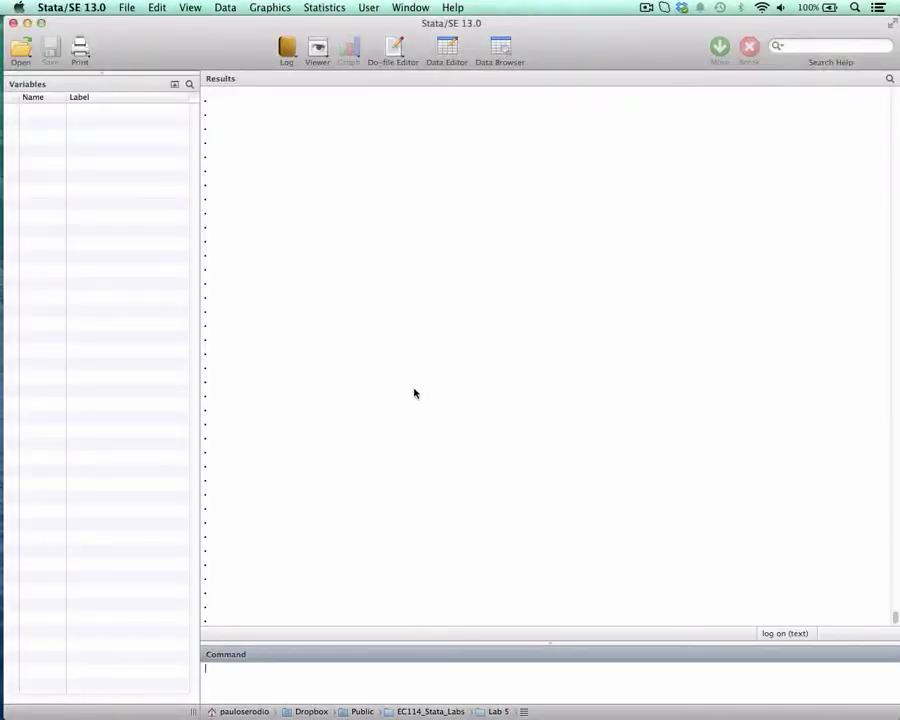
- Run the cd line of the ec114_lab5 do-file to set the working directory to the Lab 5 folder
key(ctrl+Up)
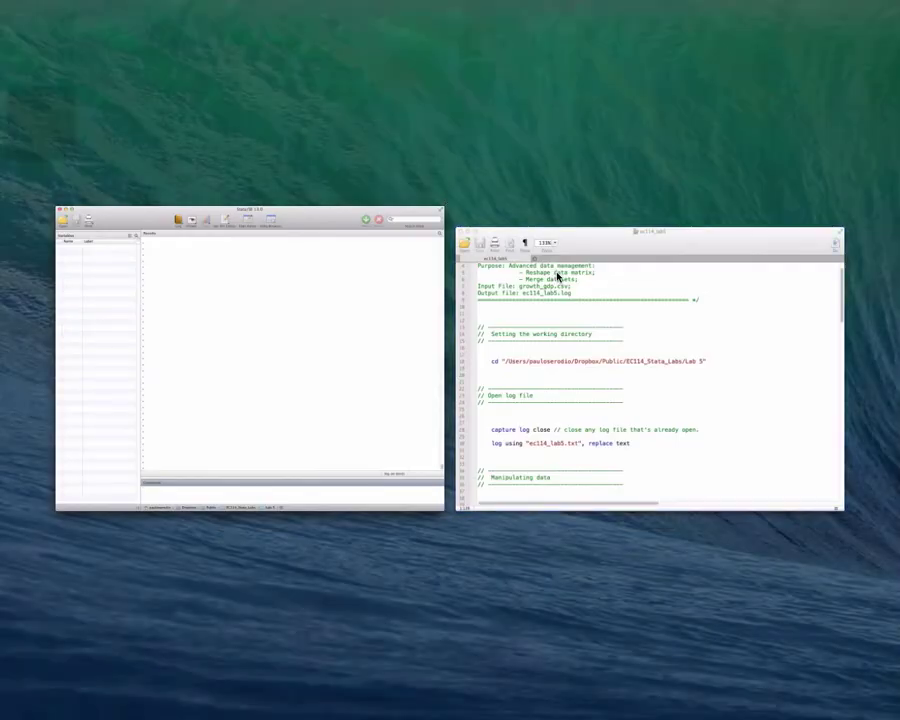
click(558, 276)
drag(207, 278, 576, 277)
key(super+shift+d)
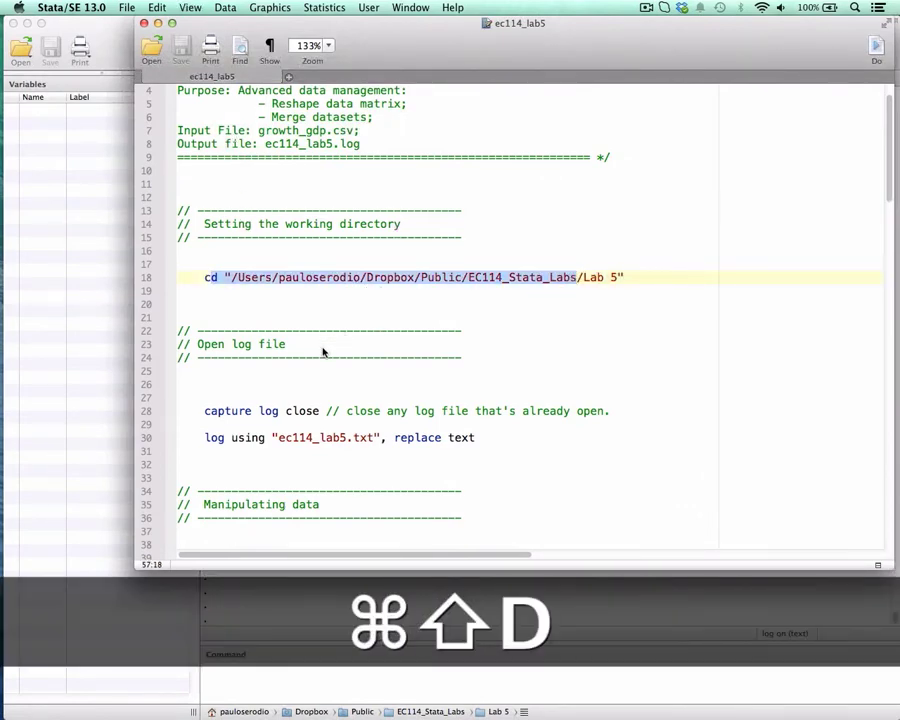
- Run the do-file lines that close any open log and start ec114_lab5.txt as a text log with replace
drag(252, 21, 374, 25)
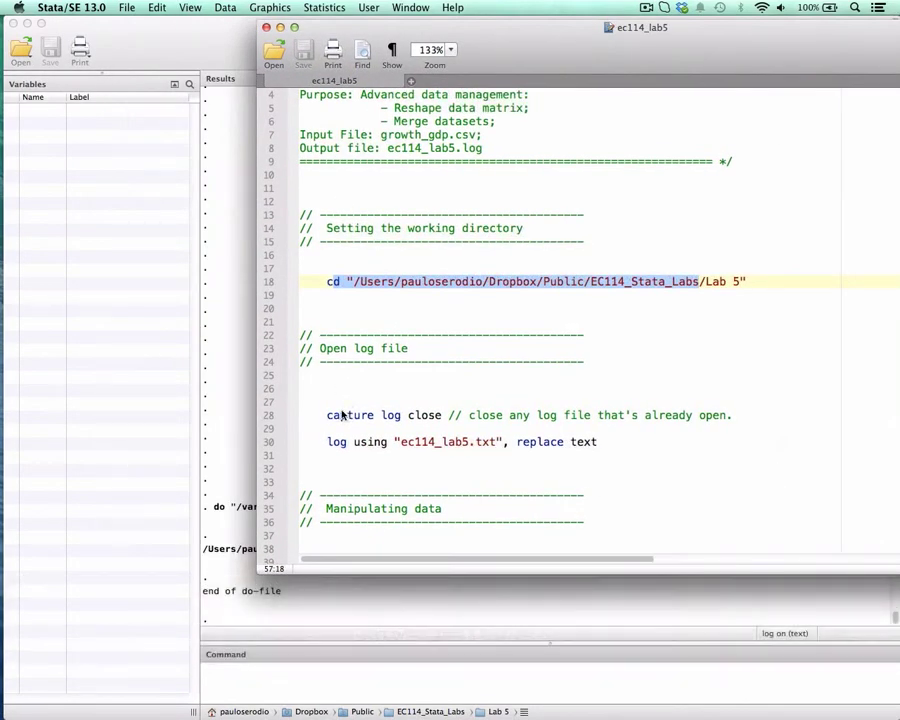
drag(339, 415, 607, 450)
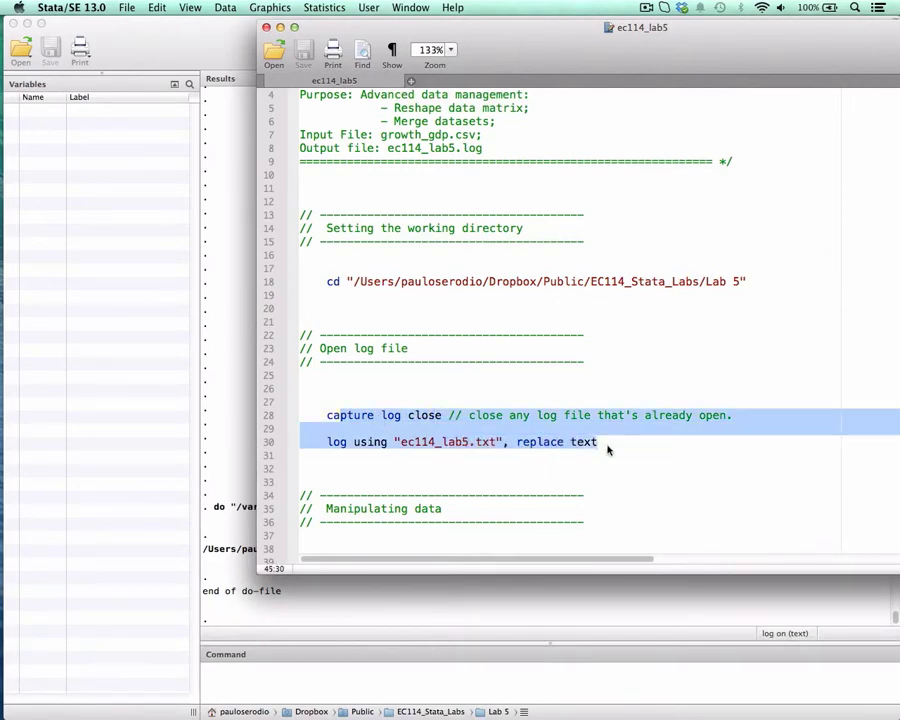
key(super+shift+d)
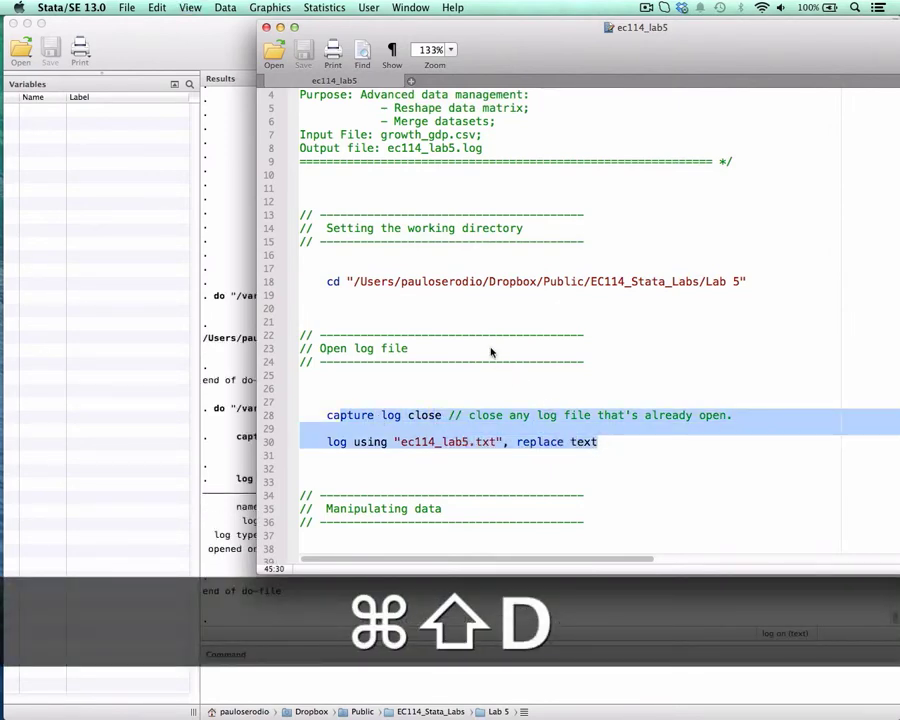
- Import growth_gdp.csv by running the insheet line with the names and clear options
scroll(490, 352, down, 7)
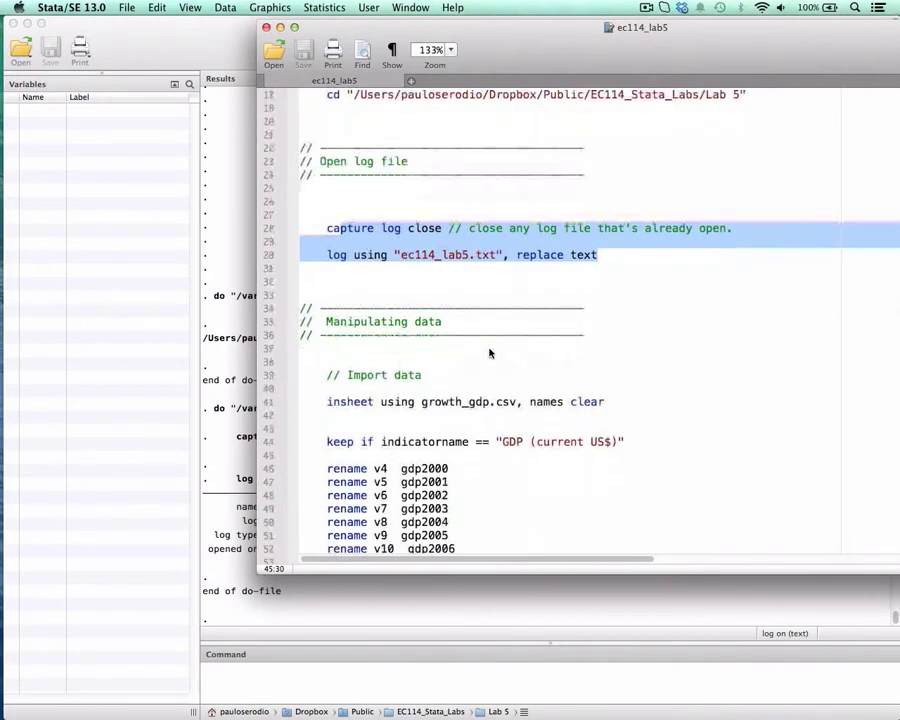
drag(328, 403, 593, 405)
key(super+shift+d)
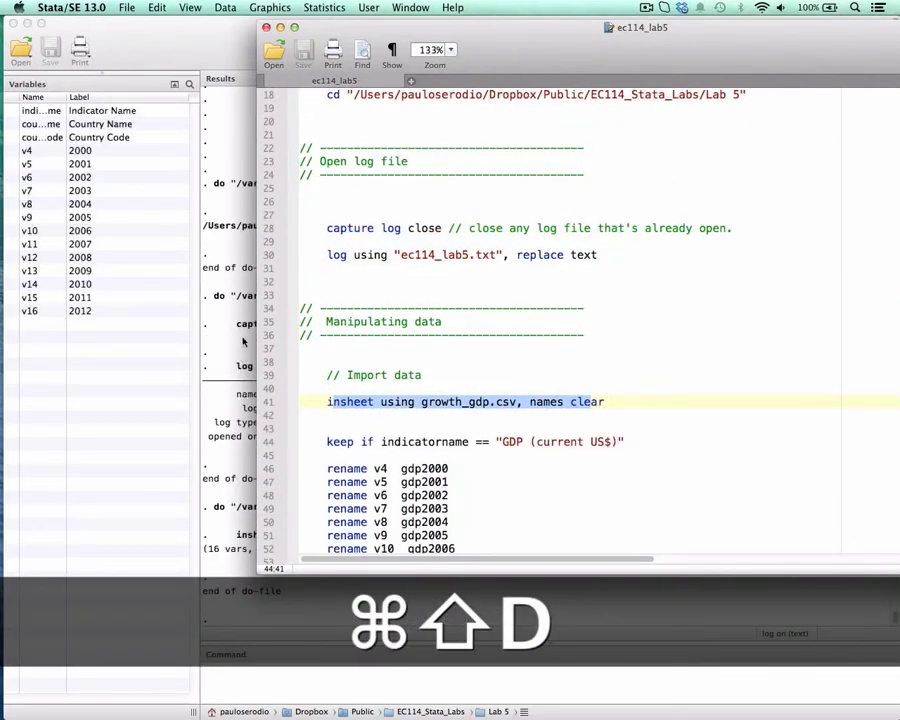
- Widen the variable list's Name column to read the full names, and review the imported variables from indicatorname to v16
click(214, 300)
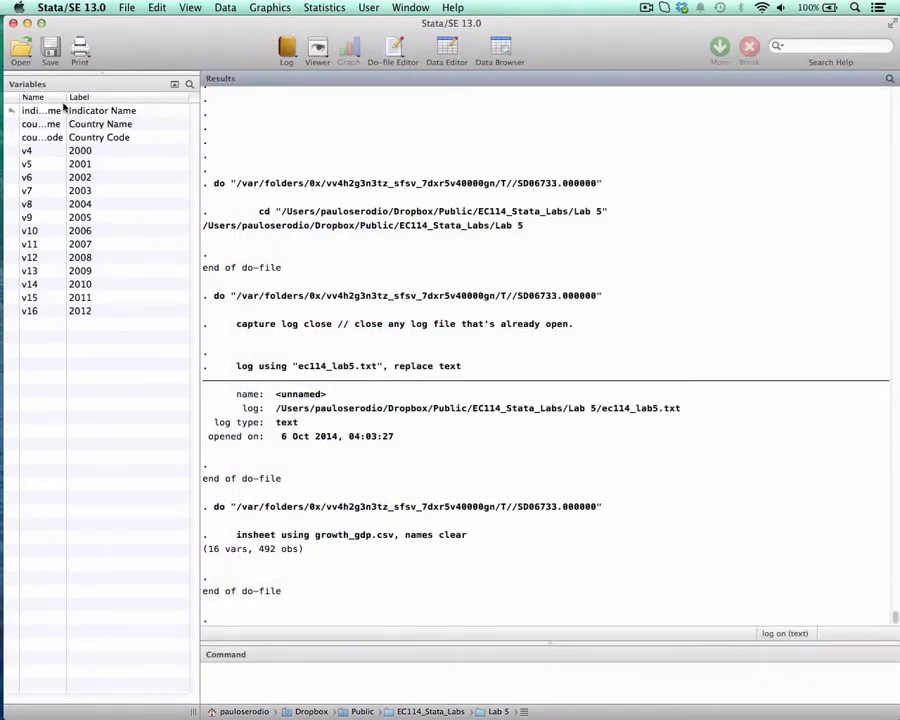
drag(67, 100, 109, 96)
click(62, 113)
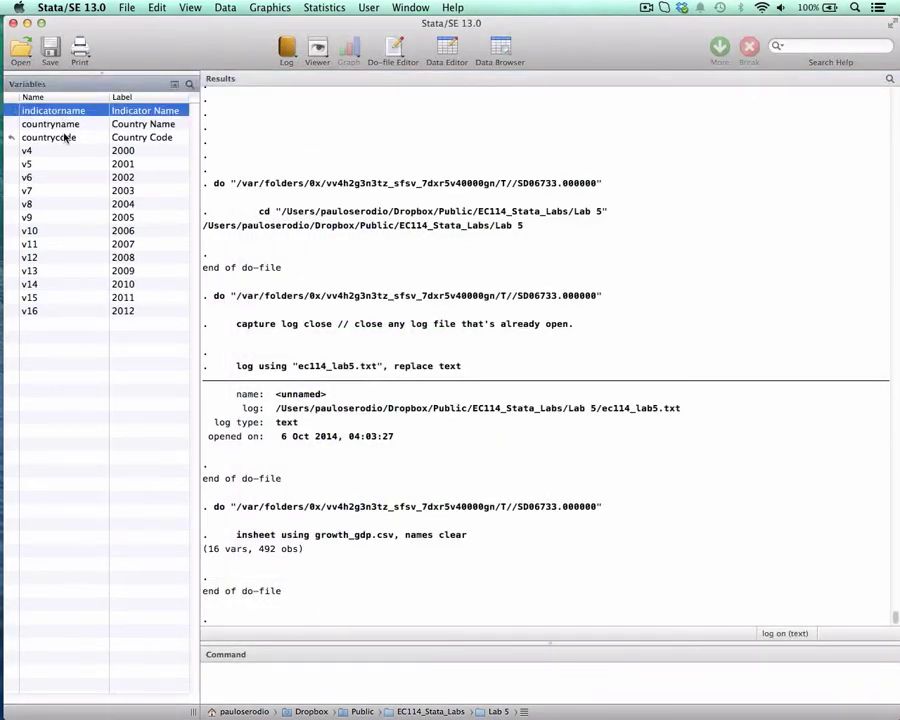
shift+click(66, 138)
click(30, 150)
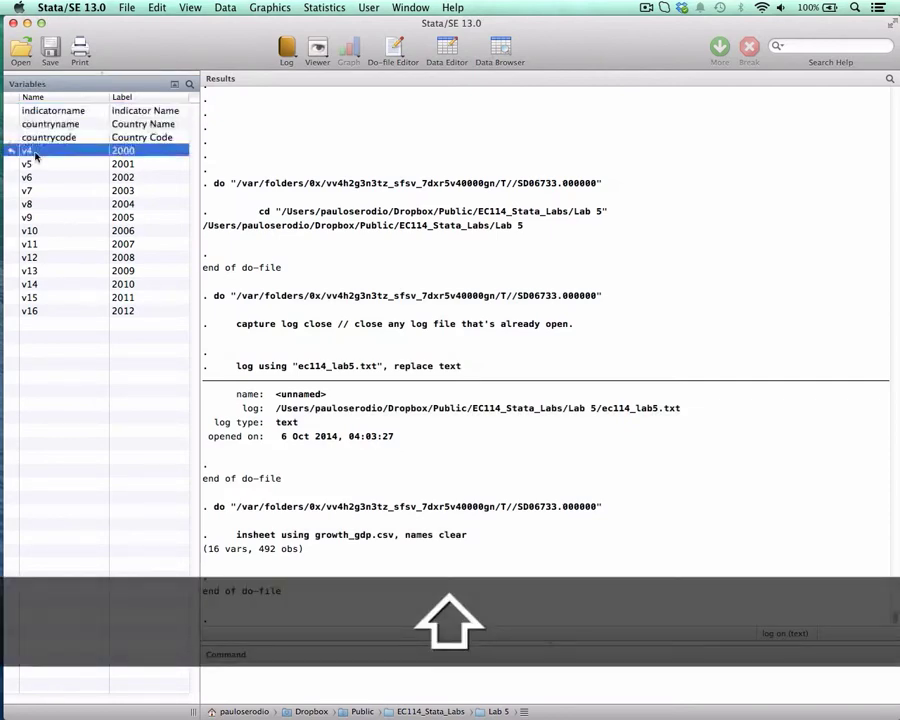
shift+click(41, 313)
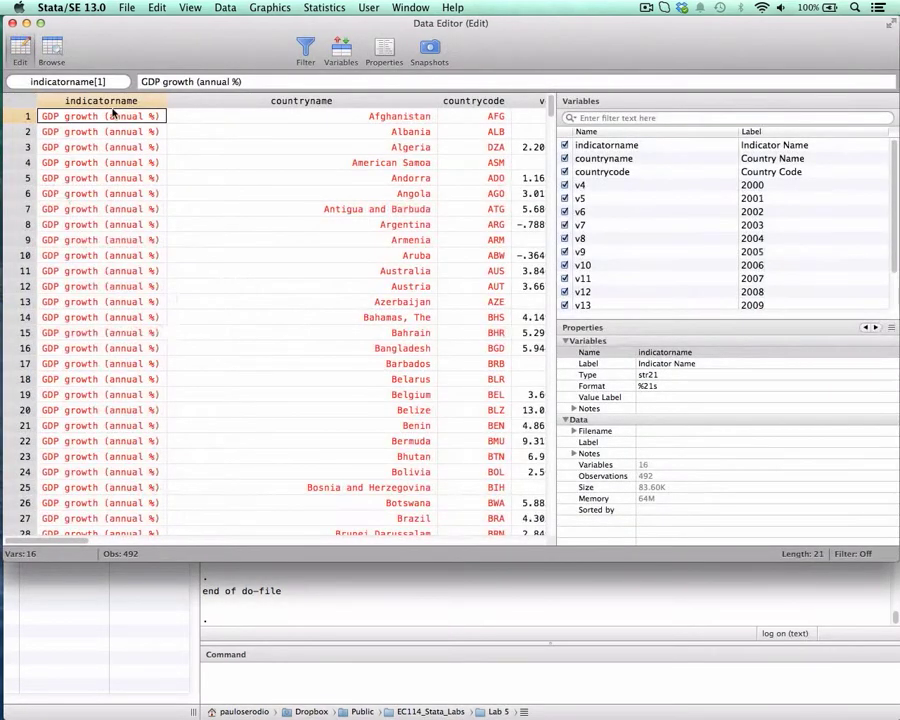
- Examine the imported data in the Data Editor, moving across the first row from indicatorname to the year columns and back
click(260, 100)
key(Right)
key(Right)
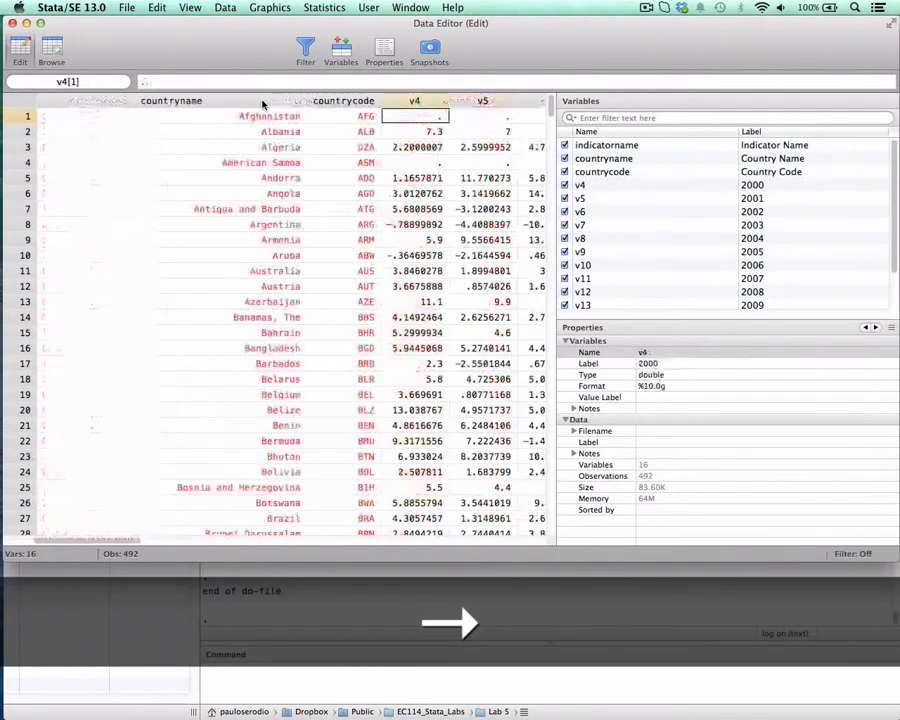
key(Right)
key(Left)
key(Left)
key(Left)
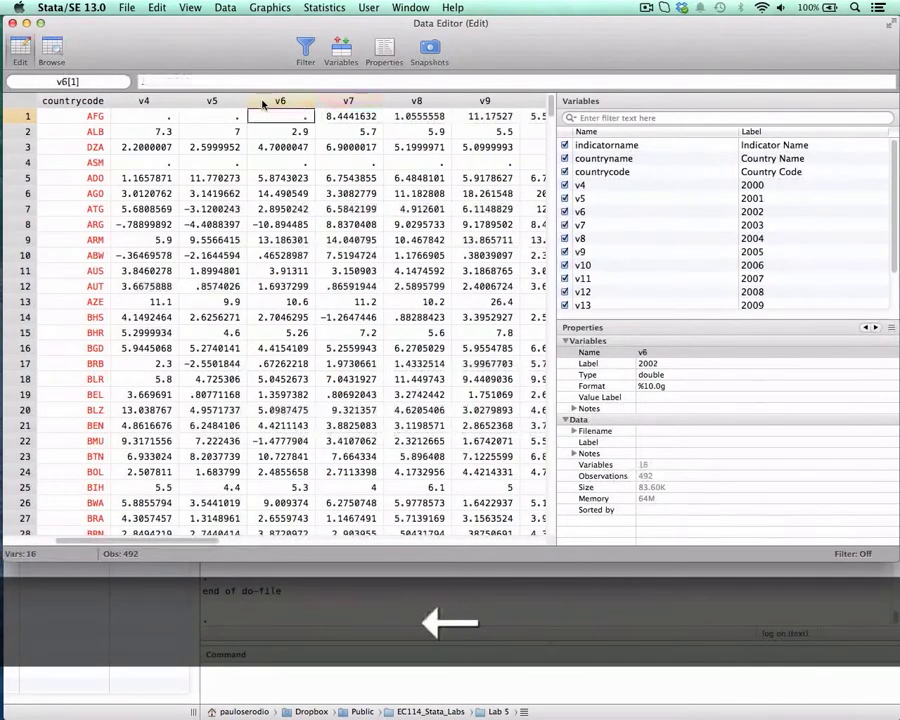
key(Right)
key(Right)
key(Right)
key(Right)
key(Right)
key(Right)
key(Right)
key(Right)
key(Right)
key(Right)
key(Right)
key(Right)
key(Right)
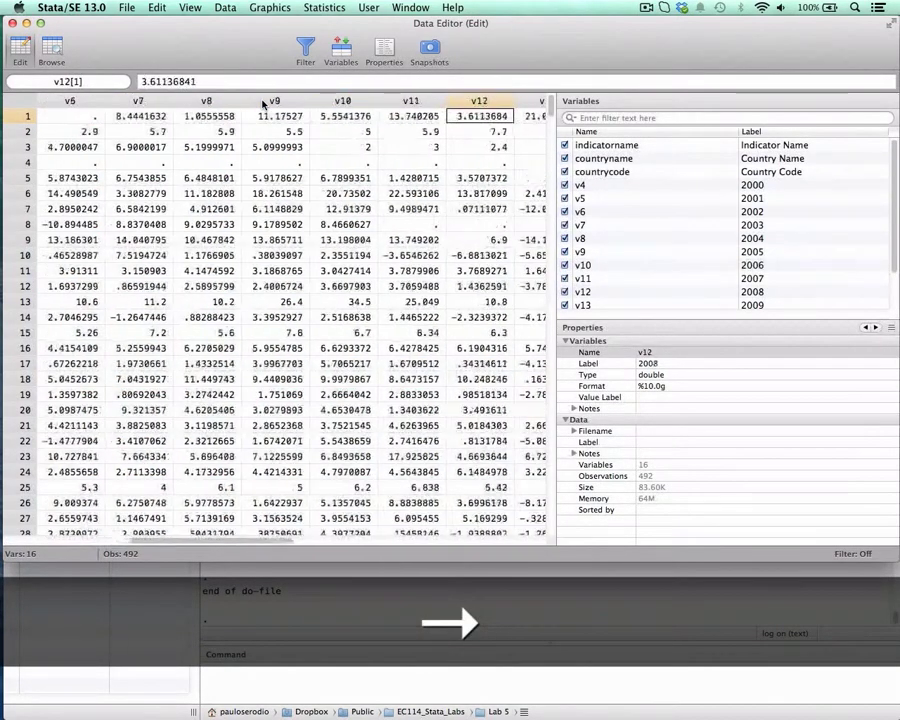
key(Left)
key(Left)
key(Left)
key(Left)
key(Left)
key(Left)
key(Left)
key(Left)
key(Left)
key(Left)
key(Left)
key(Left)
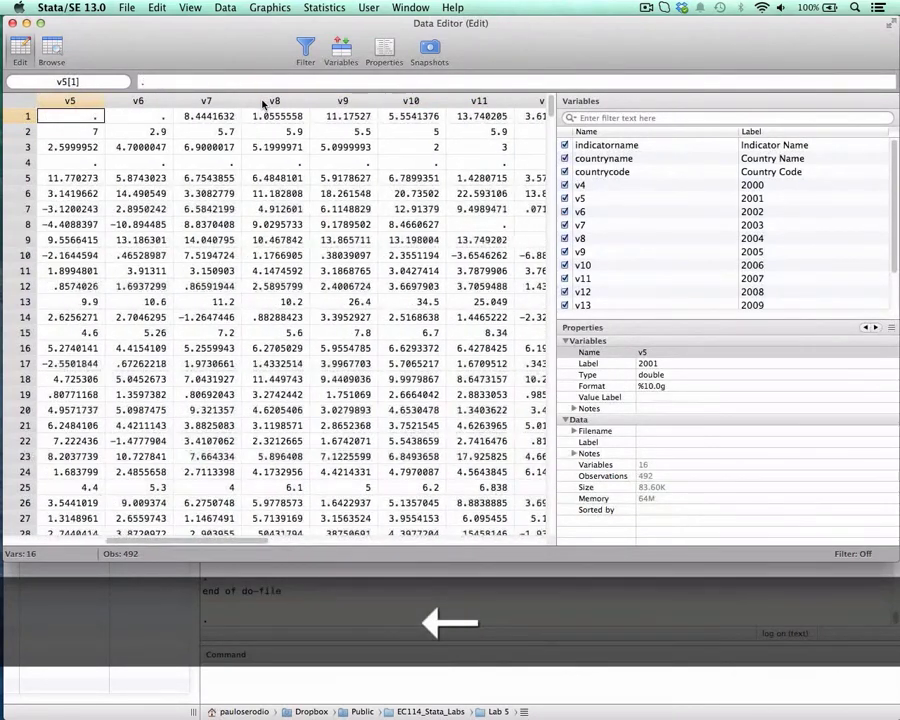
key(Left)
key(Left)
key(Left)
key(Left)
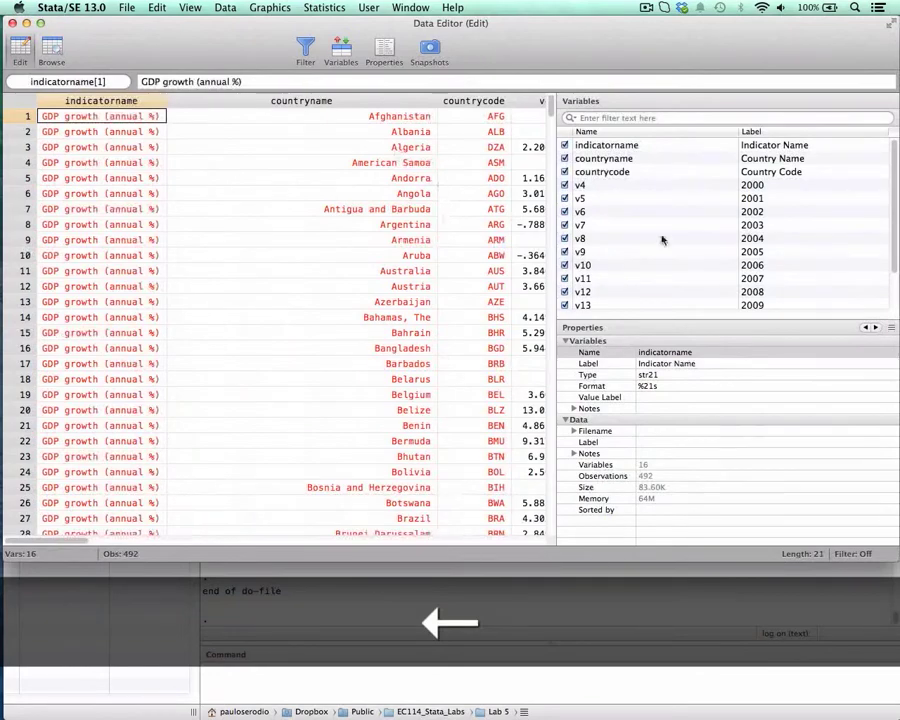
- Check the year labels of v4, v5, v7 and v9 against the data columns and close the Data Editor
click(716, 185)
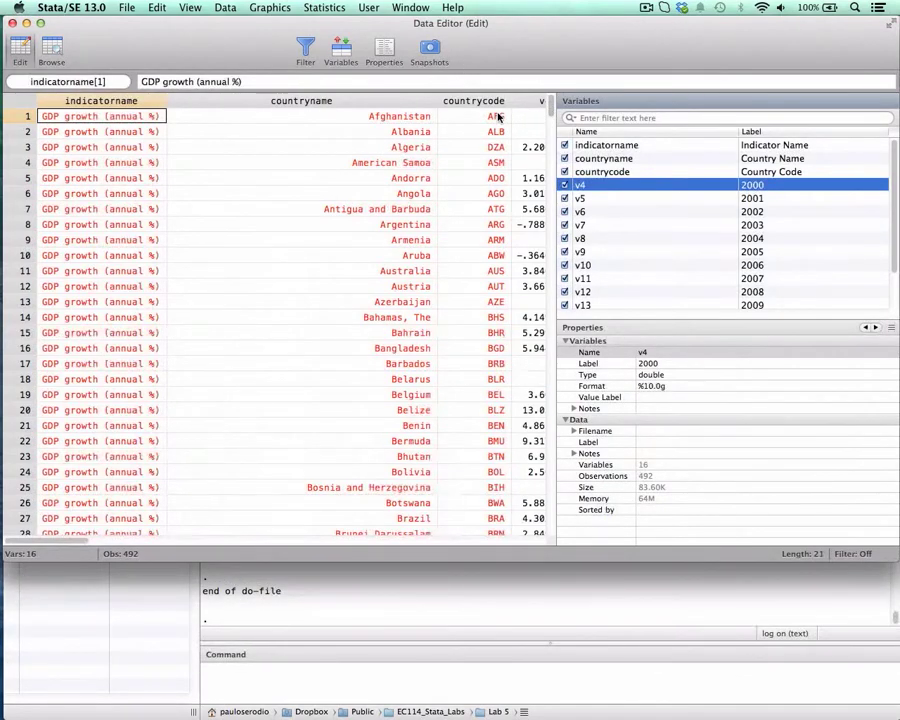
key(Right)
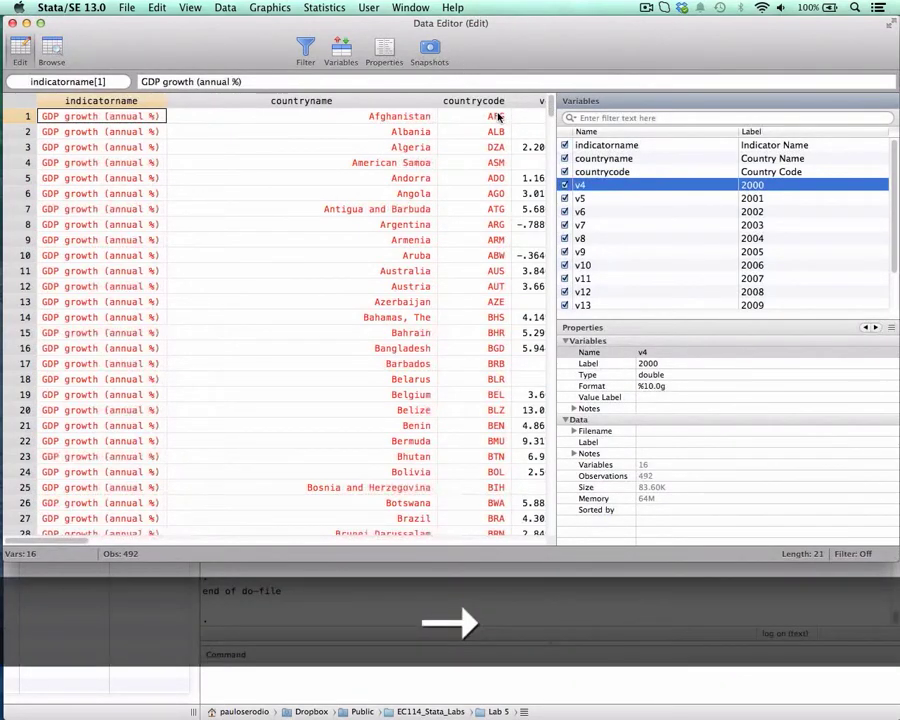
key(Right)
key(Right)
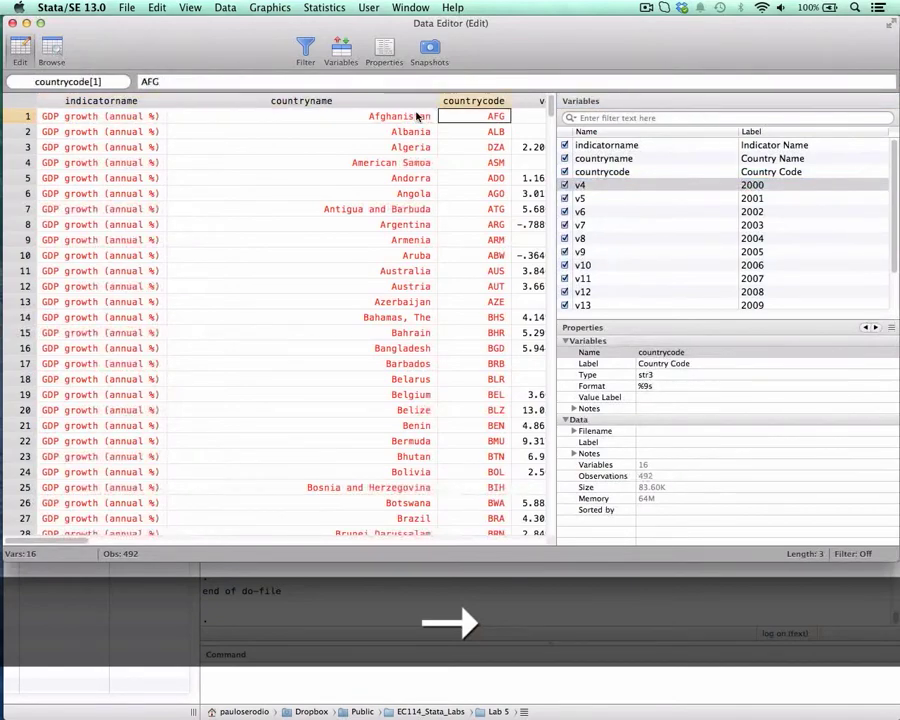
key(Right)
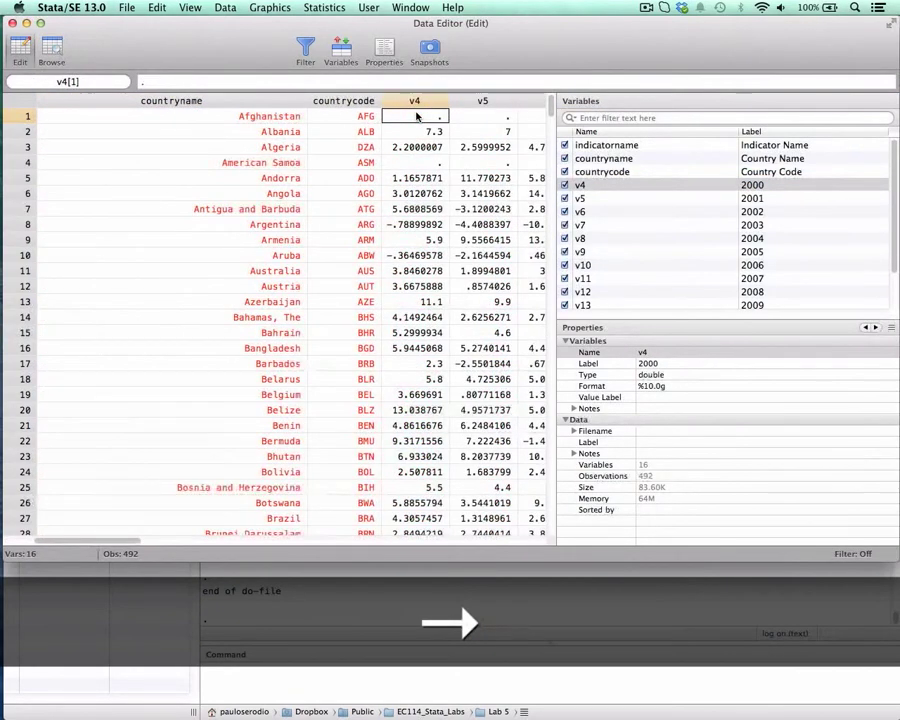
click(748, 198)
click(752, 226)
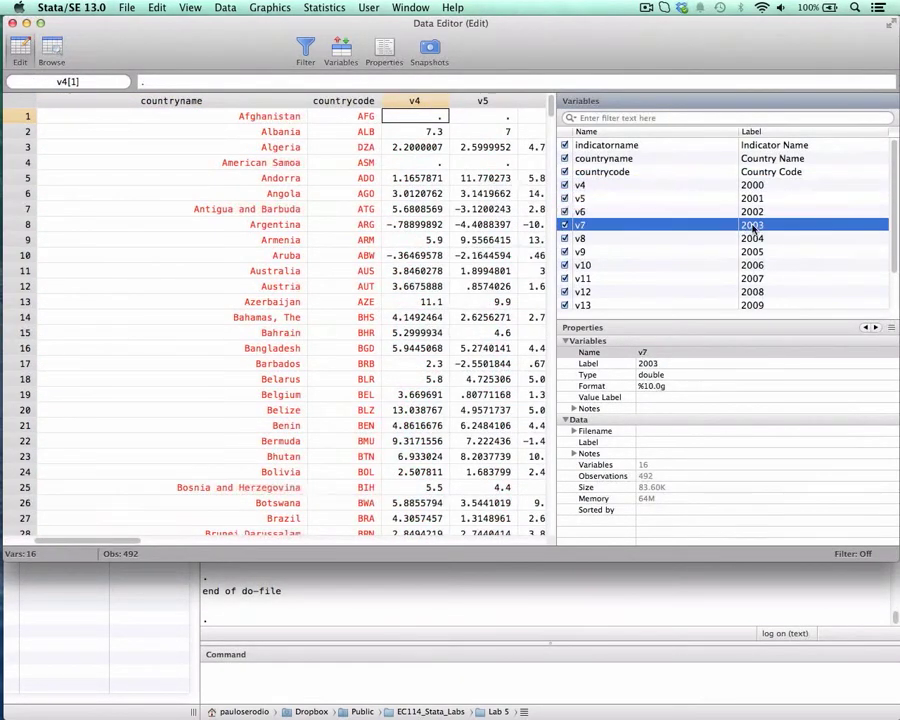
click(752, 252)
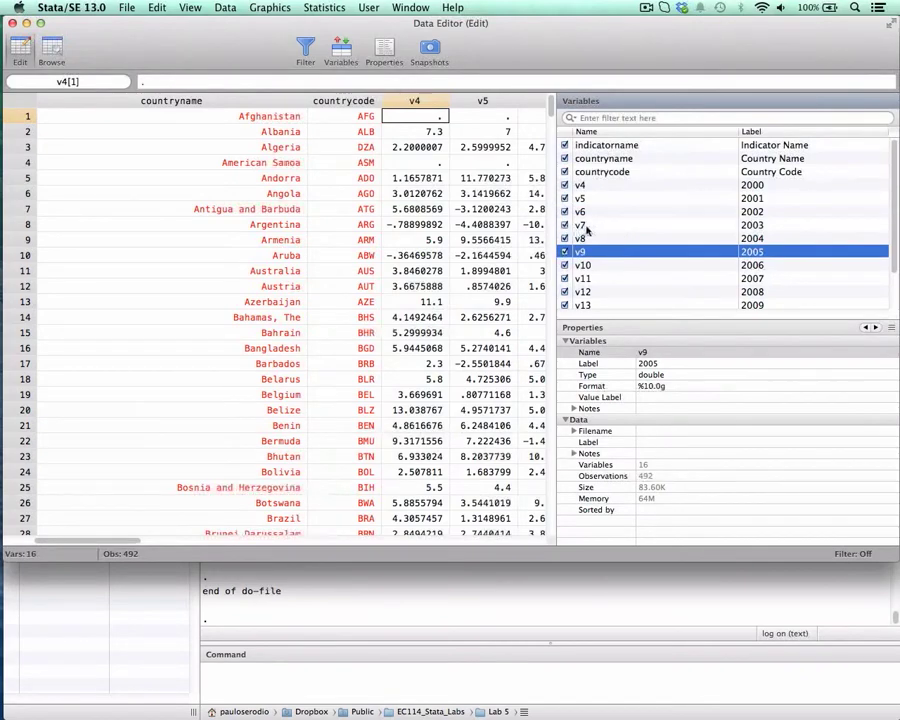
click(12, 22)
- Return to the ec114_lab5 do-file and examine the "GDP (current US$)" condition in the keep if indicatorname line
key(ctrl+Down)
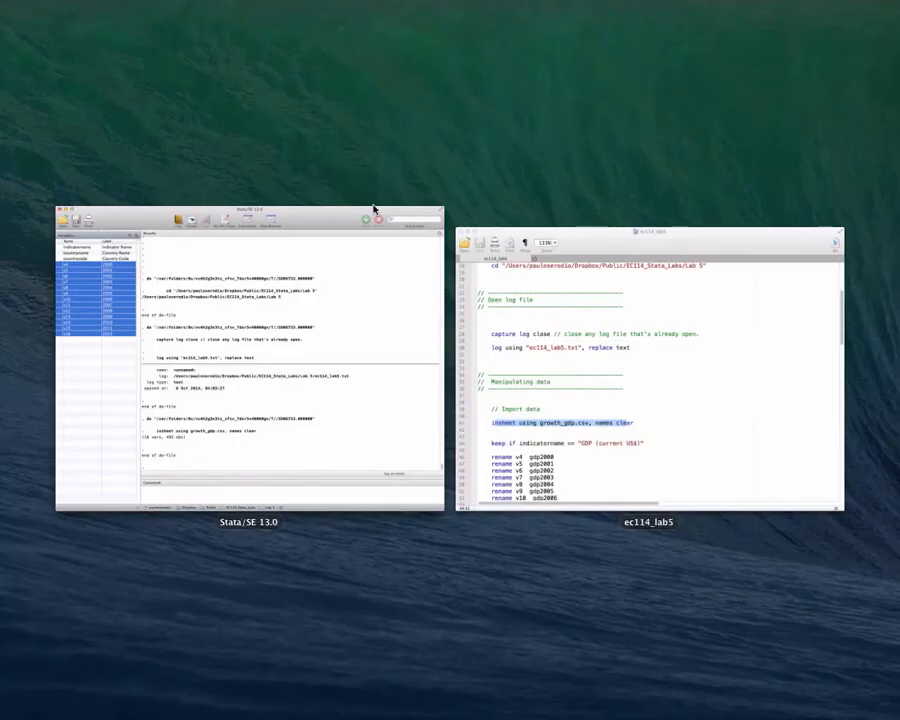
click(495, 311)
drag(513, 66, 450, 61)
scroll(428, 408, down, 3)
scroll(428, 408, down, 1)
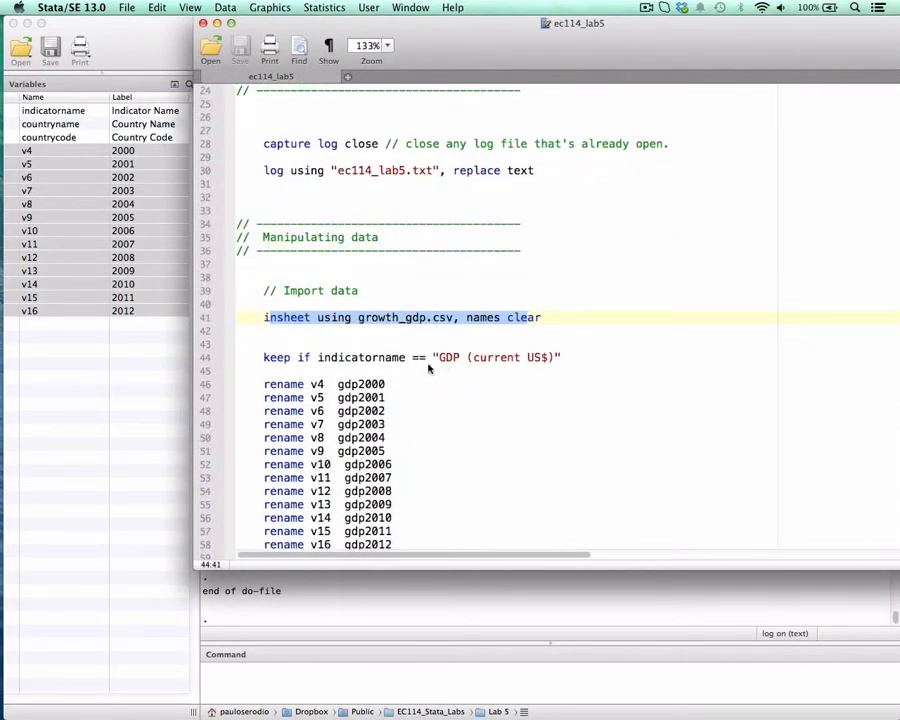
drag(438, 357, 555, 363)
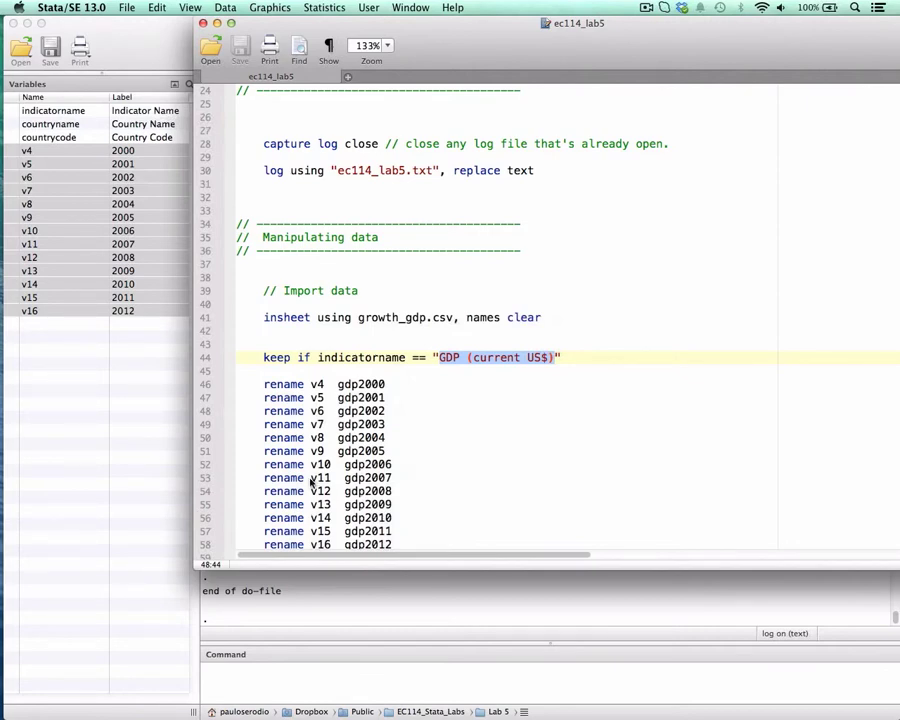
- Examine the rename lines in the do-file, focusing on how gdp2000 combines the gdp prefix with the year
scroll(424, 414, down, 4)
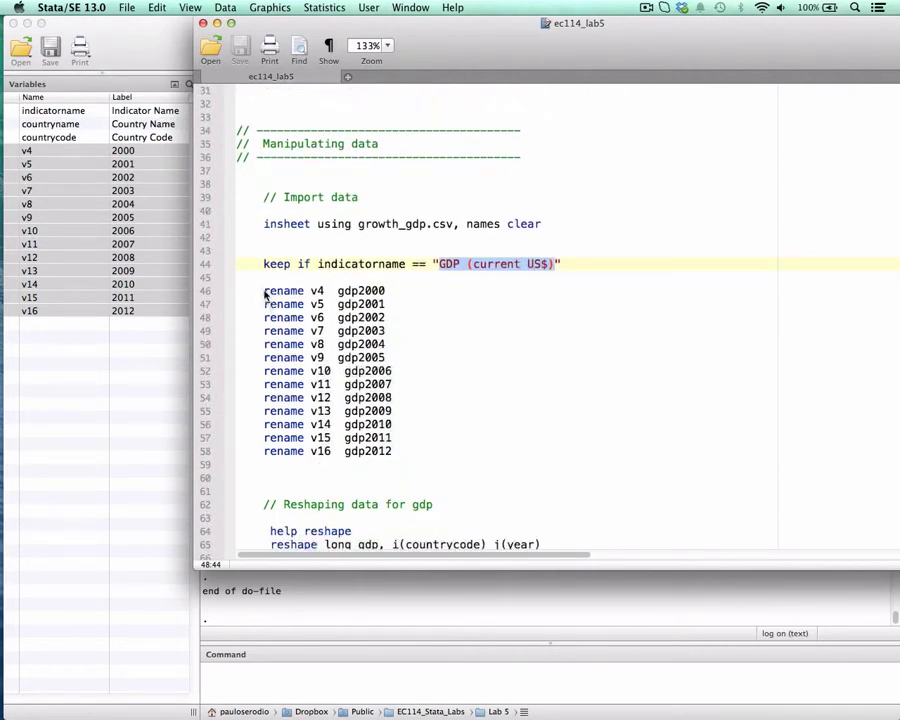
drag(266, 293, 388, 317)
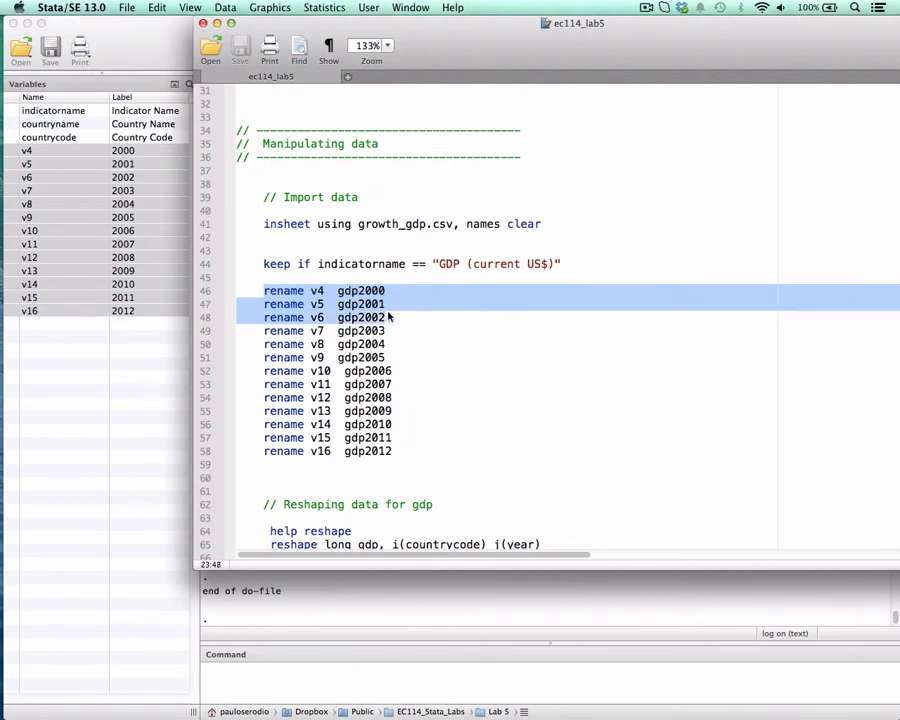
click(366, 303)
click(338, 291)
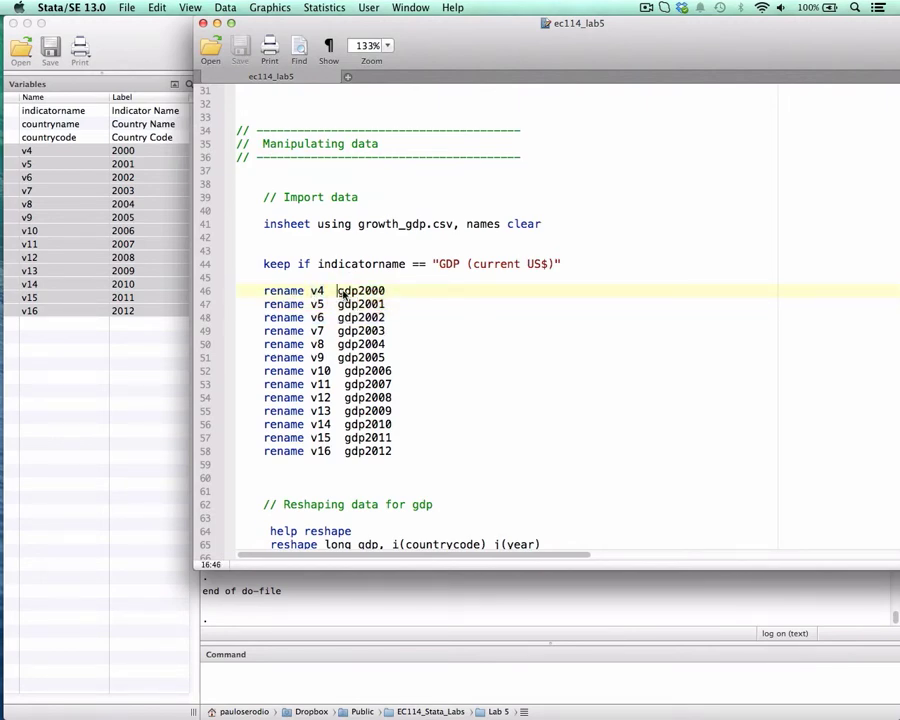
drag(341, 291, 385, 292)
click(338, 302)
click(352, 292)
drag(340, 292, 386, 293)
click(355, 293)
drag(339, 294, 353, 293)
click(338, 294)
- Run the rename lines that turn v4 through v16 into gdp2000 through gdp2012, and check the new names in the variable list
drag(265, 293, 400, 455)
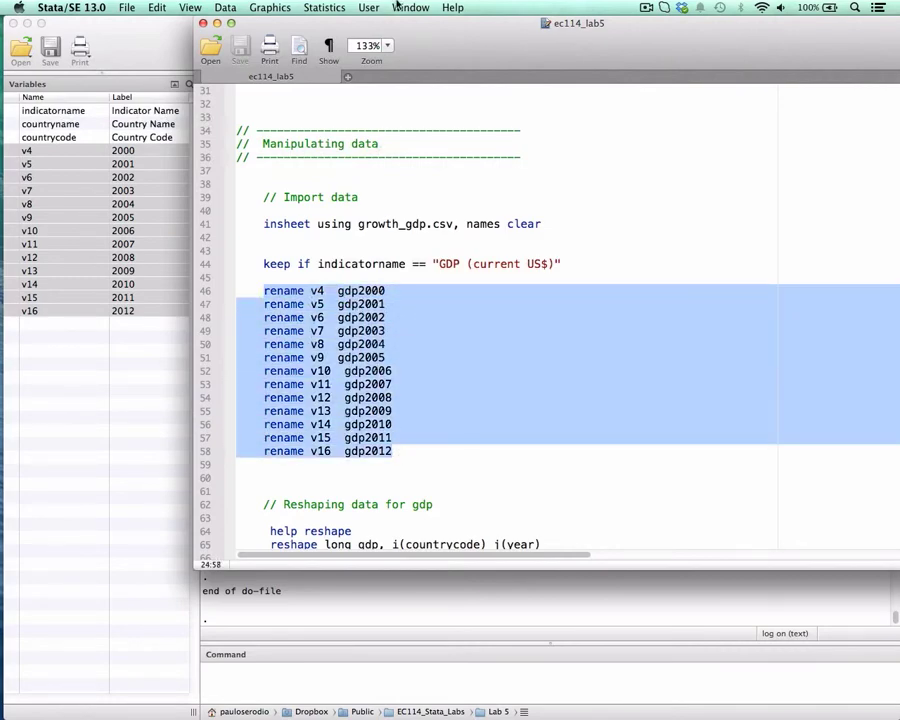
drag(398, 22, 580, 22)
key(super+shift+d)
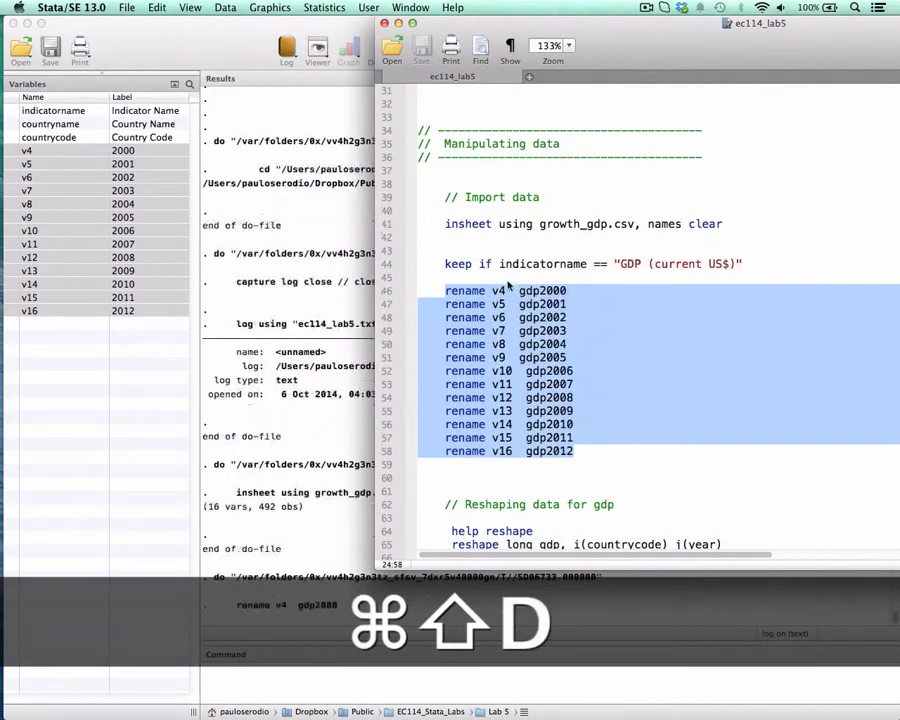
click(250, 291)
click(51, 208)
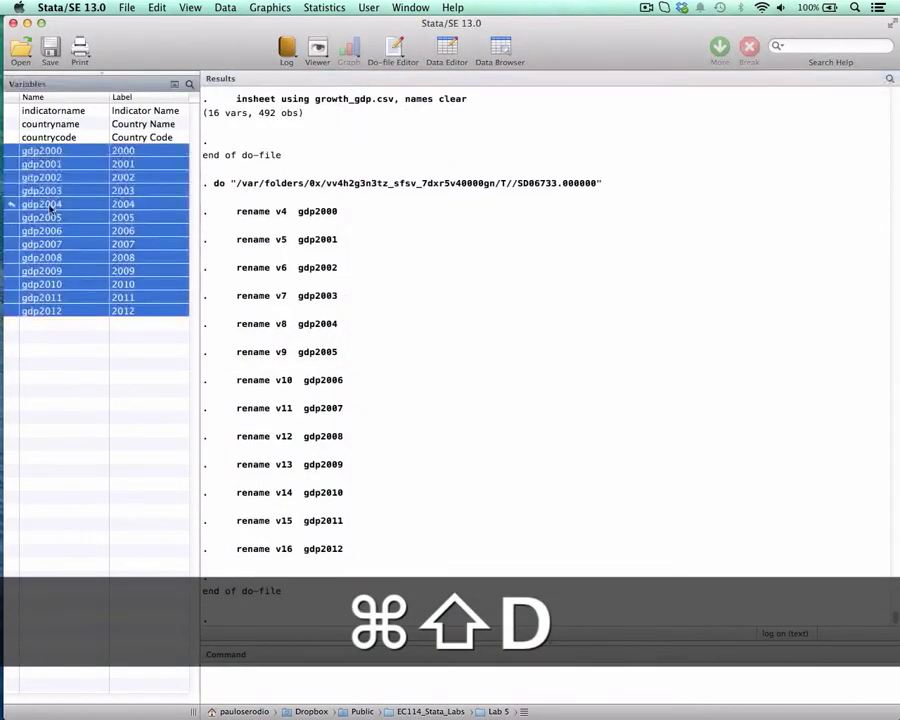
click(45, 214)
click(30, 164)
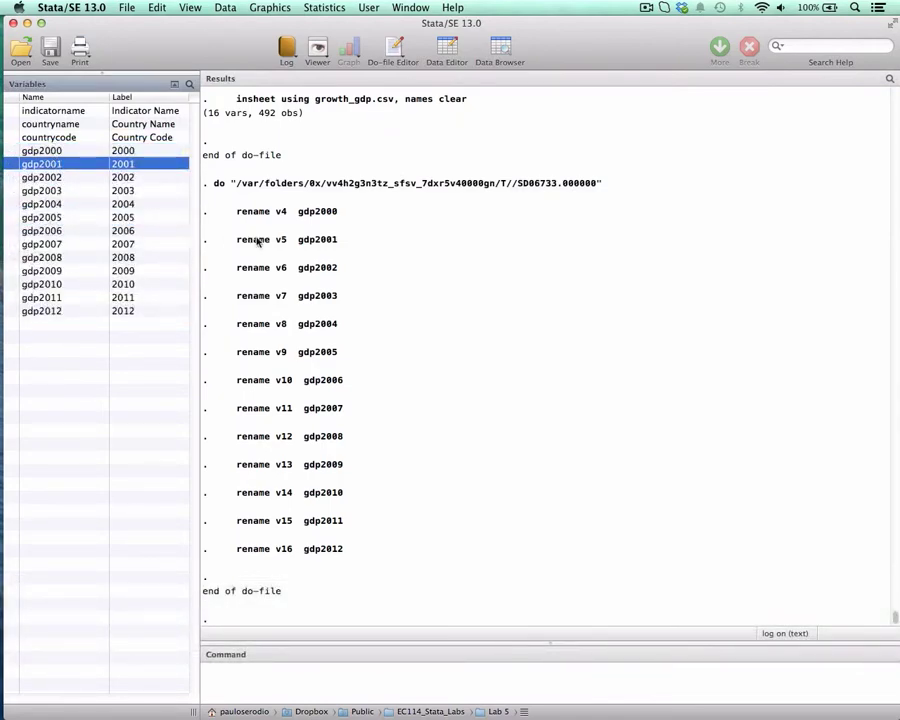
- Return to the ec114_lab5 do-file and run the help reshape line under "Reshaping data for gdp"
key(ctrl+Down)
click(596, 271)
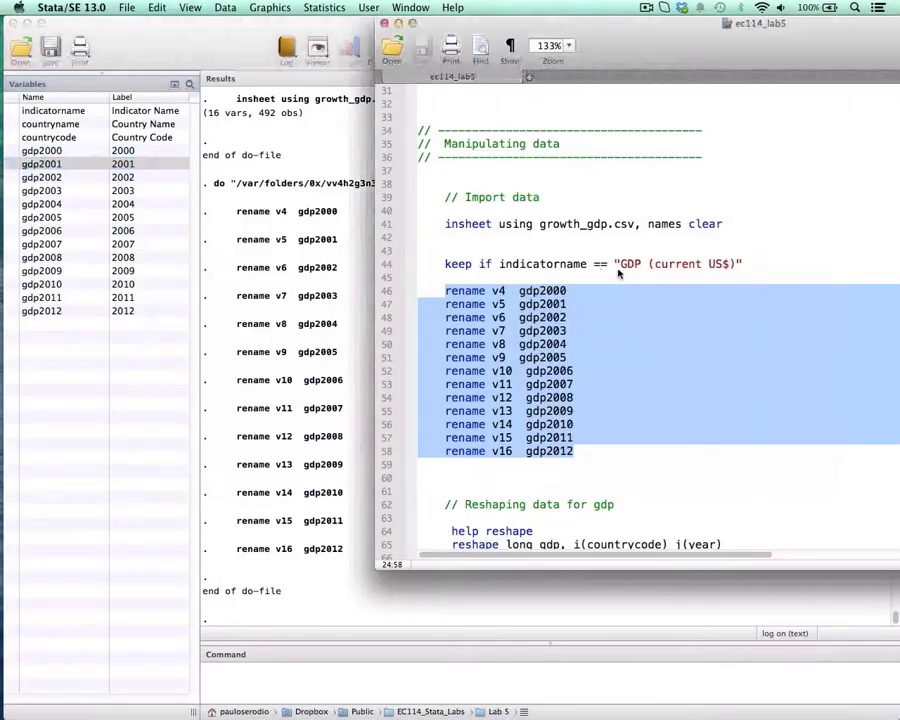
scroll(615, 352, down, 4)
drag(664, 55, 548, 49)
scroll(536, 282, down, 2)
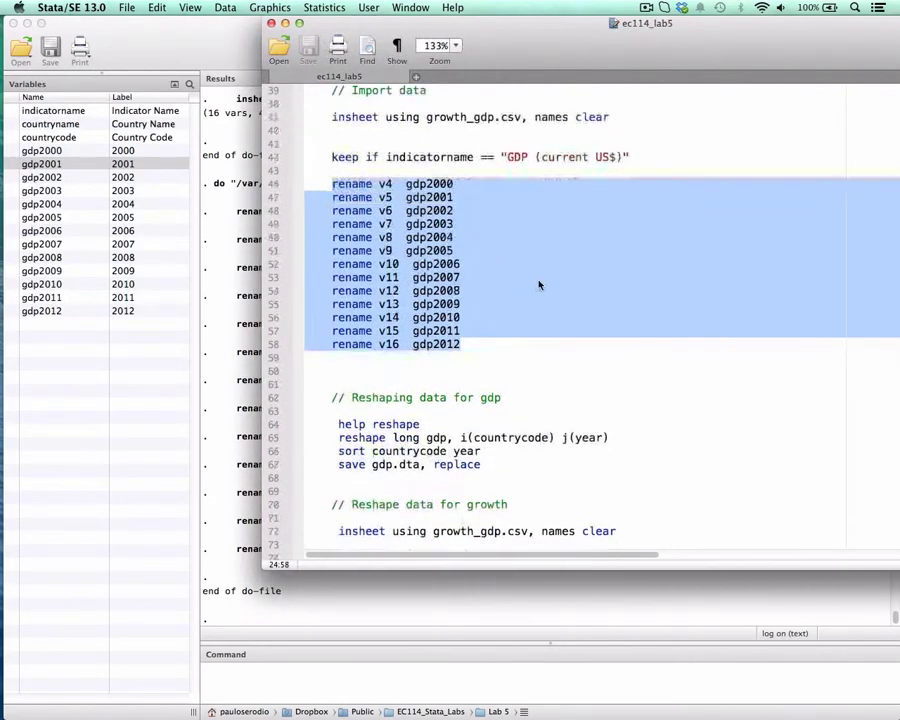
click(510, 360)
scroll(400, 420, down, 2)
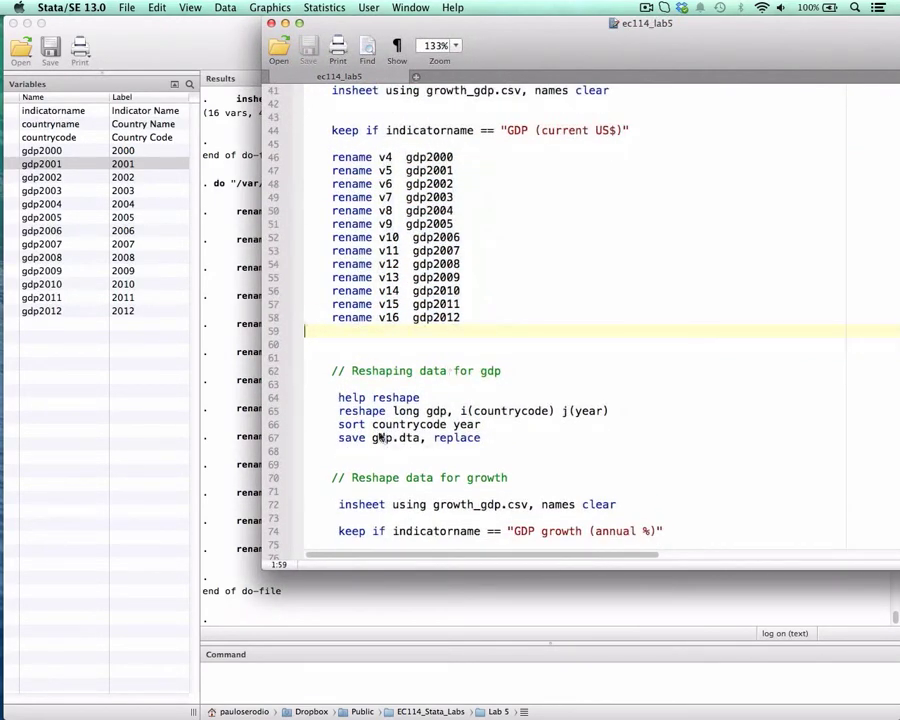
click(338, 397)
drag(338, 397, 432, 397)
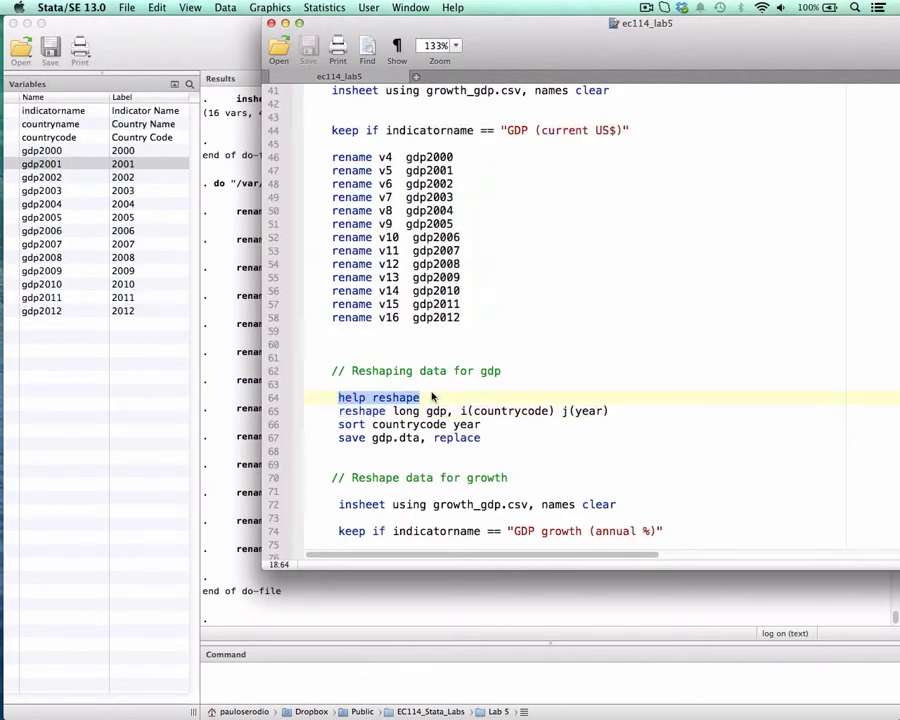
key(super+shift+d)
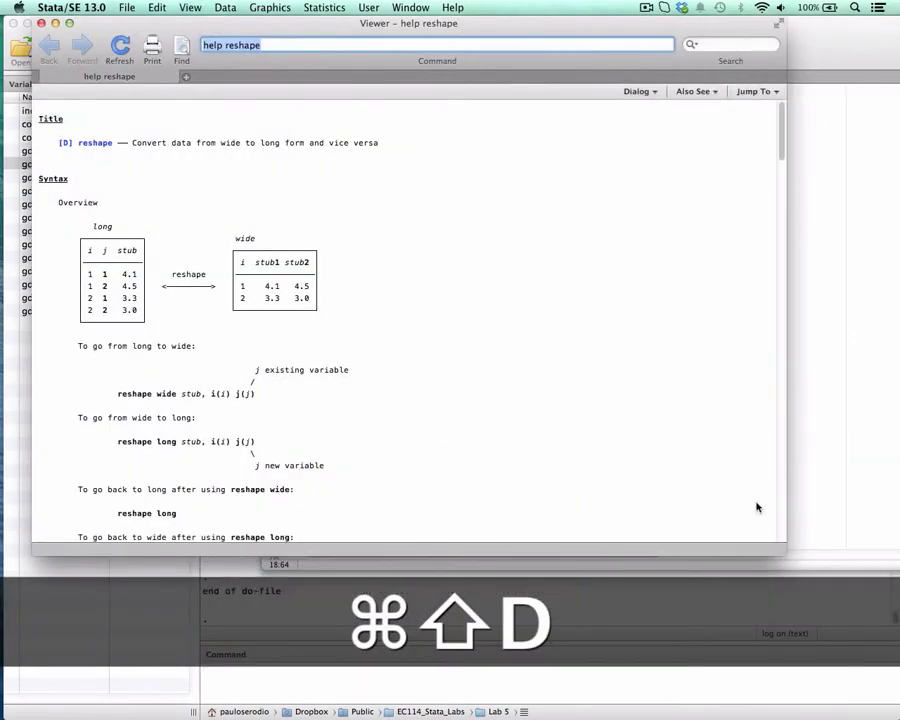
- Enlarge the help reshape window and examine the long table in the syntax overview
drag(786, 554, 838, 650)
scroll(413, 337, down, 5)
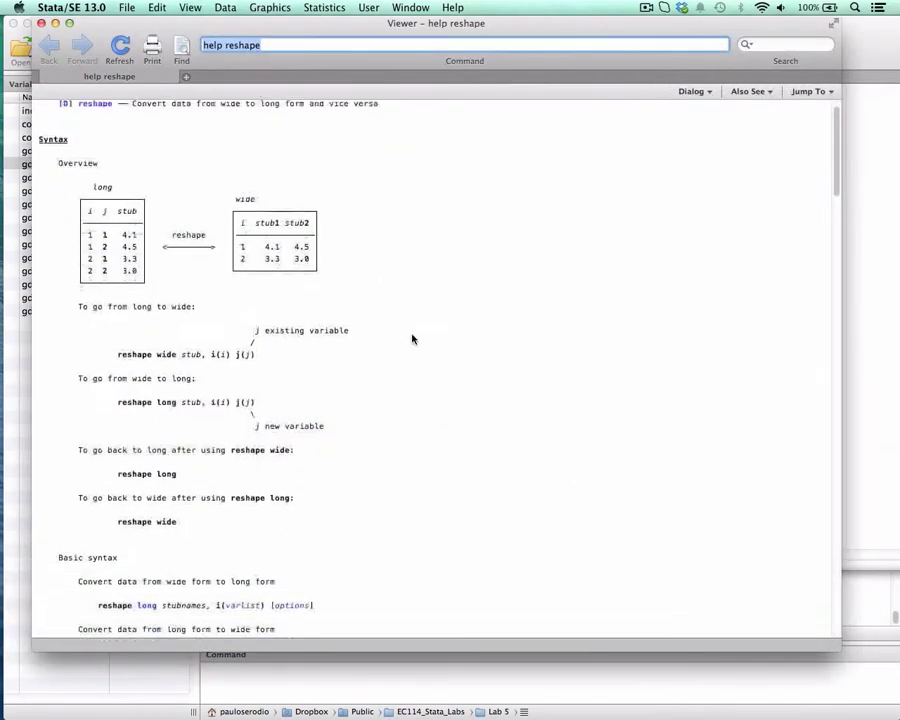
click(113, 278)
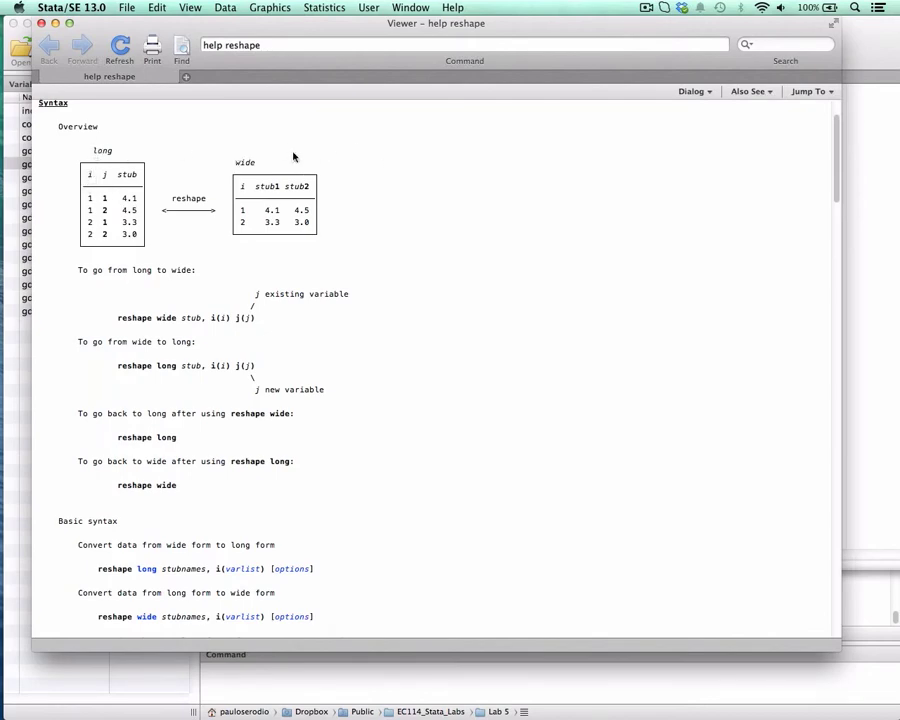
drag(90, 175, 95, 230)
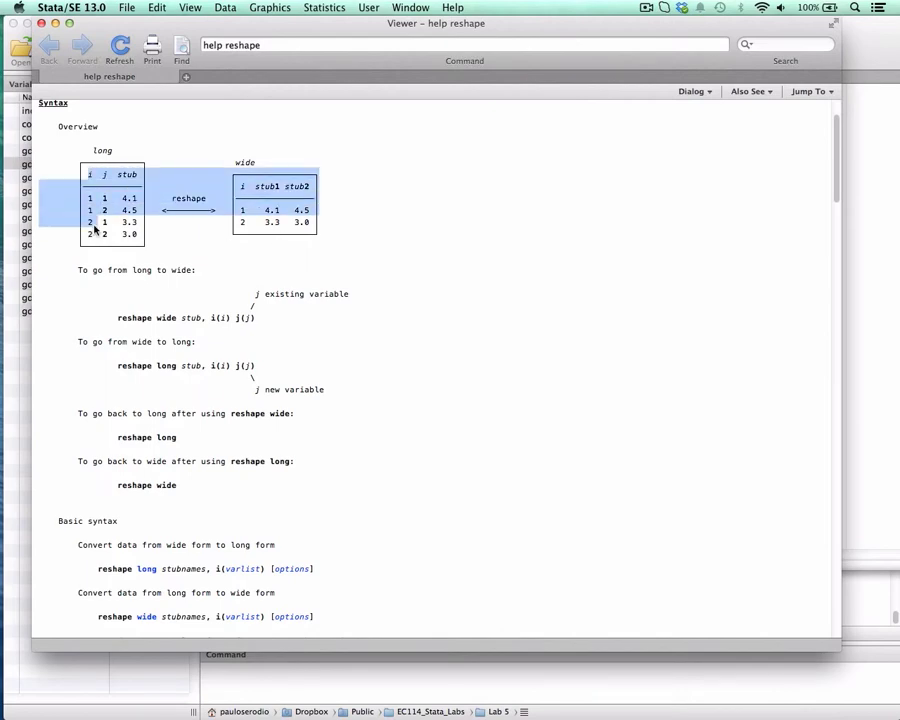
click(95, 229)
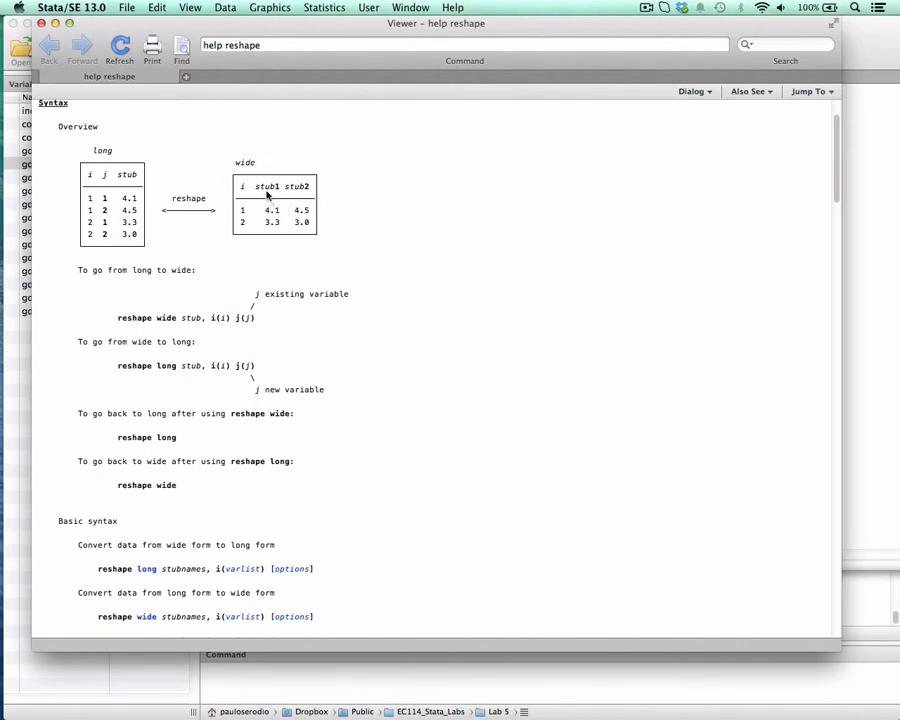
- Examine the wide table in the reshape overview, focusing on the i, stub1 and stub2 column headings
drag(237, 163, 253, 165)
double_click(242, 186)
double_click(260, 189)
click(256, 193)
double_click(258, 191)
drag(268, 189, 310, 188)
drag(257, 189, 272, 193)
click(267, 188)
double_click(260, 189)
double_click(306, 188)
drag(256, 186, 315, 193)
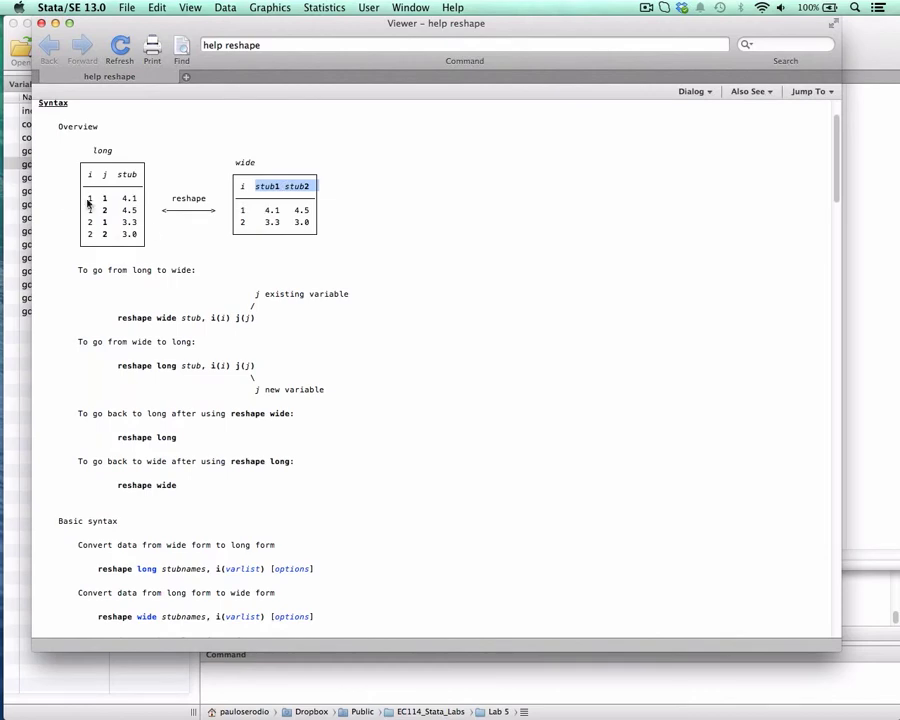
- Examine how the long table arranges the i, j and stub columns and repeats each i value for every j
drag(88, 198, 130, 252)
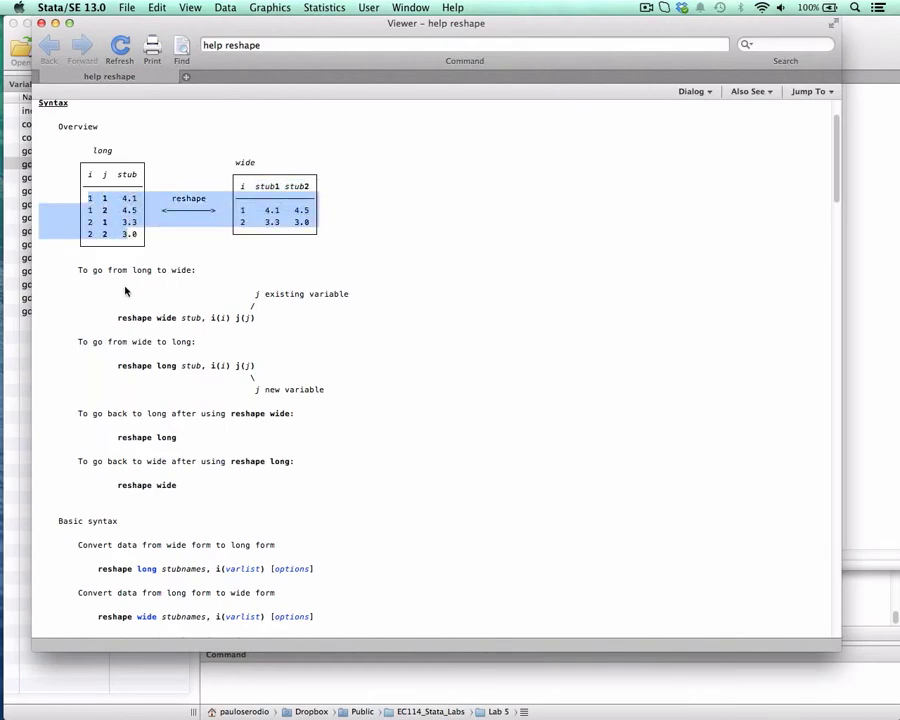
click(92, 221)
double_click(90, 176)
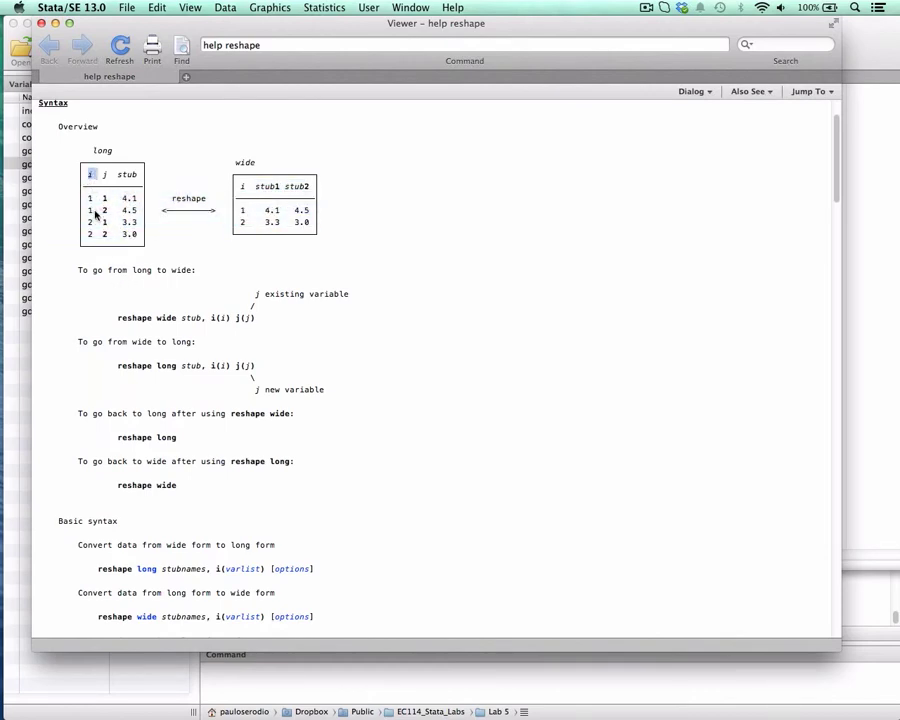
double_click(104, 176)
double_click(126, 176)
double_click(90, 200)
click(88, 211)
double_click(105, 199)
double_click(104, 210)
- Close the reshape help and delete the help reshape command from the do-file
click(41, 25)
scroll(352, 222, down, 3)
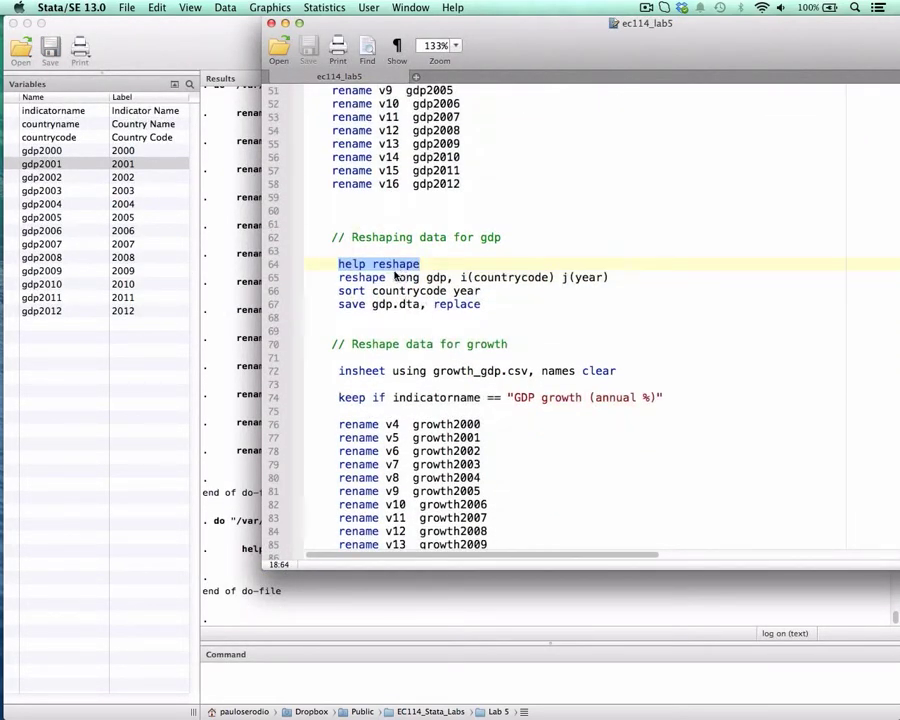
key(BackSpace)
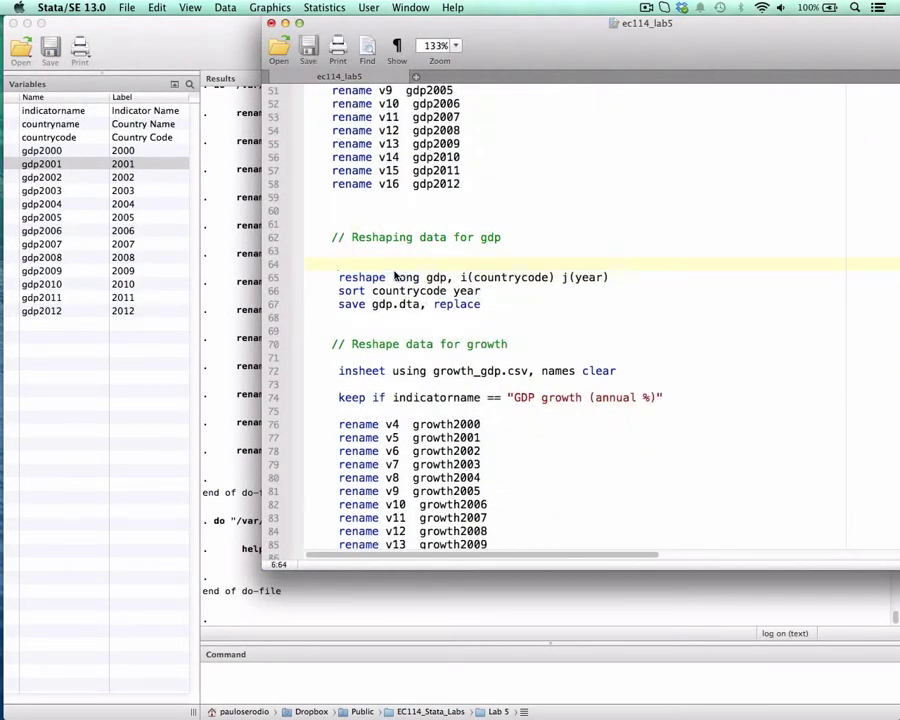
- Examine the long, gdp, i(countrycode) and j(year) parts of the reshape line and compare them with the gdp2012 variable name
double_click(340, 282)
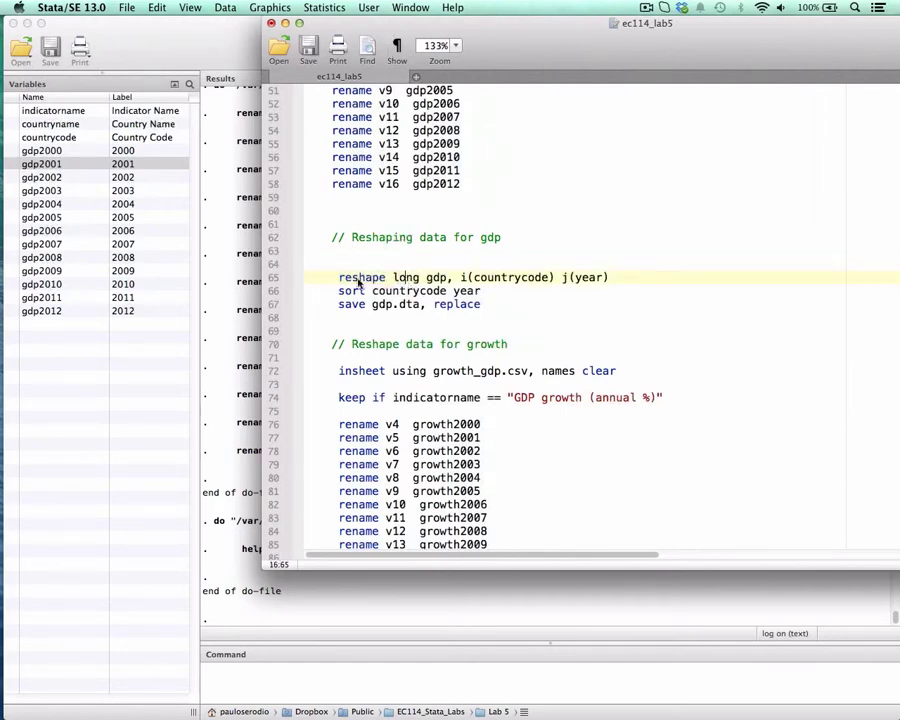
double_click(406, 279)
double_click(437, 278)
drag(476, 278, 548, 283)
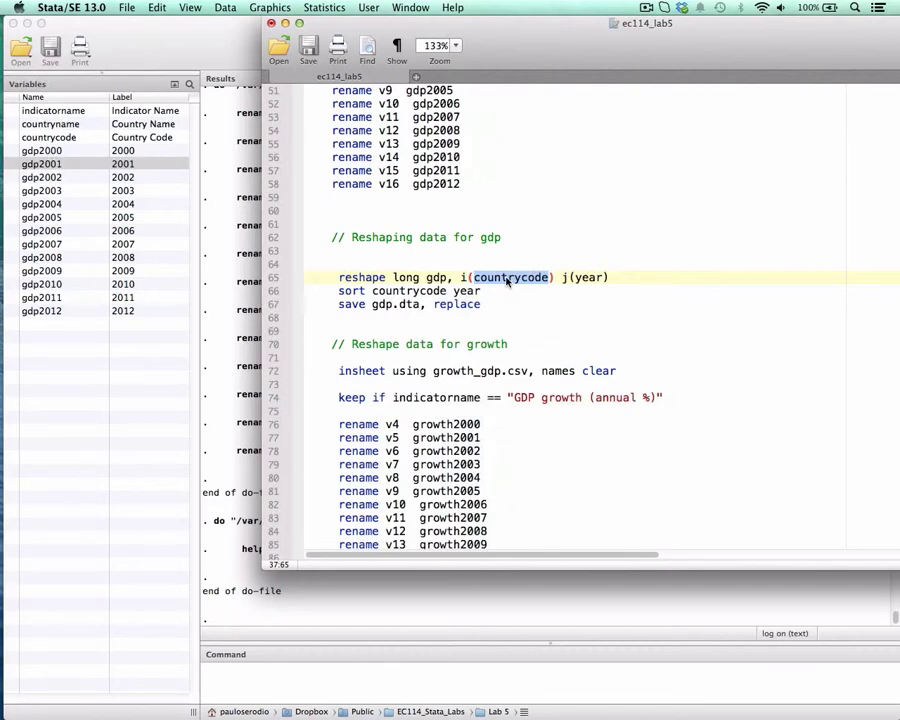
double_click(598, 279)
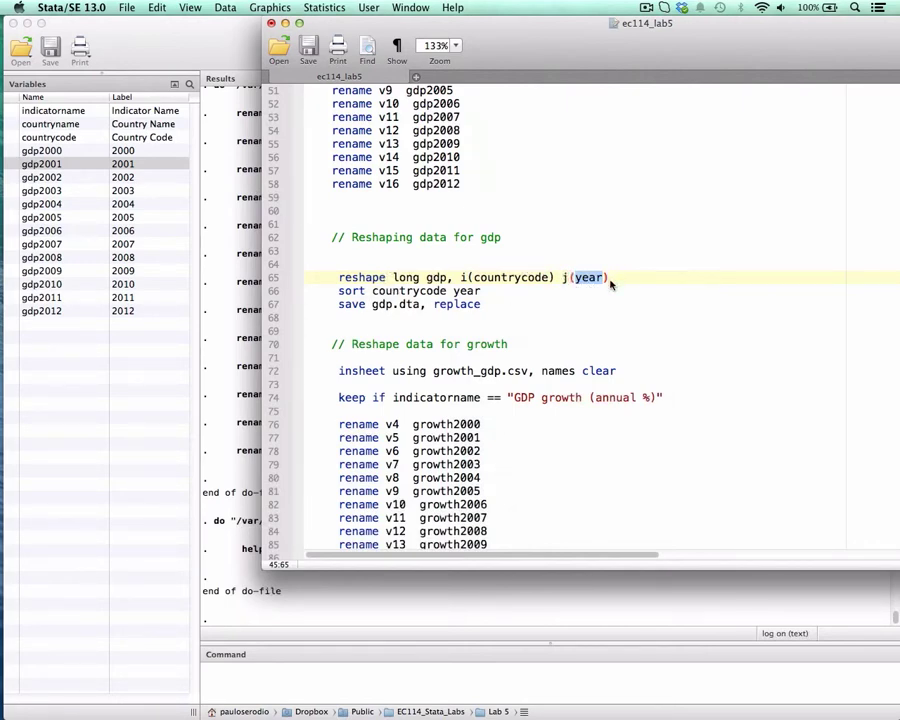
drag(434, 184, 461, 184)
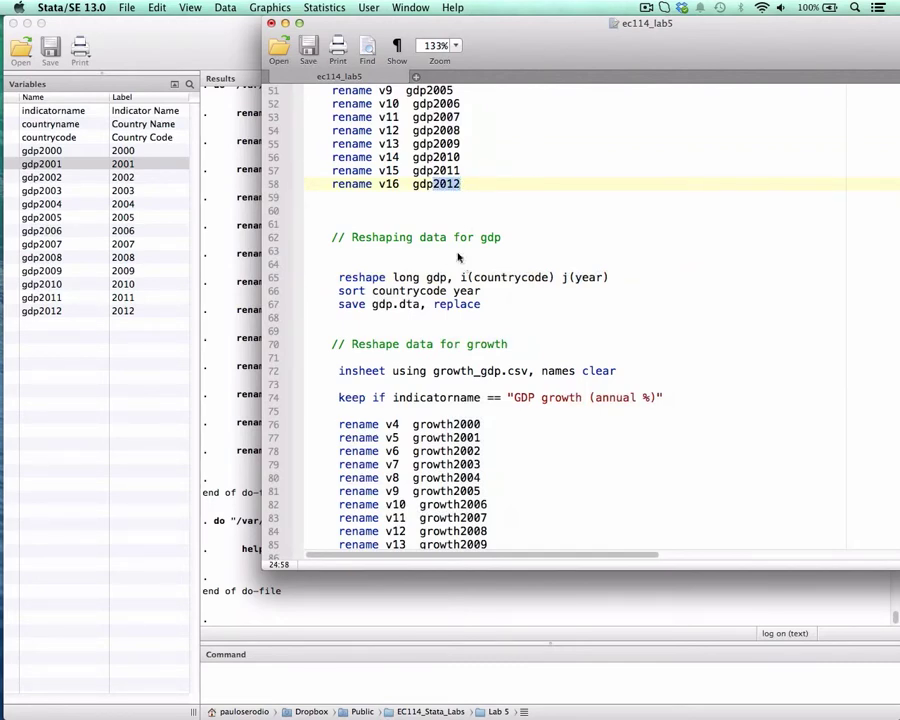
click(422, 186)
drag(423, 186, 460, 184)
- Try to run the reshape long gdp line, and keep only observations whose indicatorname is "GDP growth (annual %)"
drag(338, 277, 613, 281)
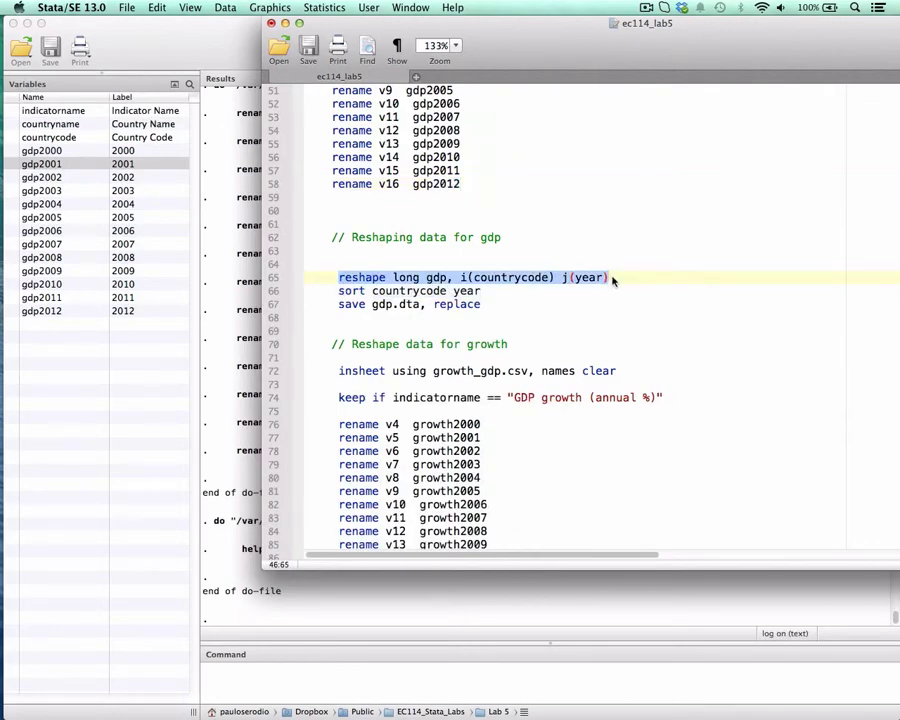
scroll(603, 235, down, 1)
scroll(590, 232, up, 5)
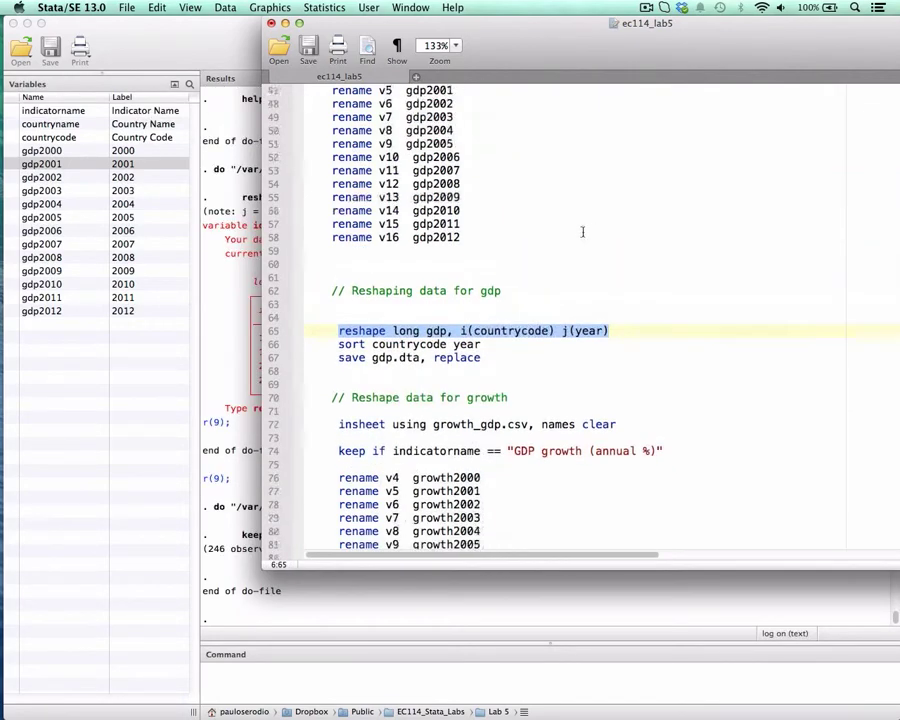
- Review the keep if line with the "GDP (current US$)" condition and return to the gdp reshaping section
scroll(563, 222, up, 2)
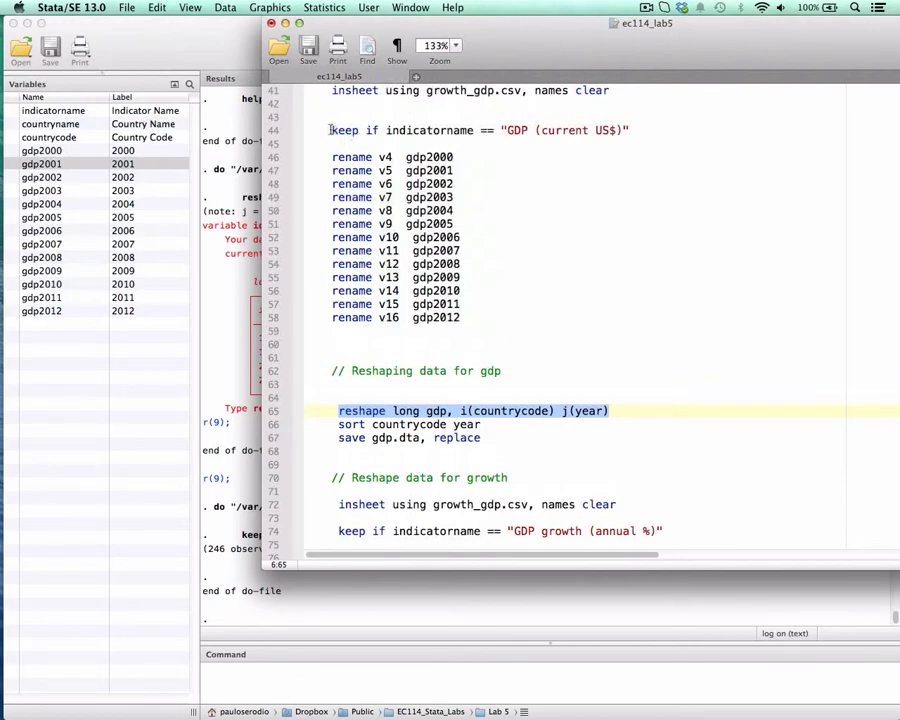
drag(332, 130, 593, 141)
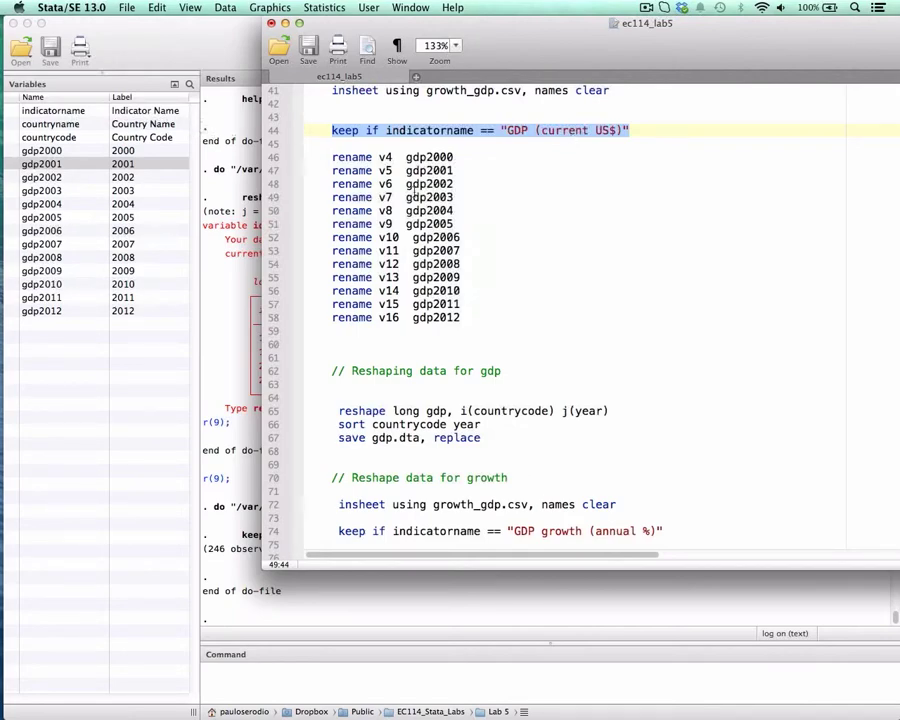
scroll(550, 345, down, 2)
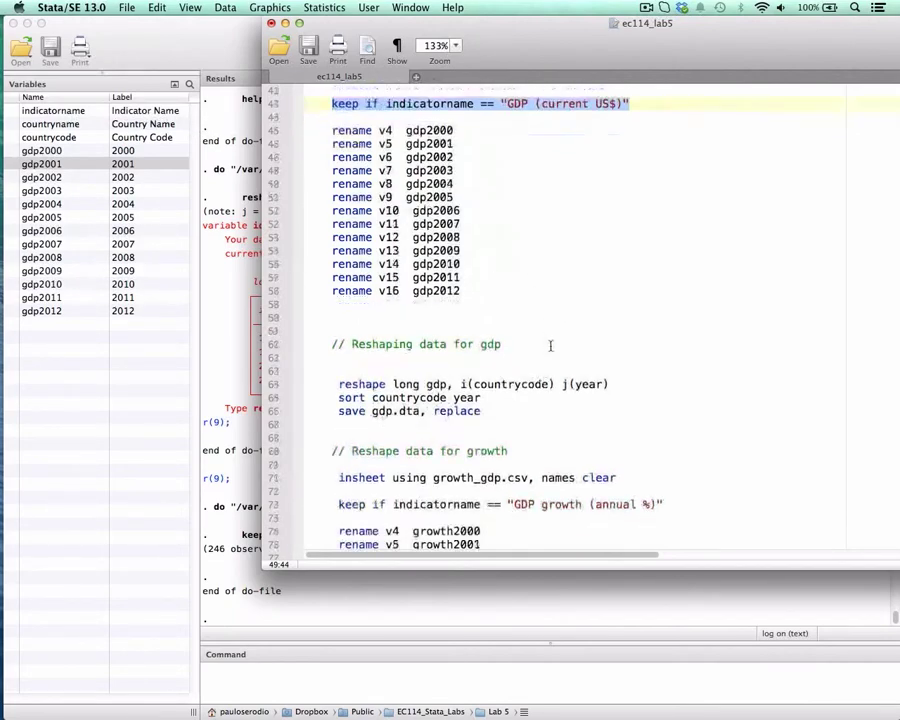
scroll(550, 345, down, 5)
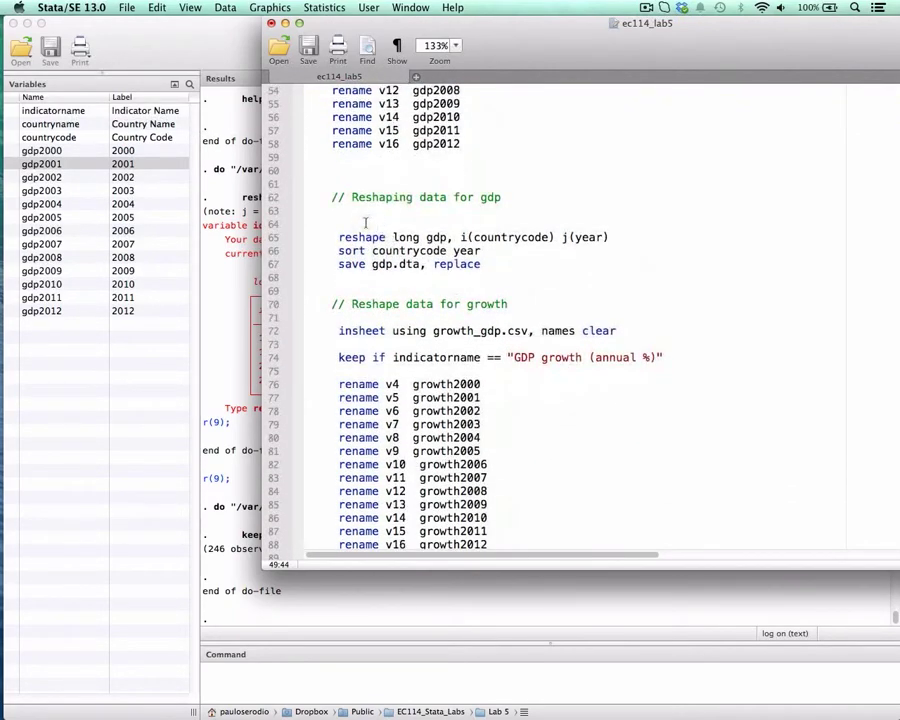
- Run the line reshape long gdp, i(countrycode) j(year) and bring its output into view in the main Stata window
drag(338, 237, 609, 240)
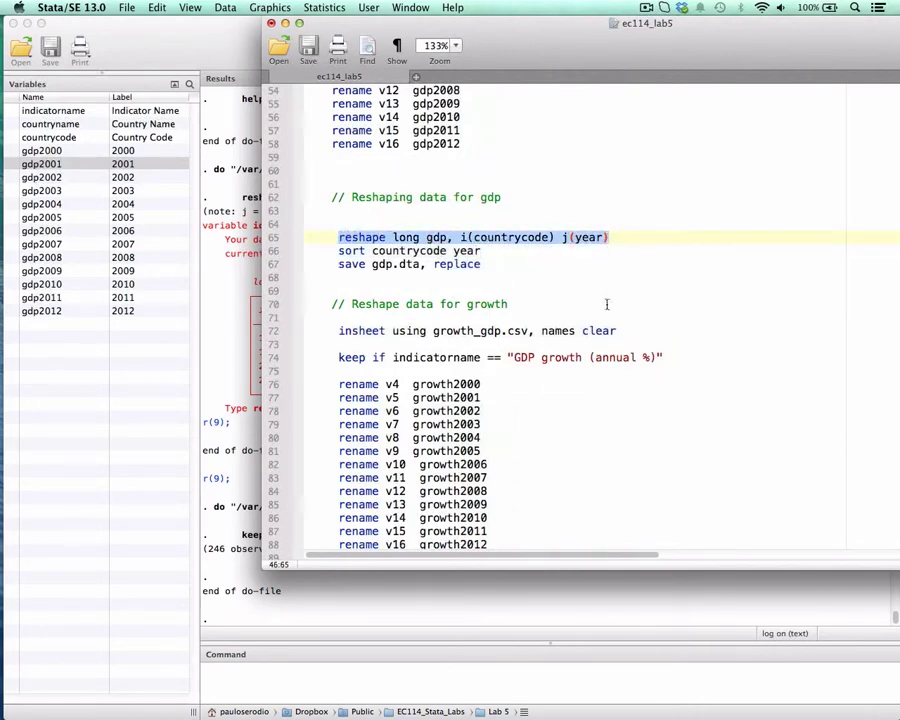
key(super+shift+d)
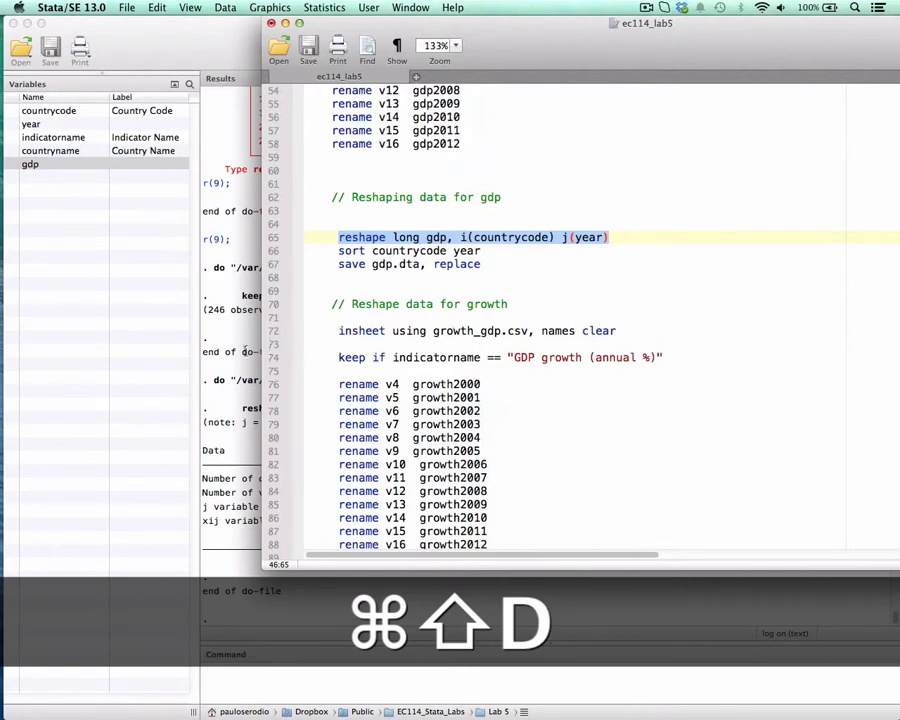
click(245, 351)
click(484, 684)
key(Return)
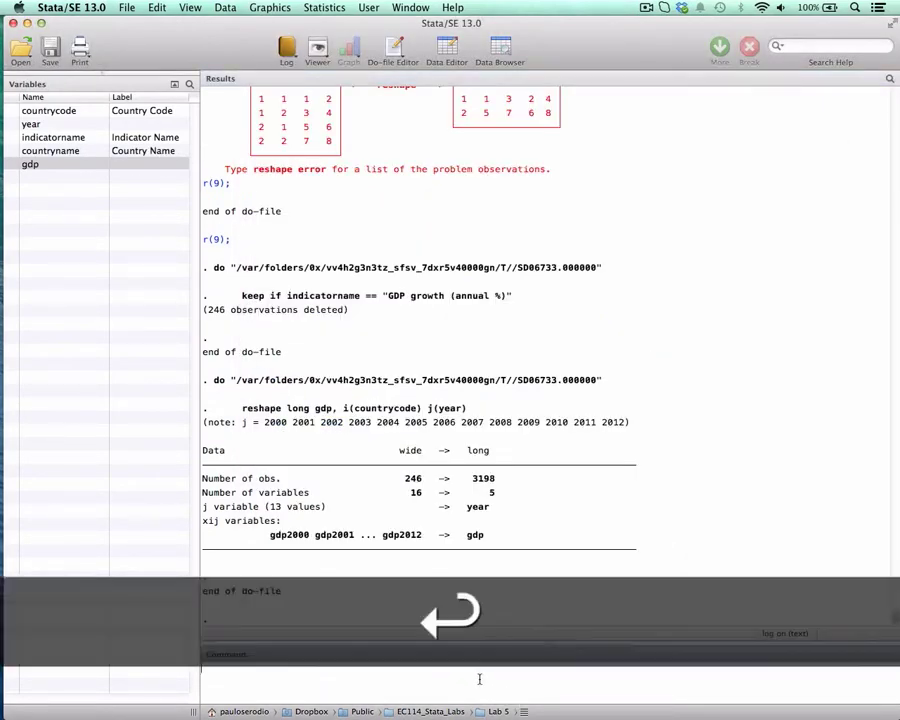
key(Return)
key(Return)
key(Return)
key(Return)
key(Return)
key(Return)
key(Return)
key(Return)
key(Return)
key(Return)
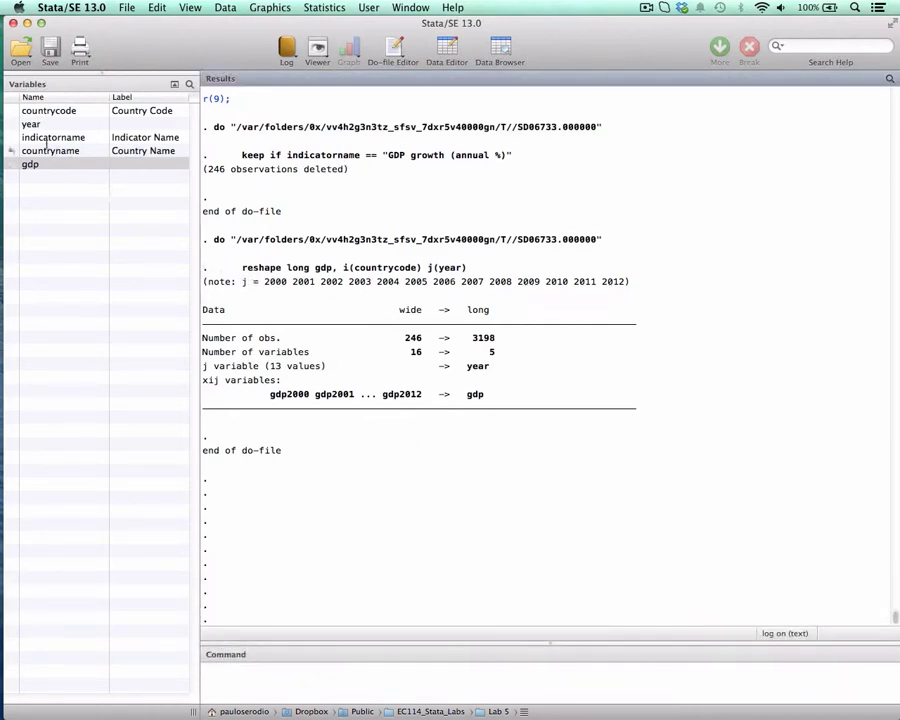
- Examine the list of j years in the reshape output and compare the number of observations in wide and long form
double_click(276, 284)
double_click(624, 282)
double_click(414, 338)
drag(473, 339, 495, 340)
drag(266, 282, 626, 283)
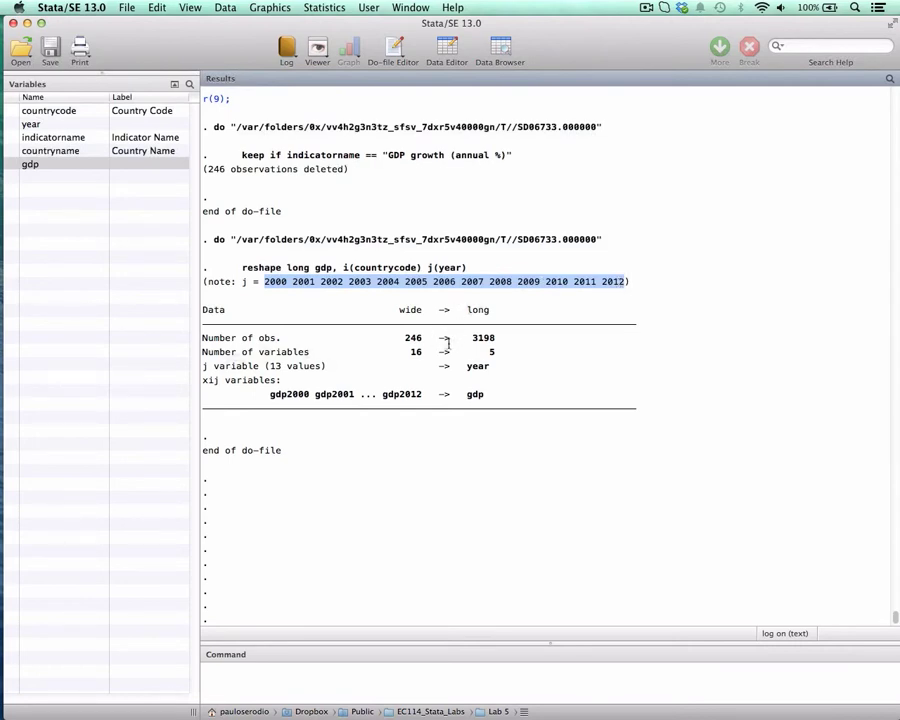
- Compare the number of variables before and after the reshape, and examine the j variable and xij variables rows
double_click(415, 352)
double_click(493, 351)
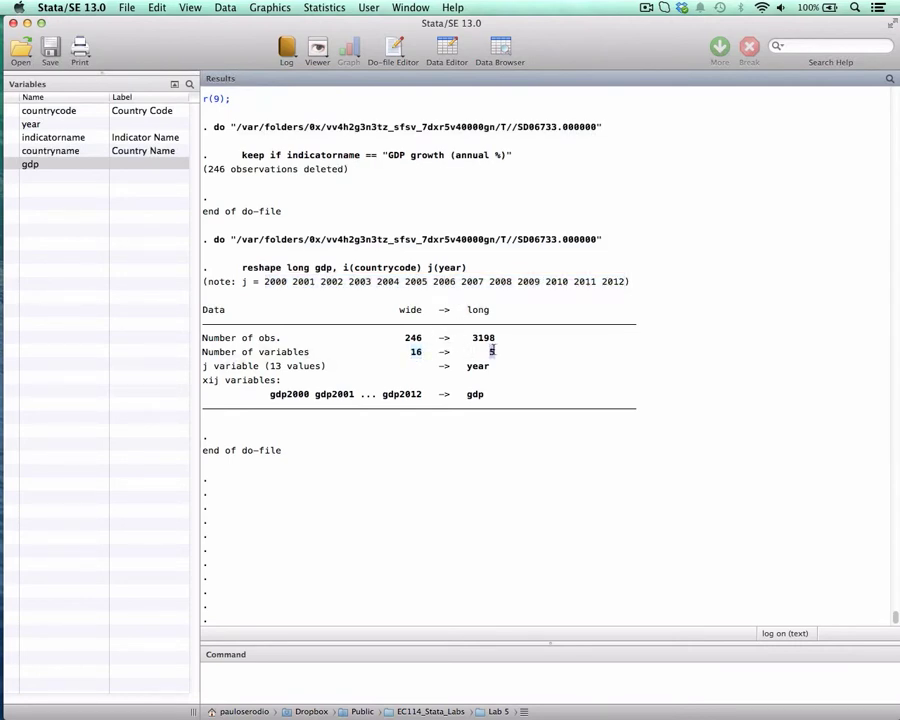
double_click(205, 366)
double_click(477, 366)
drag(270, 395, 300, 396)
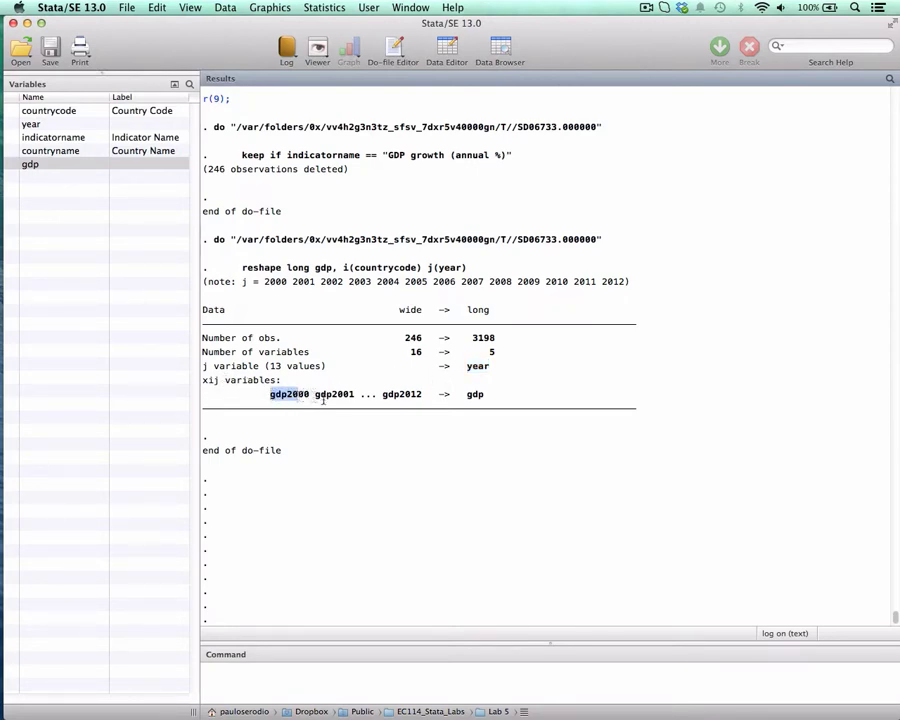
drag(466, 394, 484, 395)
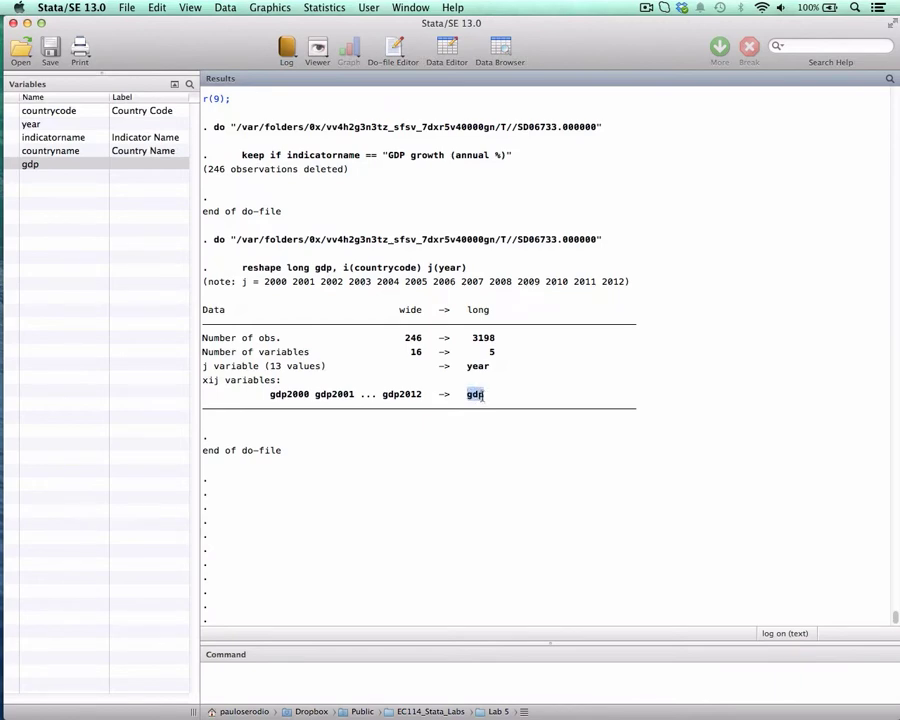
- Open the reshaped data for browsing and reduce the text size until all five variables fit
click(498, 47)
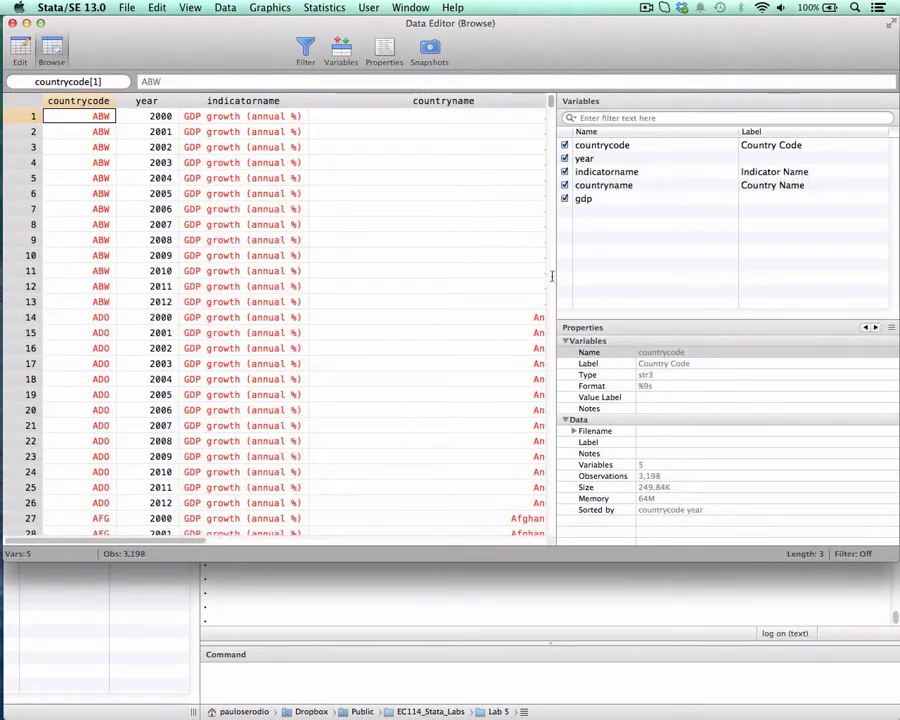
click(352, 272)
key(super+minus)
key(super+minus)
key(super+minus)
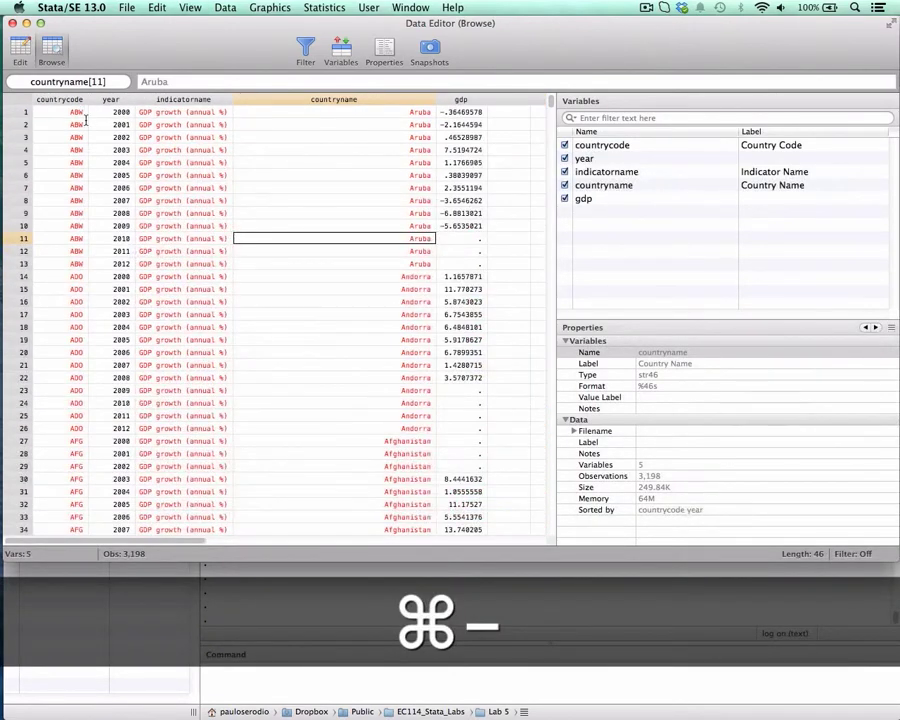
- Examine the repeated ABW country codes, the years 2000 to 2012 and the gdp values in Aruba's rows
scroll(180, 150, down, 1)
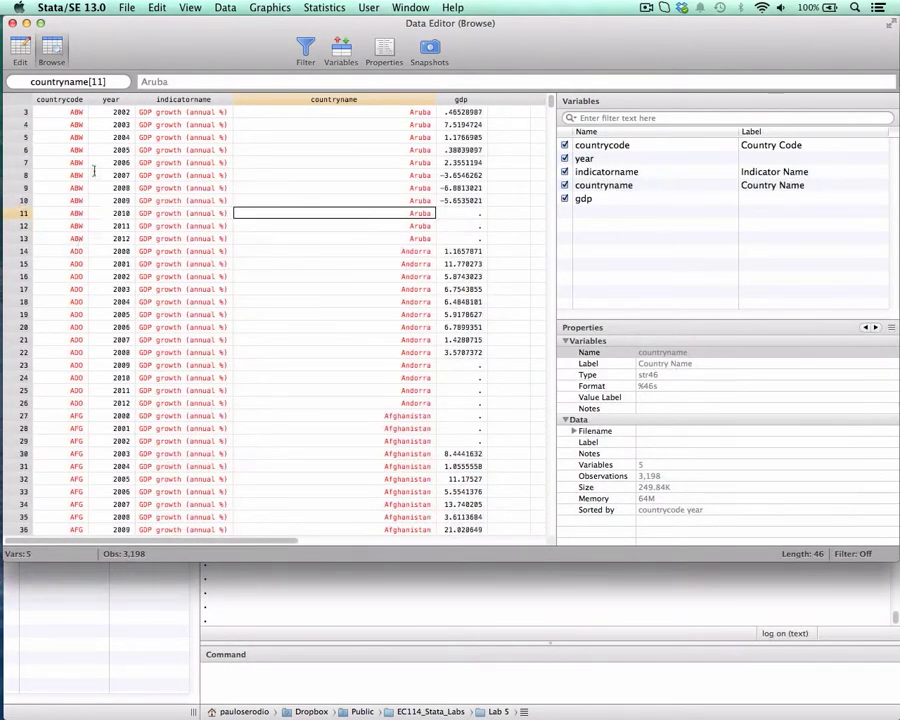
scroll(72, 144, up, 1)
drag(72, 113, 79, 266)
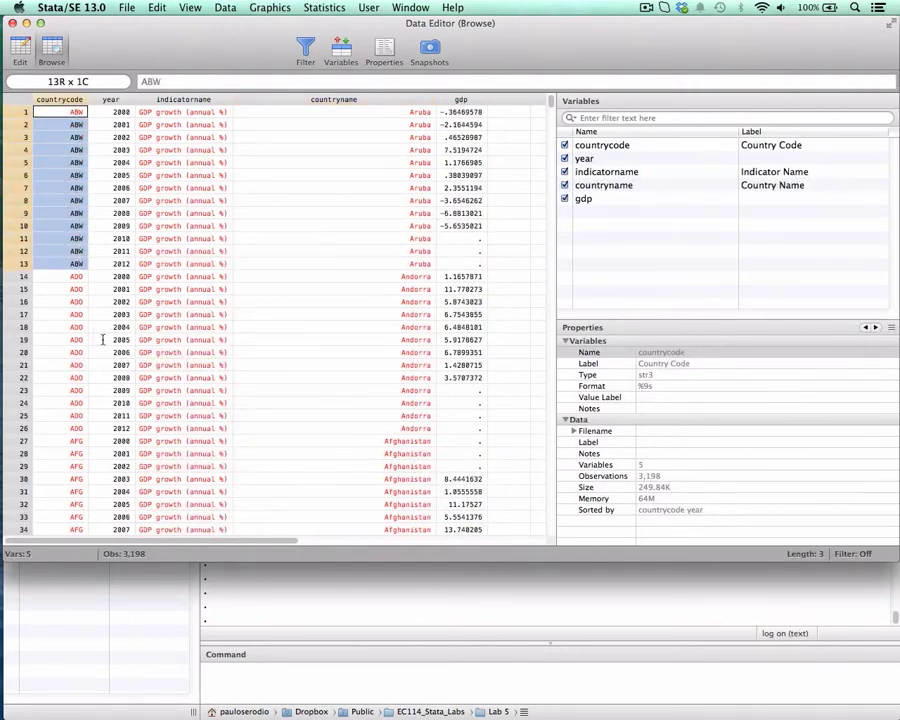
scroll(128, 117, down, 1)
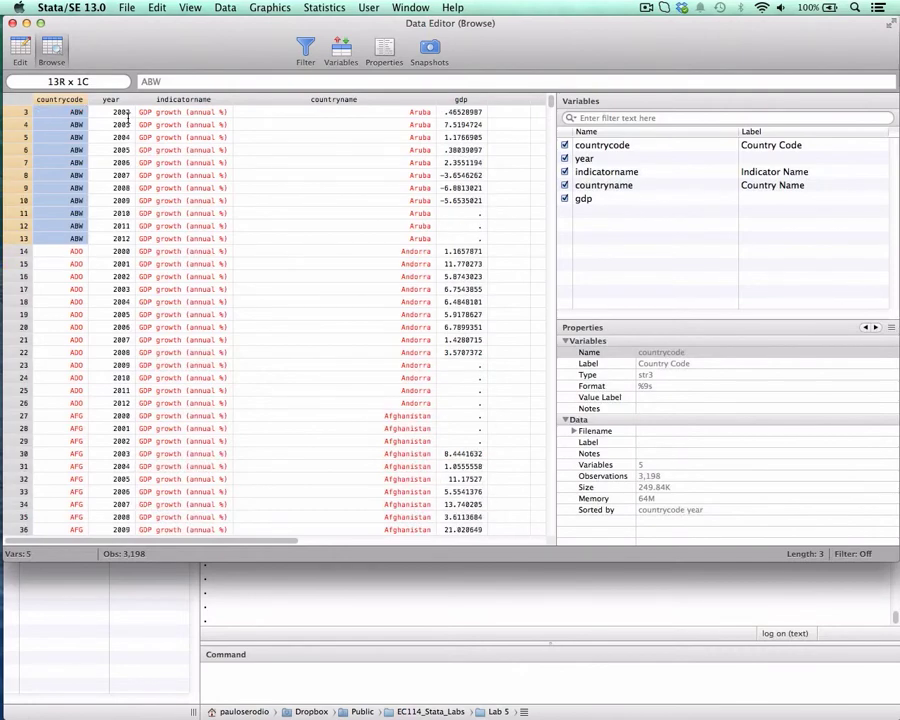
scroll(128, 117, up, 1)
drag(127, 112, 128, 262)
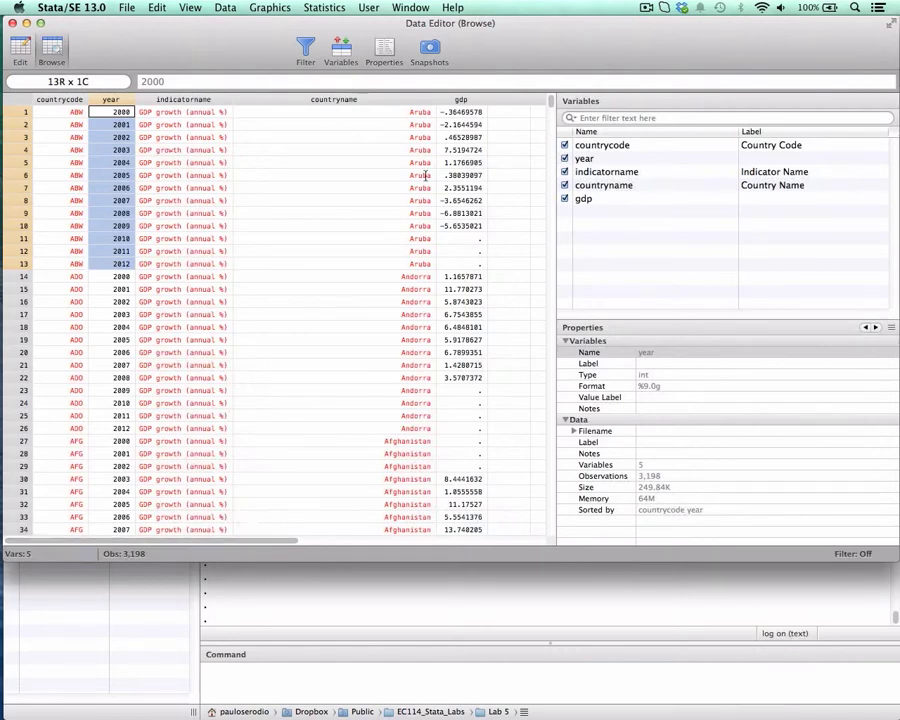
drag(461, 112, 465, 222)
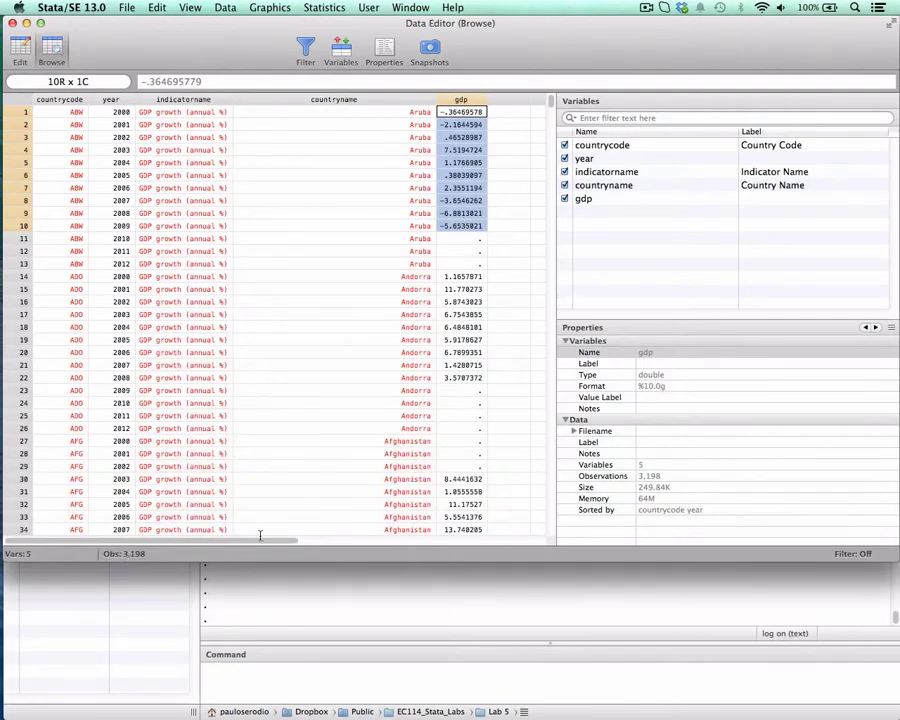
- Widen the data grid by narrowing the variables list, and select the empty column after gdp
mouse_move(551, 101)
mouse_down()
mouse_move(550, 295)
mouse_move(556, 84)
mouse_up()
drag(177, 541, 44, 505)
click(558, 101)
drag(557, 101, 700, 101)
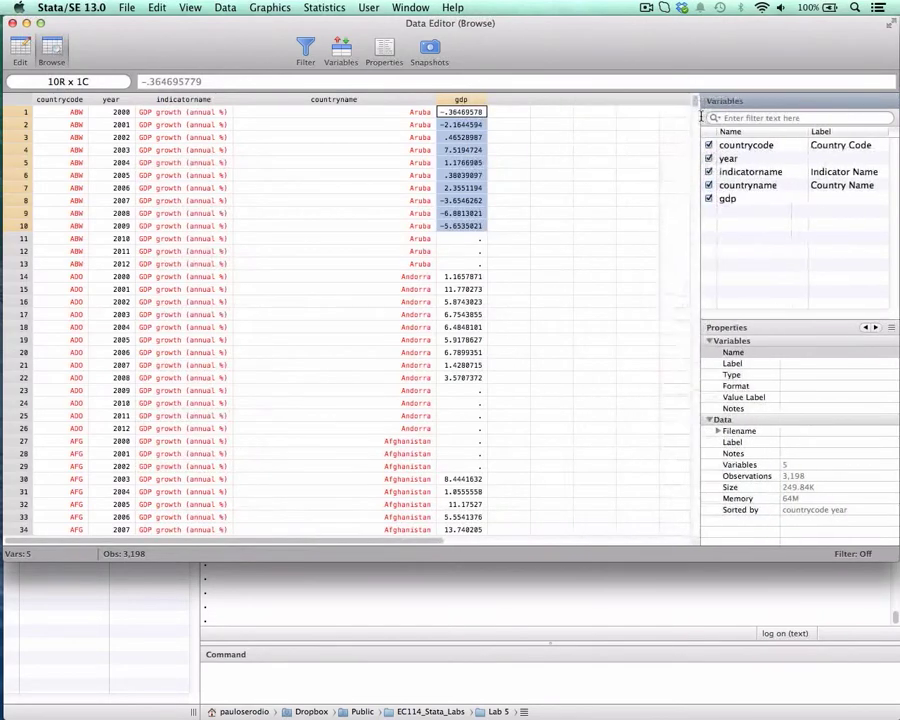
click(78, 124)
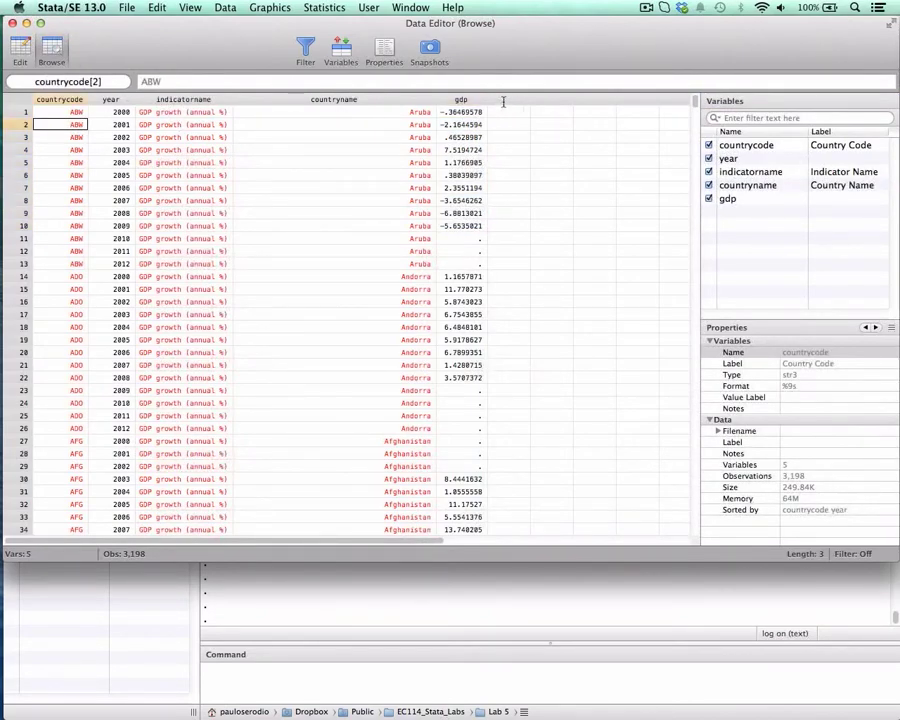
click(507, 98)
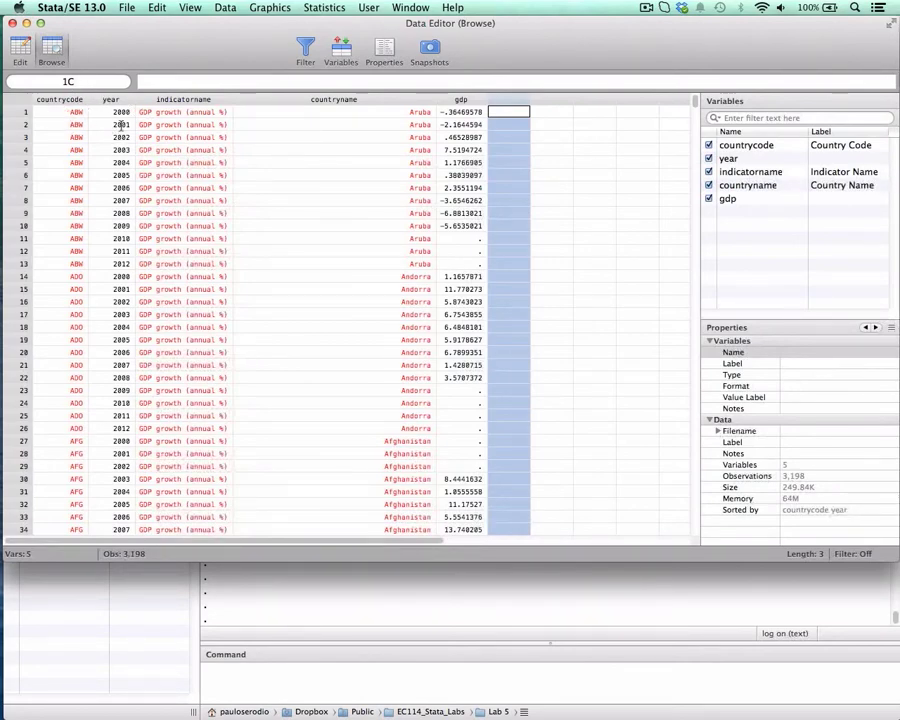
- Enlarge the data text by one size and examine the countrycode column, highlighting the repeated ABW entries in rows 1 to 13
click(68, 112)
click(64, 99)
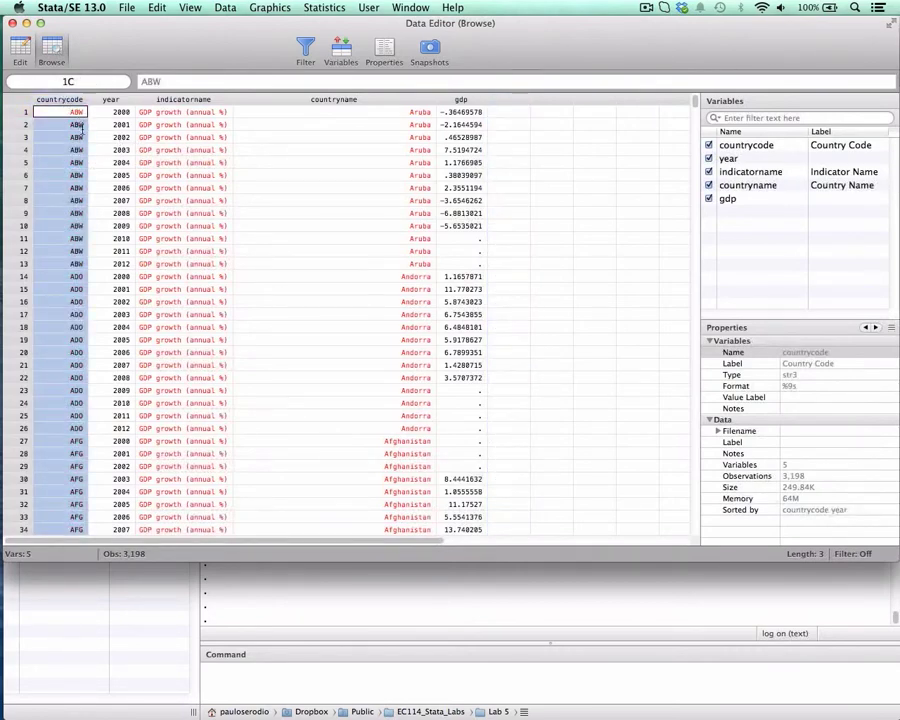
click(80, 125)
click(76, 113)
key(super+plus)
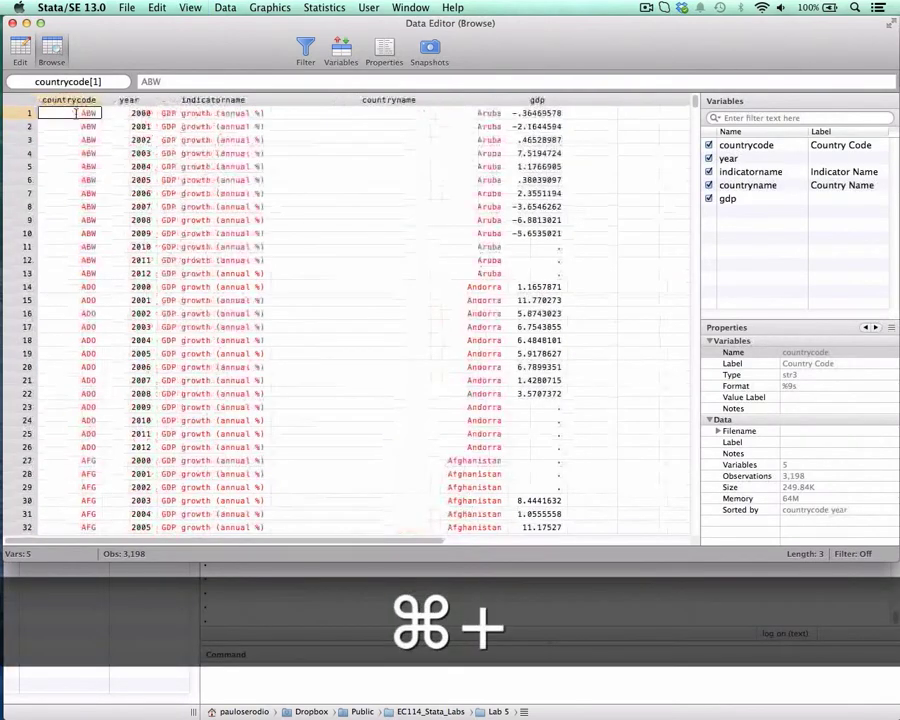
click(88, 144)
drag(86, 115, 73, 292)
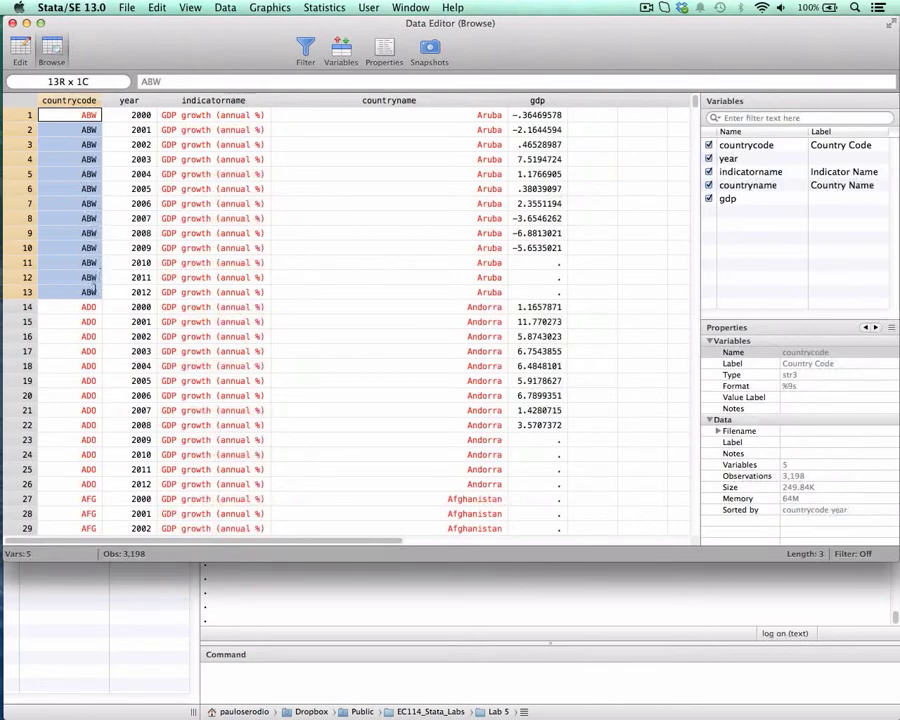
click(88, 143)
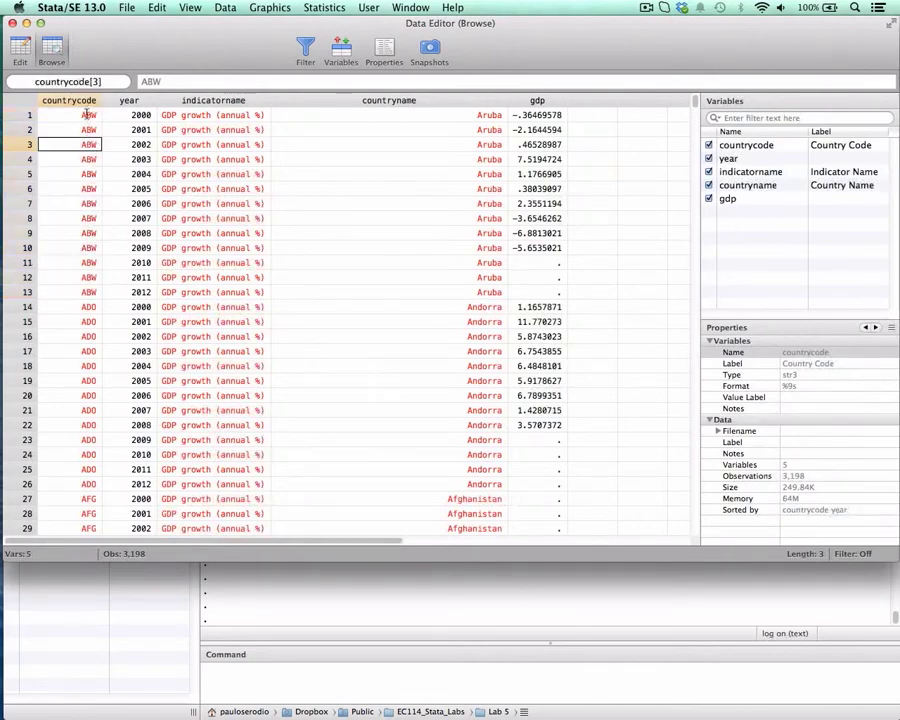
- Compare the countrycode and year pairs in the first five Aruba rows to see how together they identify each observation
click(87, 115)
key(shift+Right)
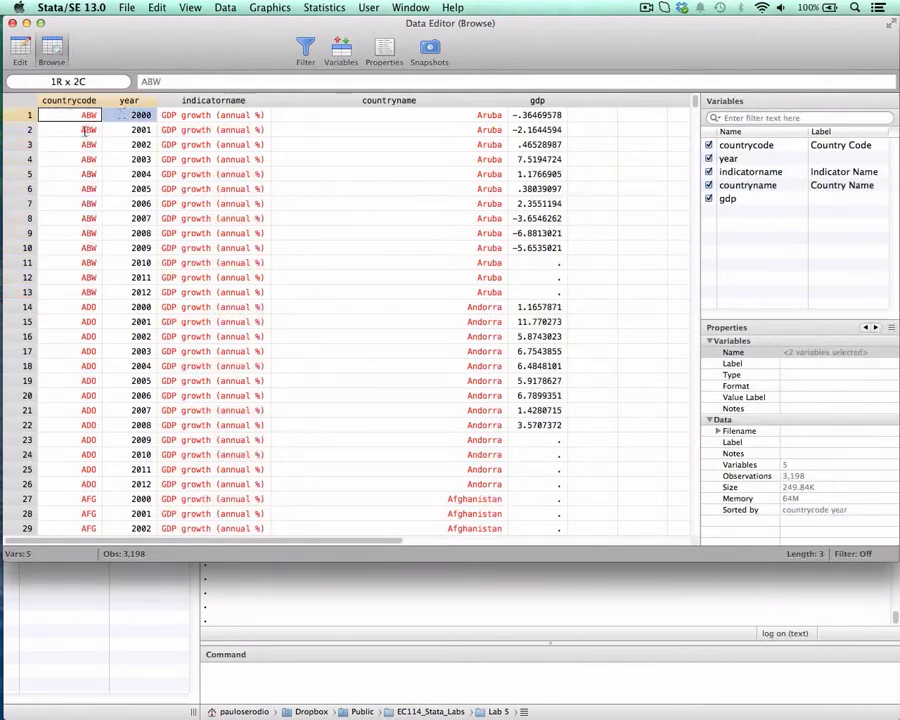
key(Down)
key(Down)
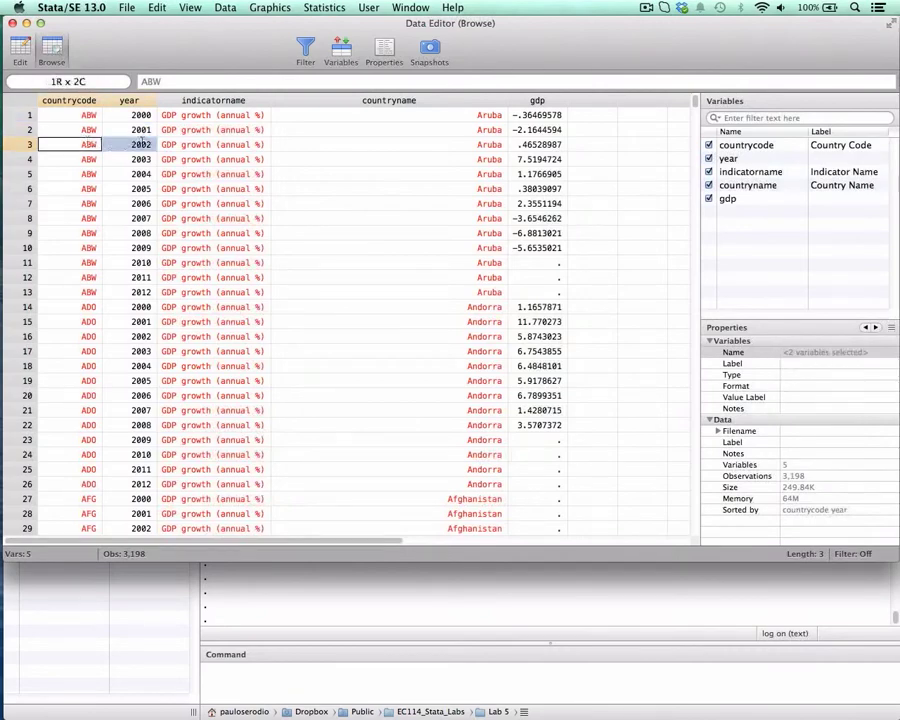
key(Down)
key(Down)
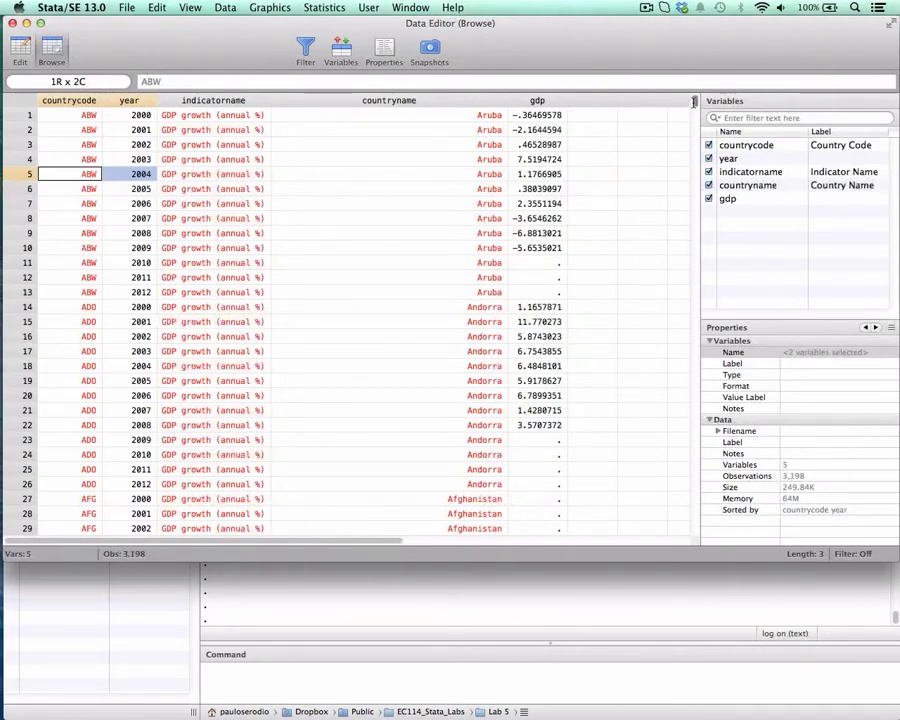
mouse_move(695, 103)
mouse_down()
mouse_move(696, 168)
mouse_move(696, 104)
mouse_up()
drag(91, 160, 127, 157)
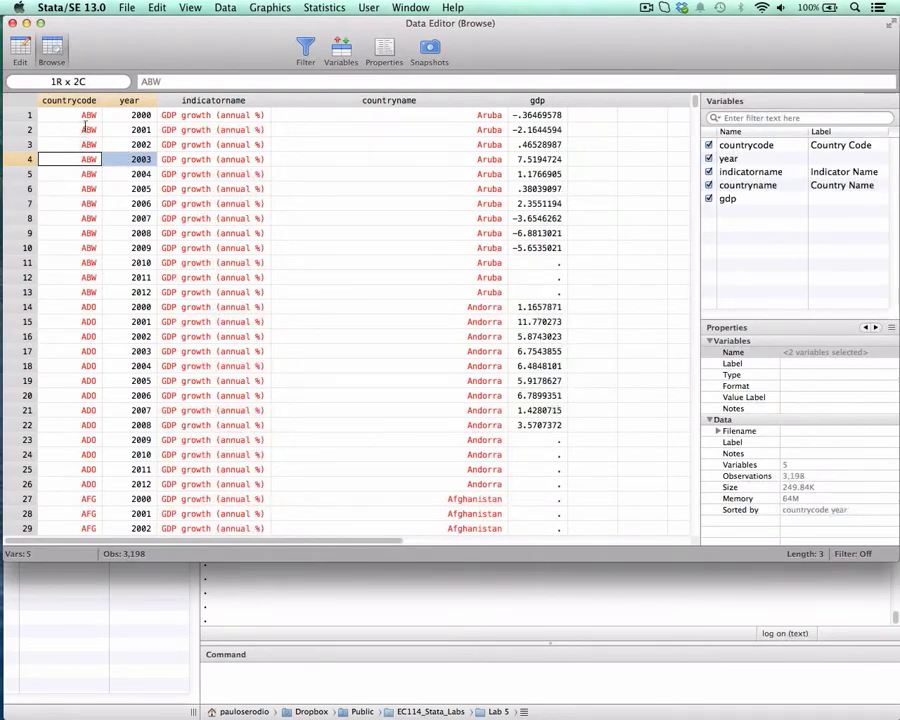
drag(68, 115, 124, 148)
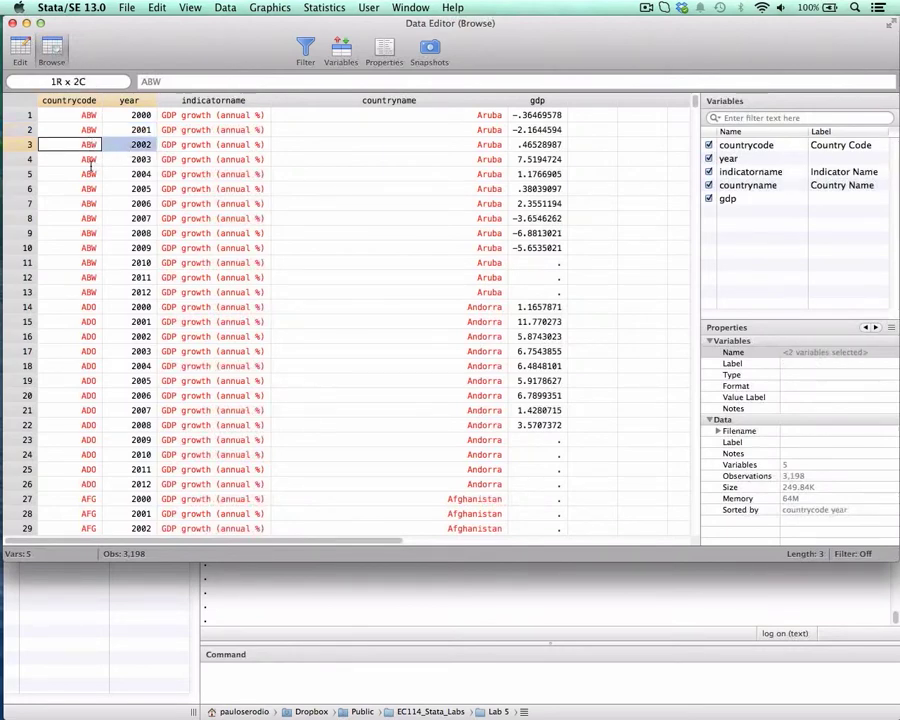
drag(88, 159, 125, 174)
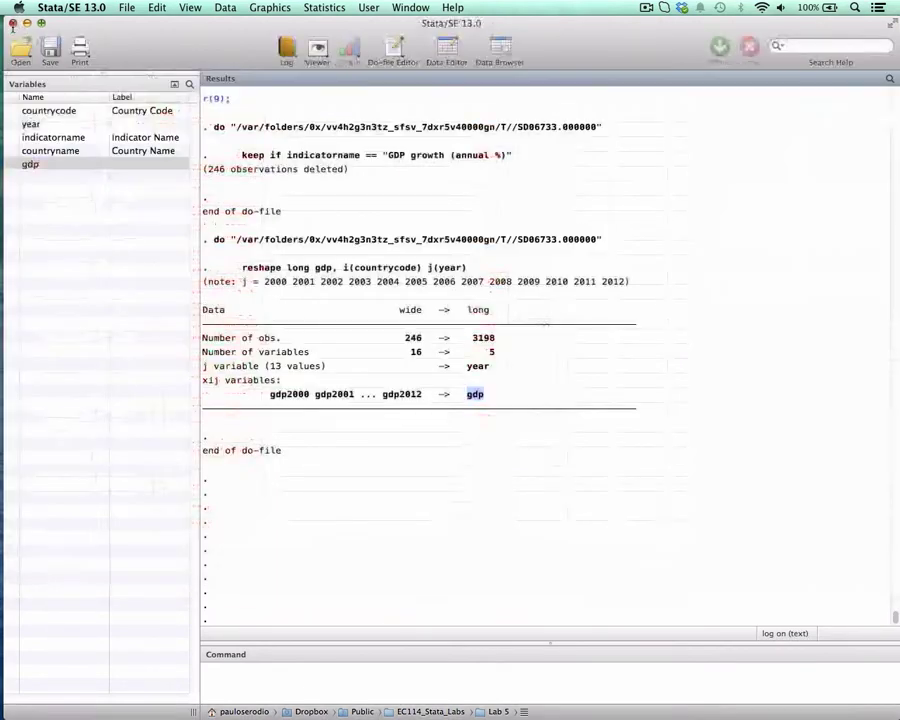
- Close the data browser and run the line sort countrycode year from the ec114_lab5 do-file
click(12, 22)
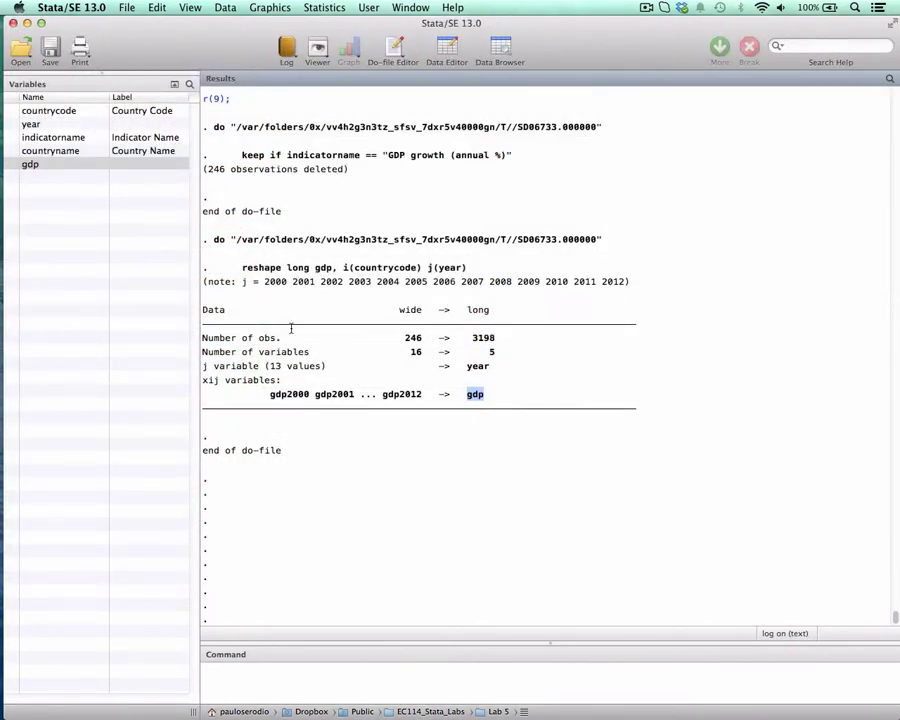
key(ctrl+Down)
click(492, 302)
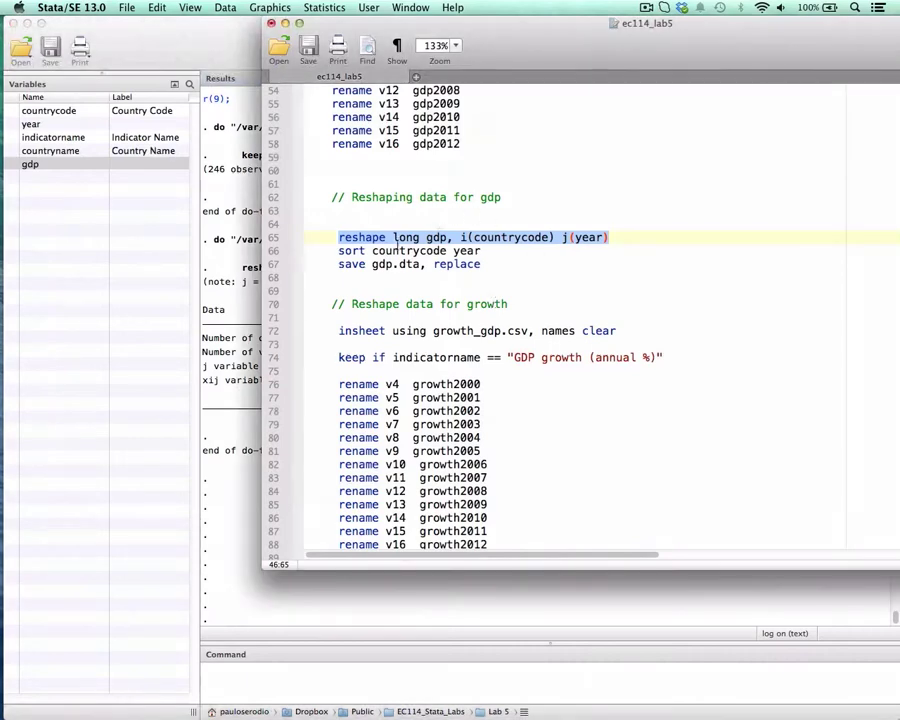
drag(338, 251, 486, 251)
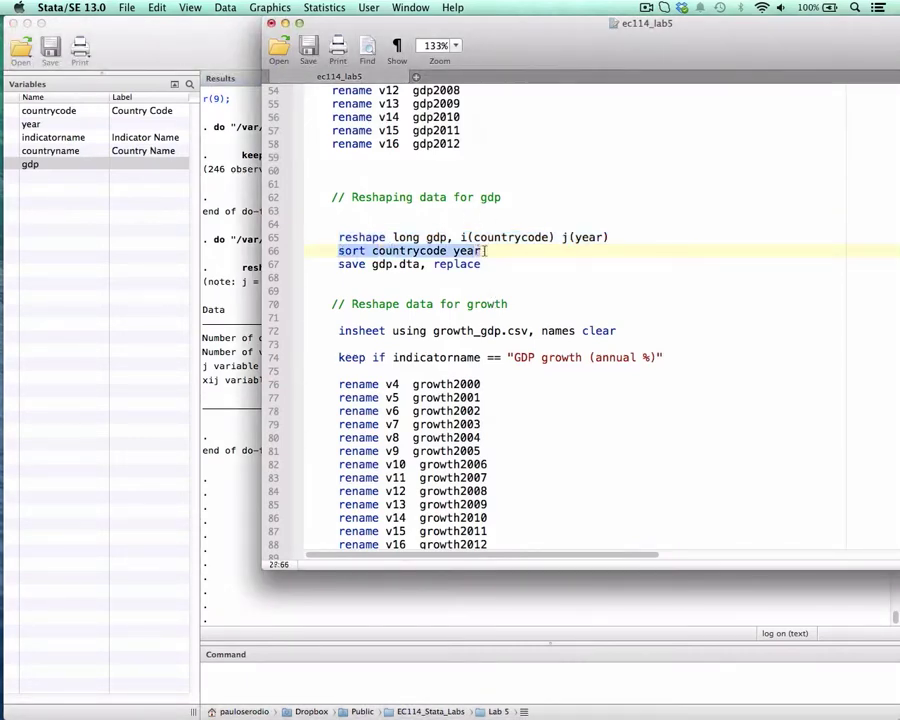
key(super+shift+d)
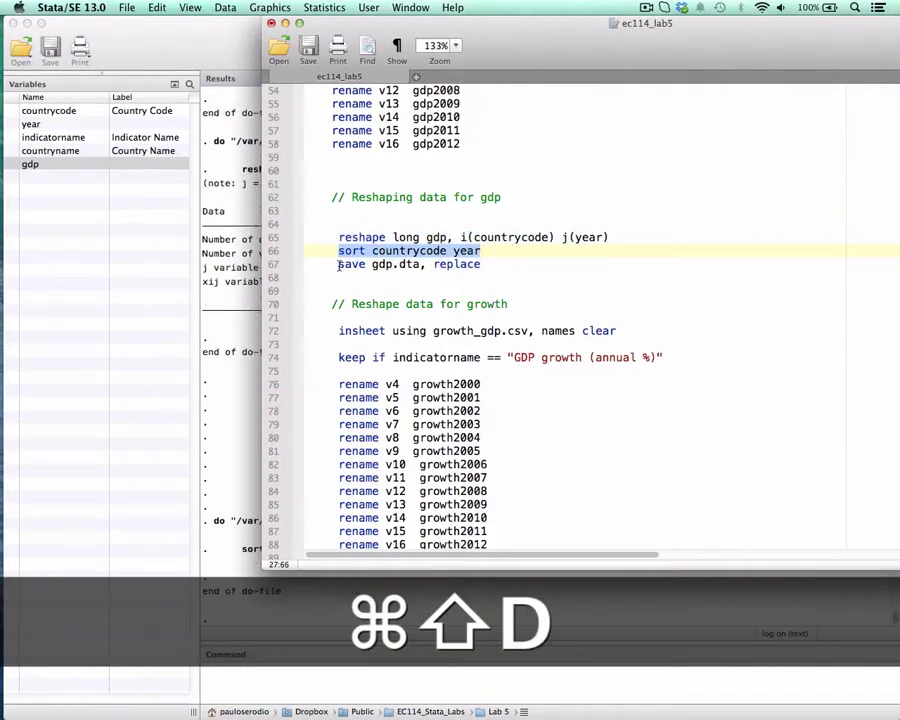
- Run the line save gdp.dta, replace and examine the note it prints in the results
drag(338, 264, 484, 263)
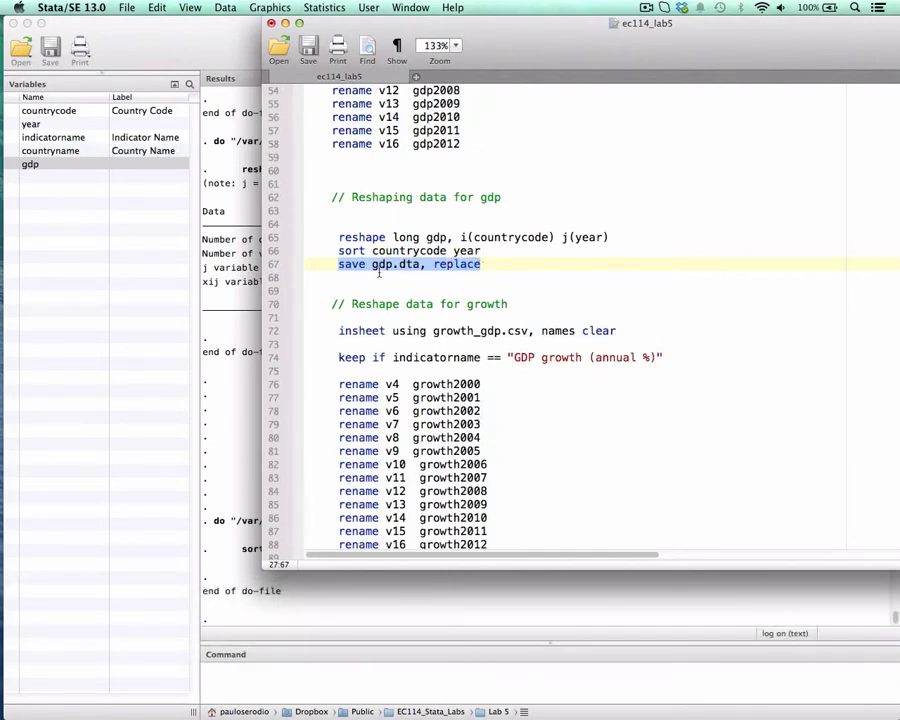
key(super+shift+d)
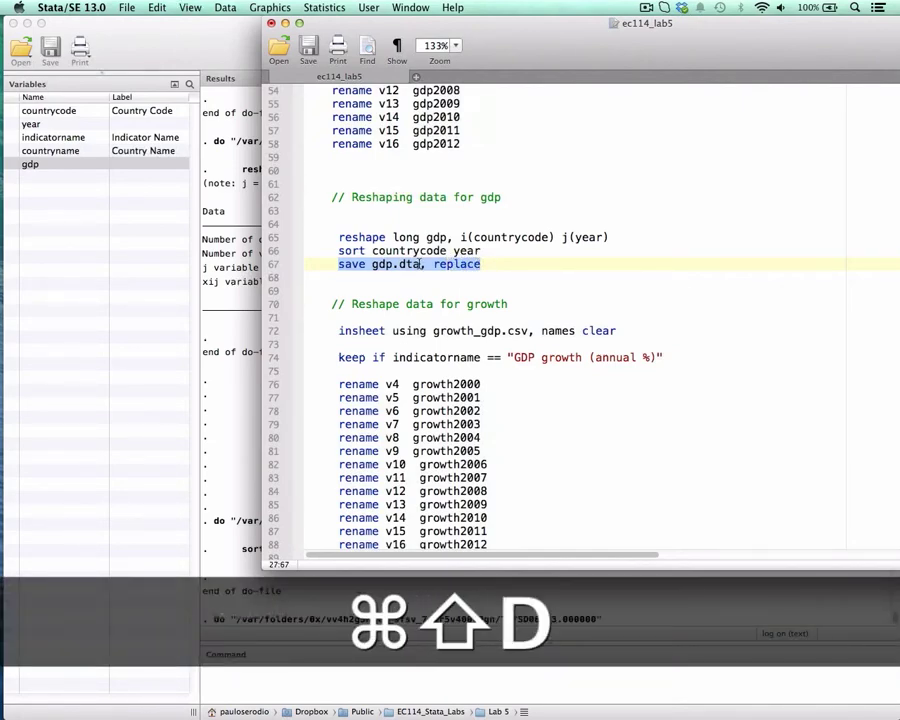
double_click(453, 264)
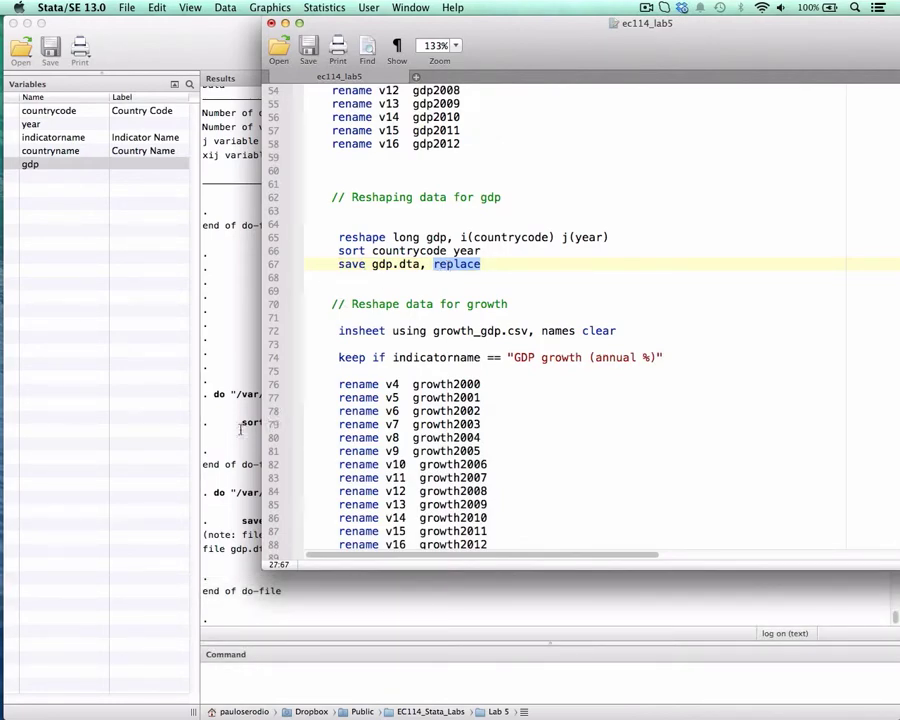
click(244, 522)
drag(245, 534, 345, 534)
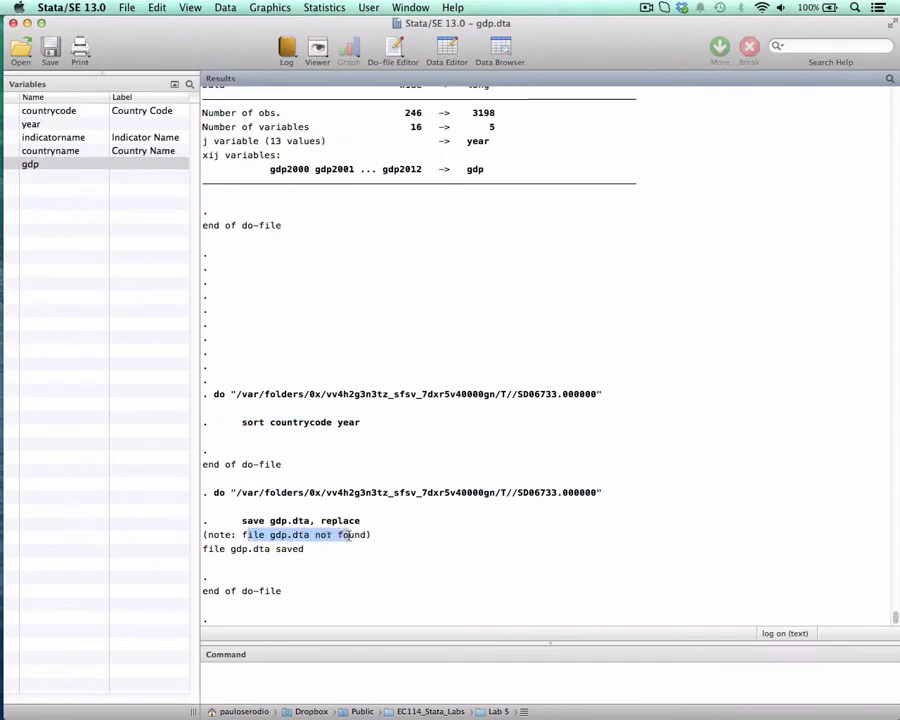
- Return to the ec114_lab5 do-file and run insheet using growth_gdp.csv, names clear in the growth section
key(ctrl+Up)
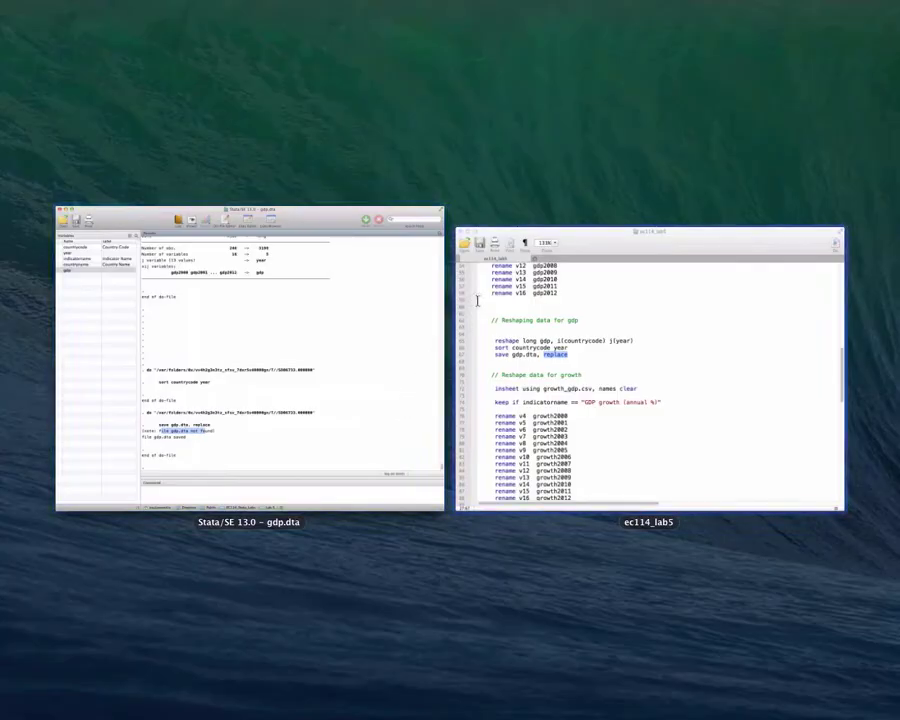
click(476, 300)
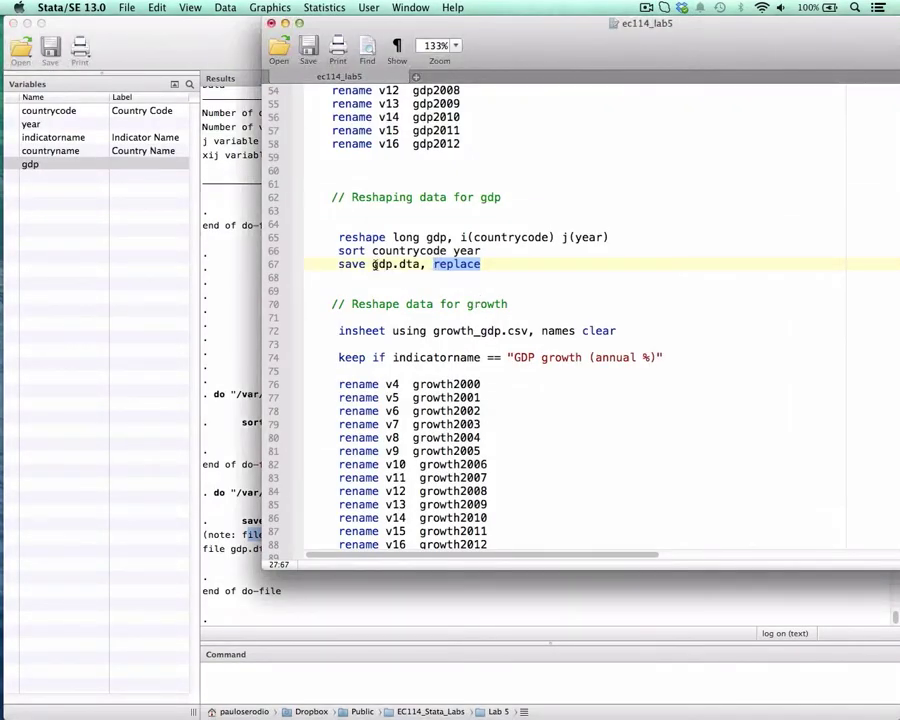
click(492, 264)
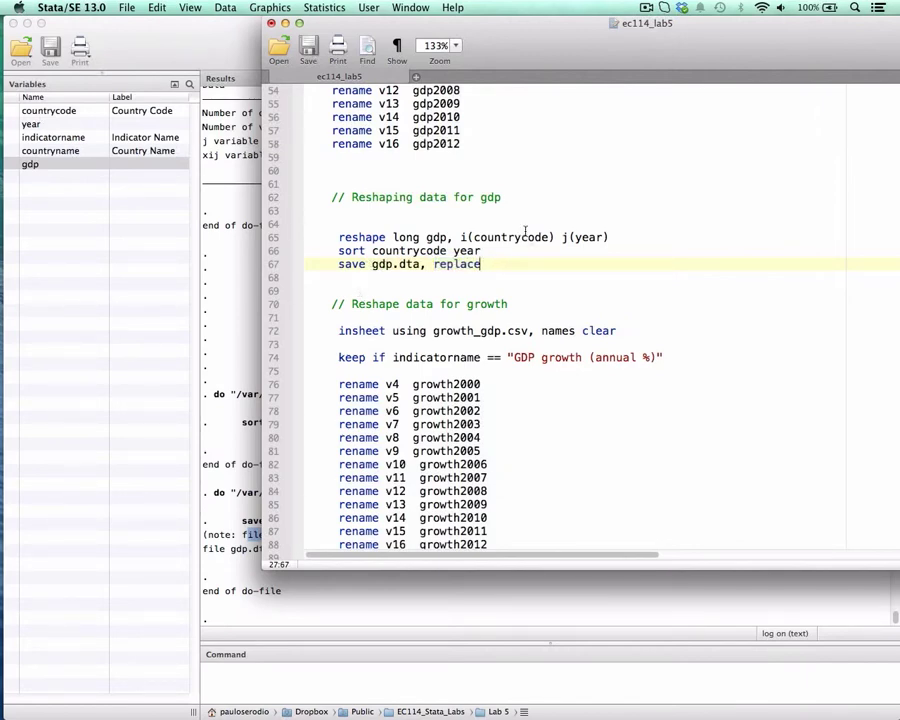
scroll(532, 204, down, 4)
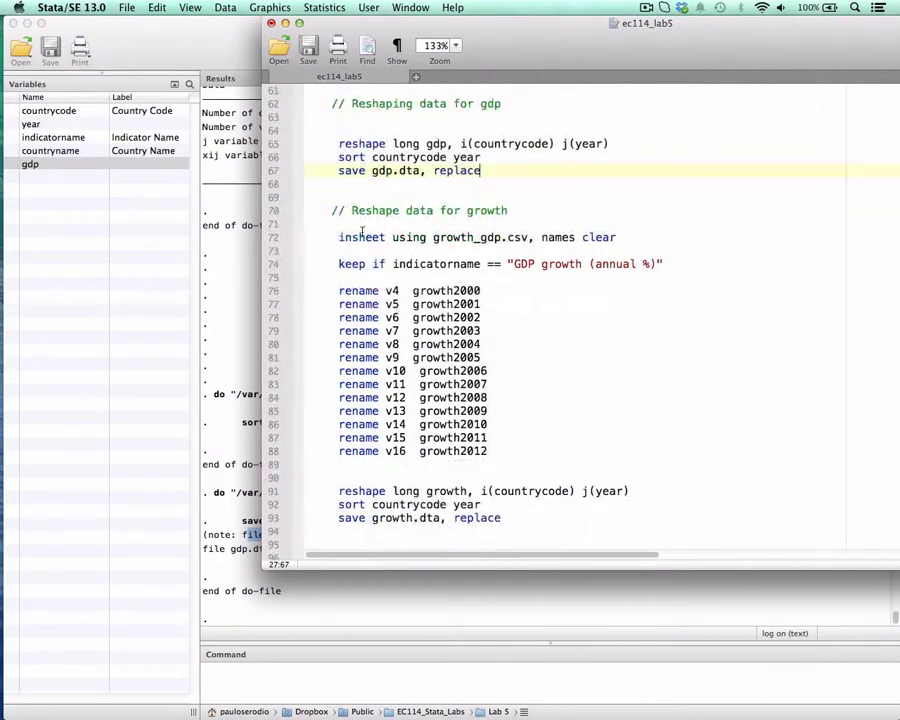
click(340, 237)
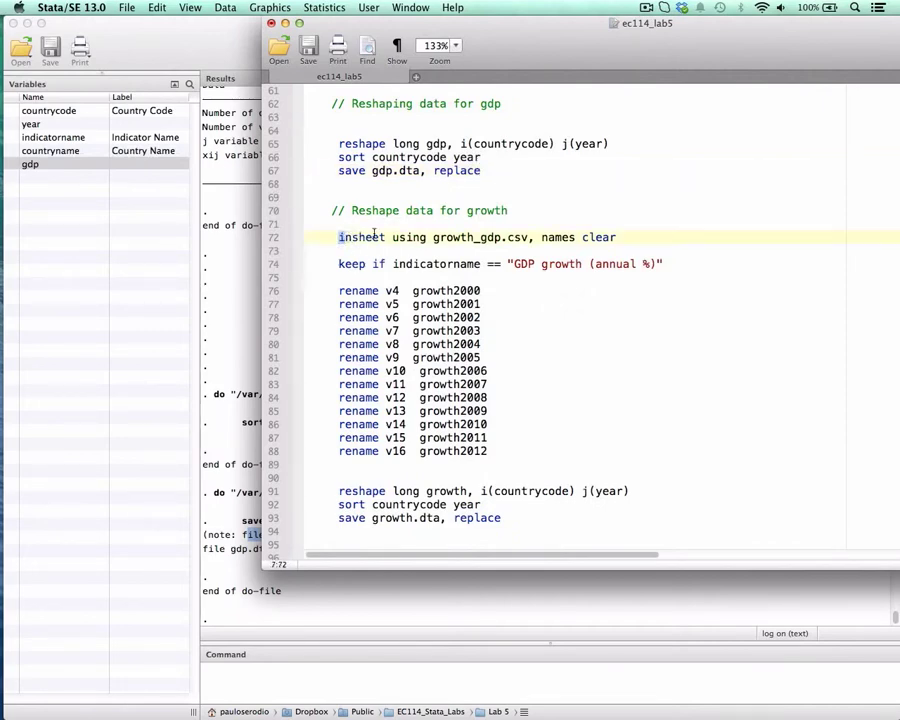
drag(340, 237, 625, 237)
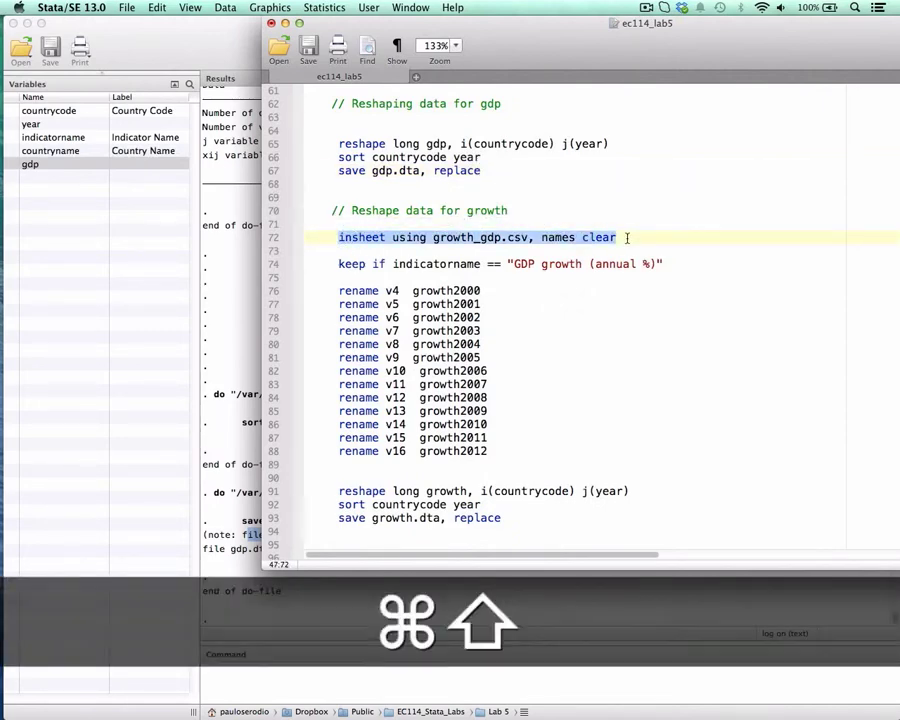
key(super+shift+d)
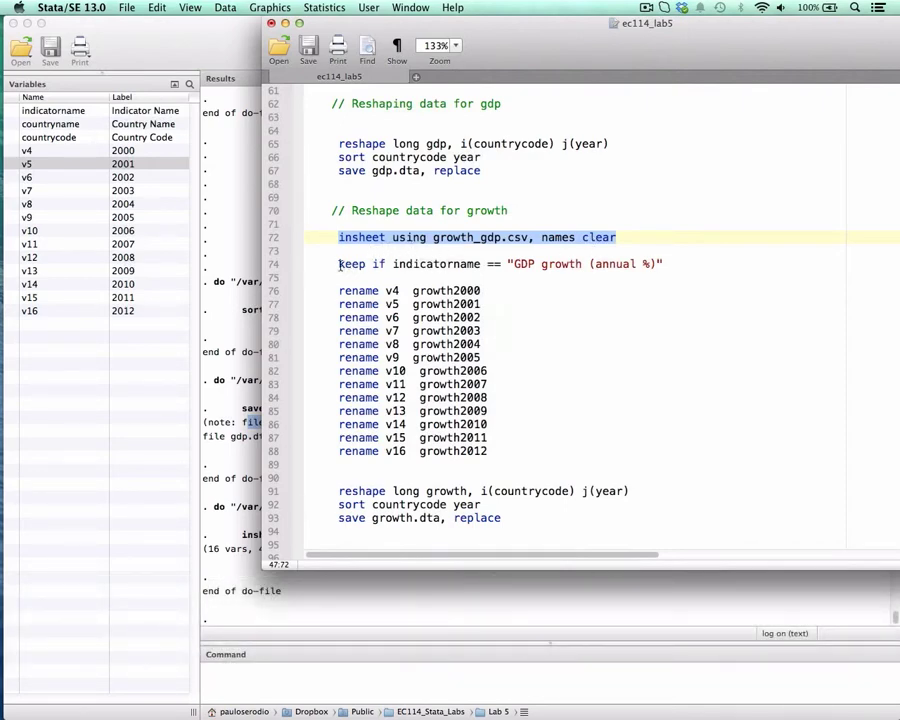
- Examine the line keep if indicatorname == "GDP growth (annual %)" in the growth section of the do-file
drag(340, 265, 371, 264)
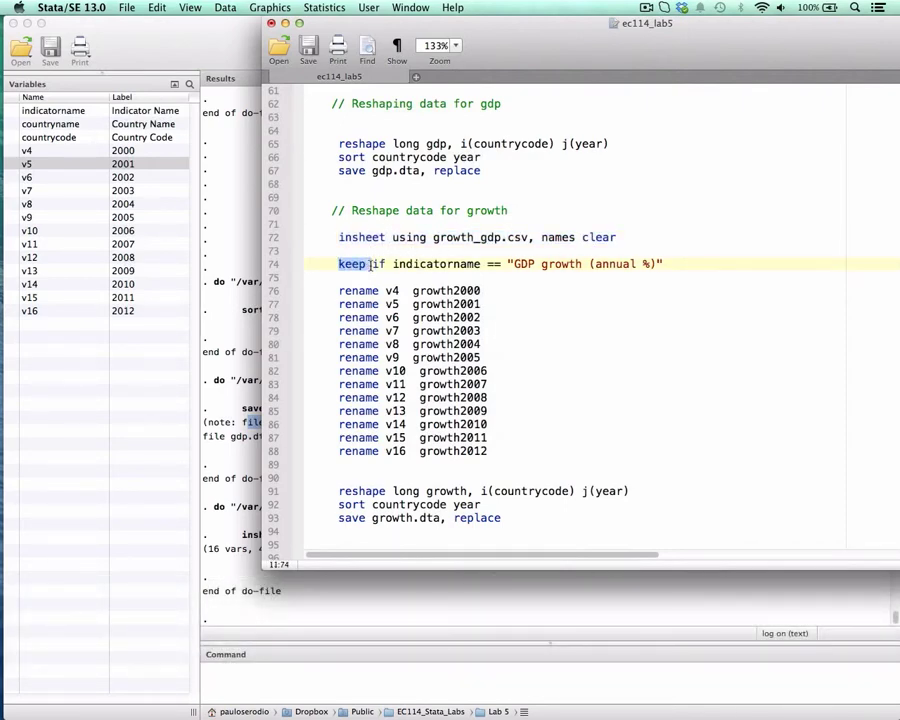
double_click(378, 264)
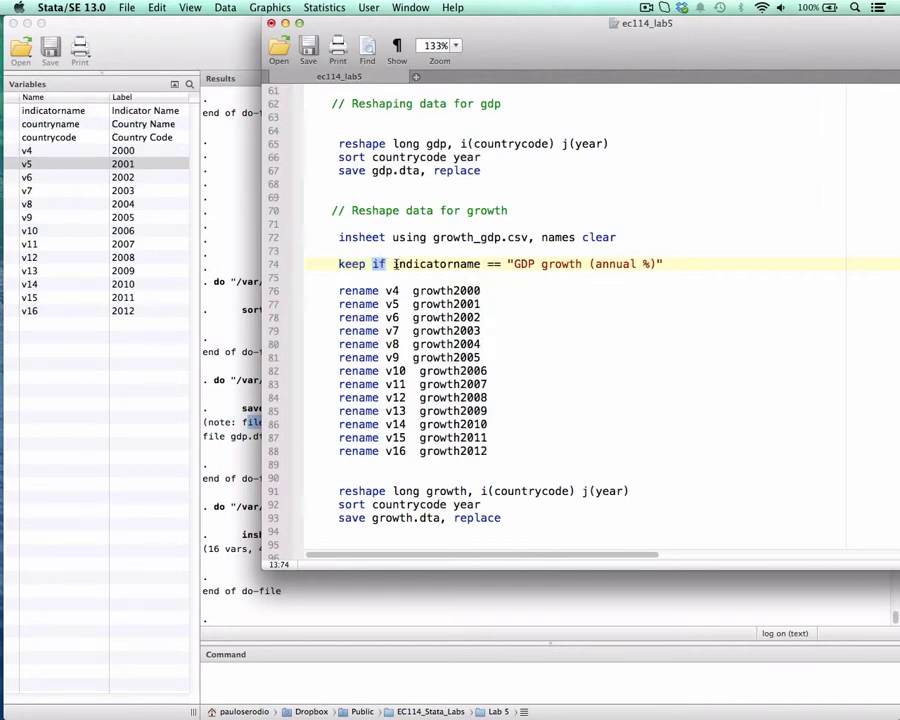
drag(393, 264, 659, 264)
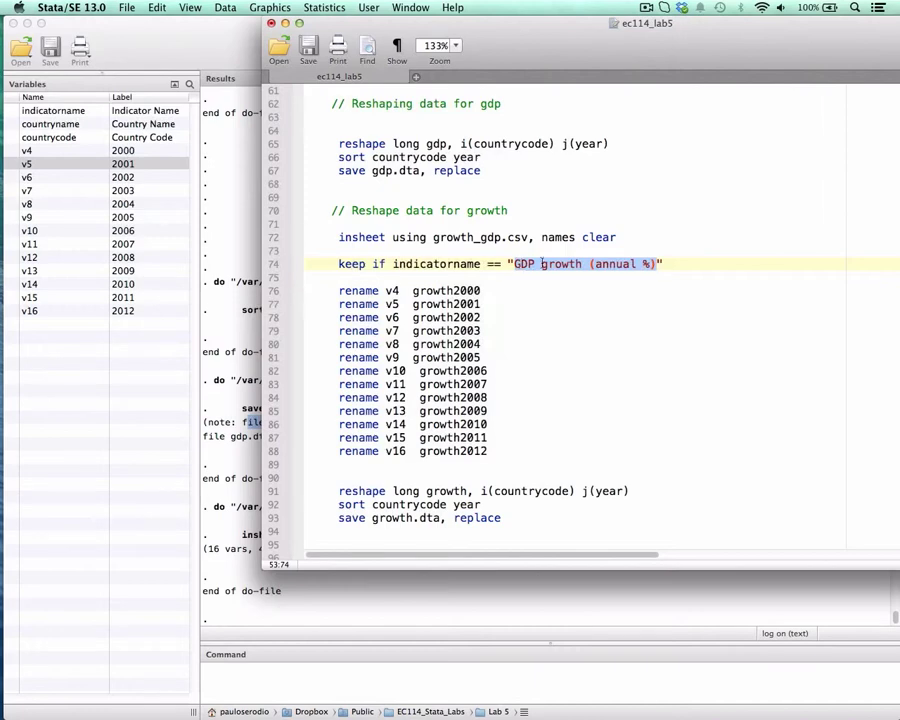
double_click(418, 264)
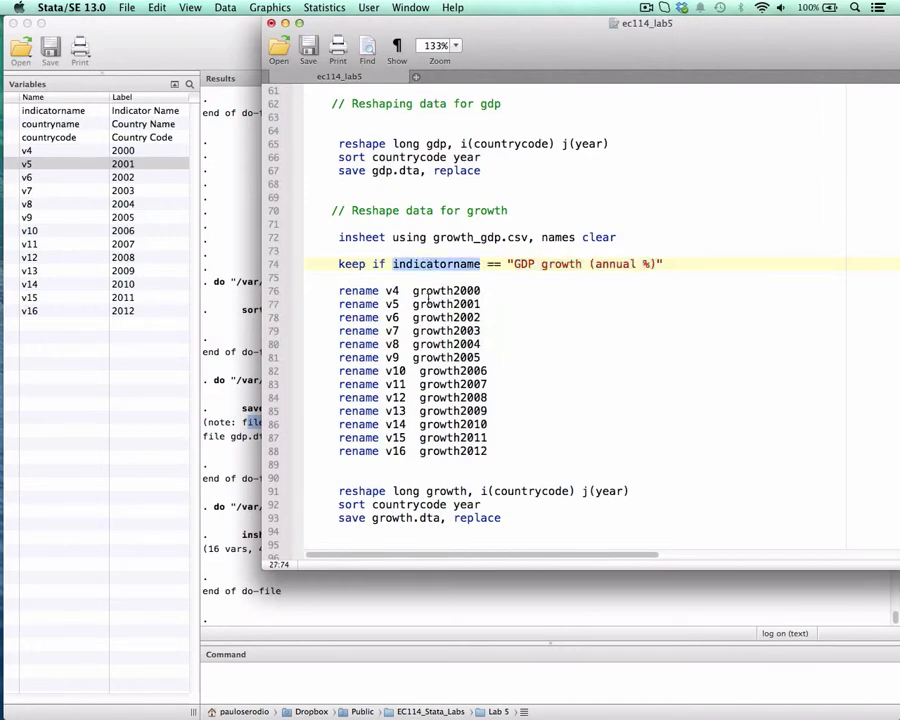
- Insert the line tab indicatorname above the keep command, run it, and check how the GDP growth indicator is spelled in the results
click(378, 251)
key(Tab)
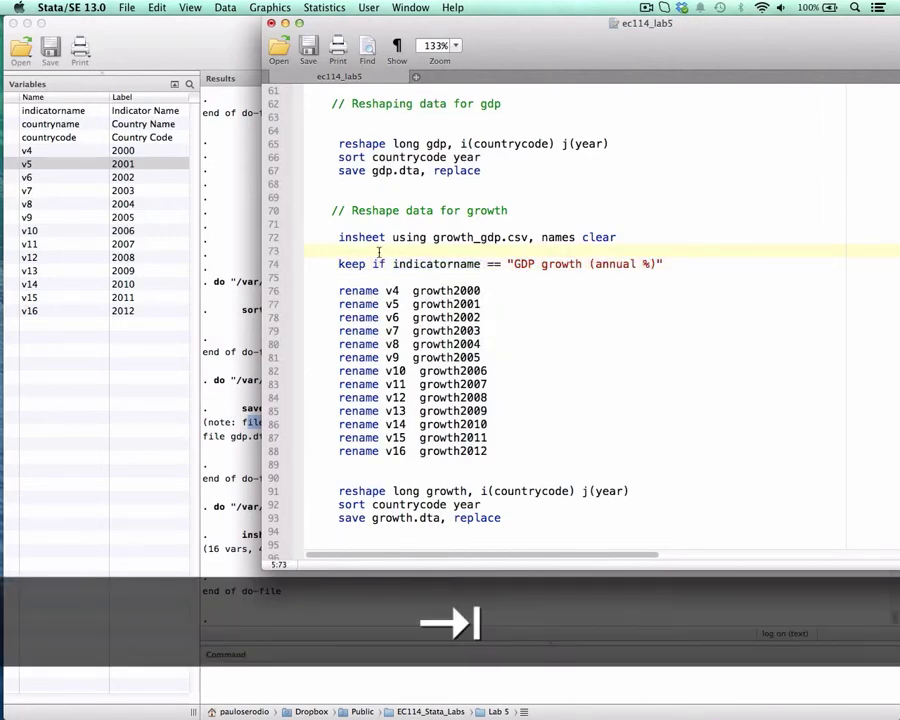
key(Return)
key(Tab)
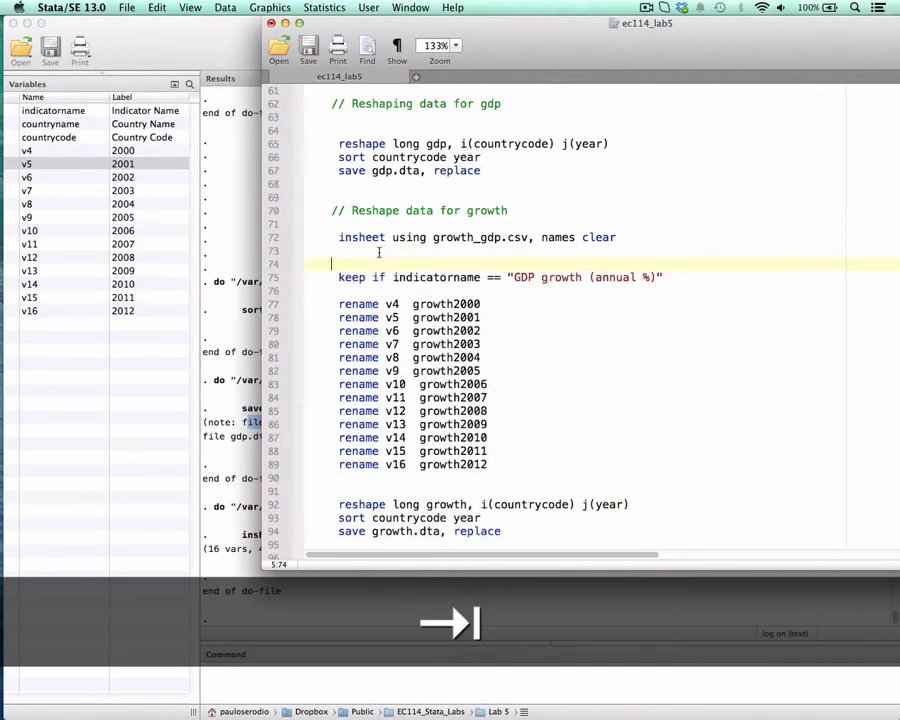
text(tab indicatorname)
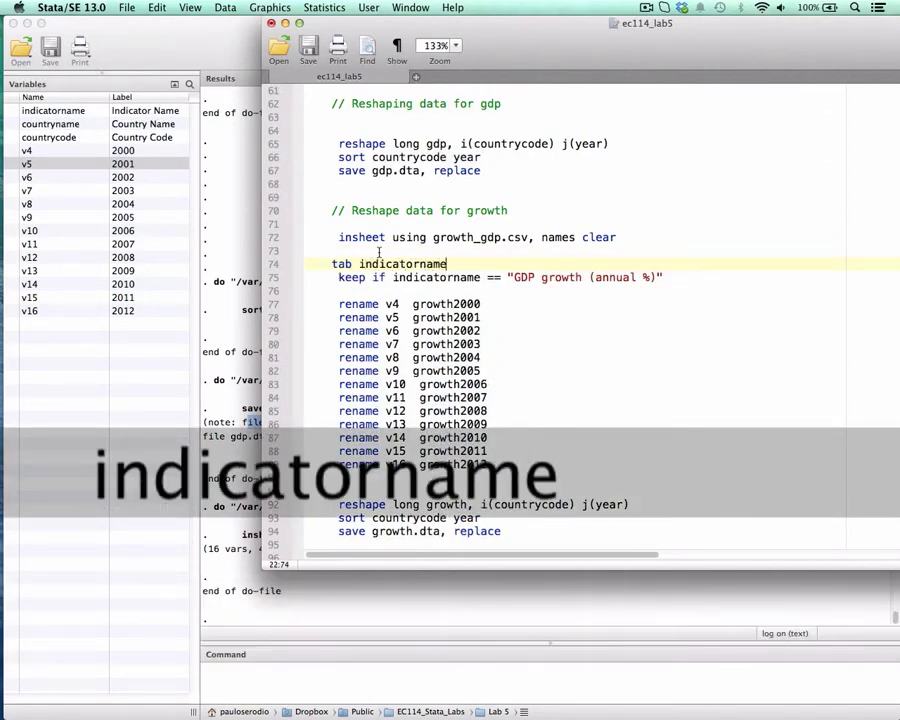
key(super+shift+Left)
key(super+shift+d)
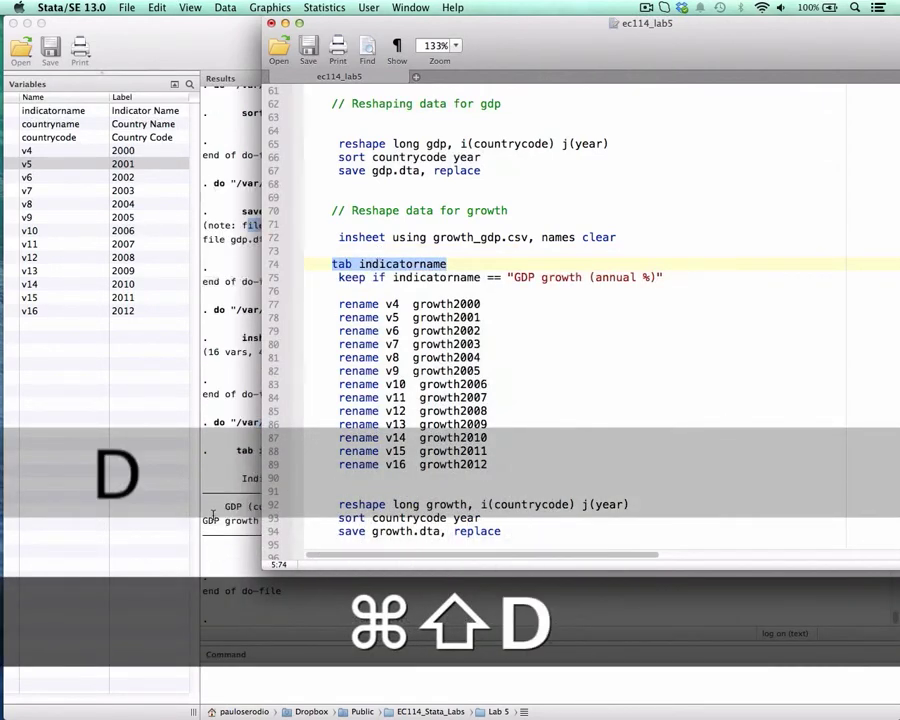
drag(205, 520, 320, 521)
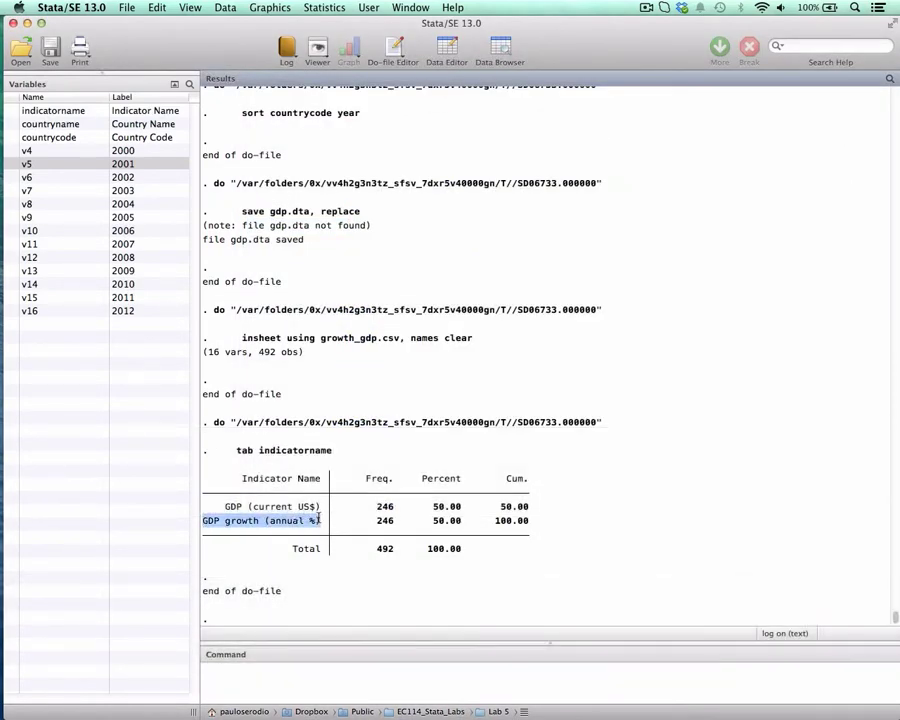
- Return to the ec114_lab5 do-file and delete the inserted tab indicatorname line
key(ctrl+Up)
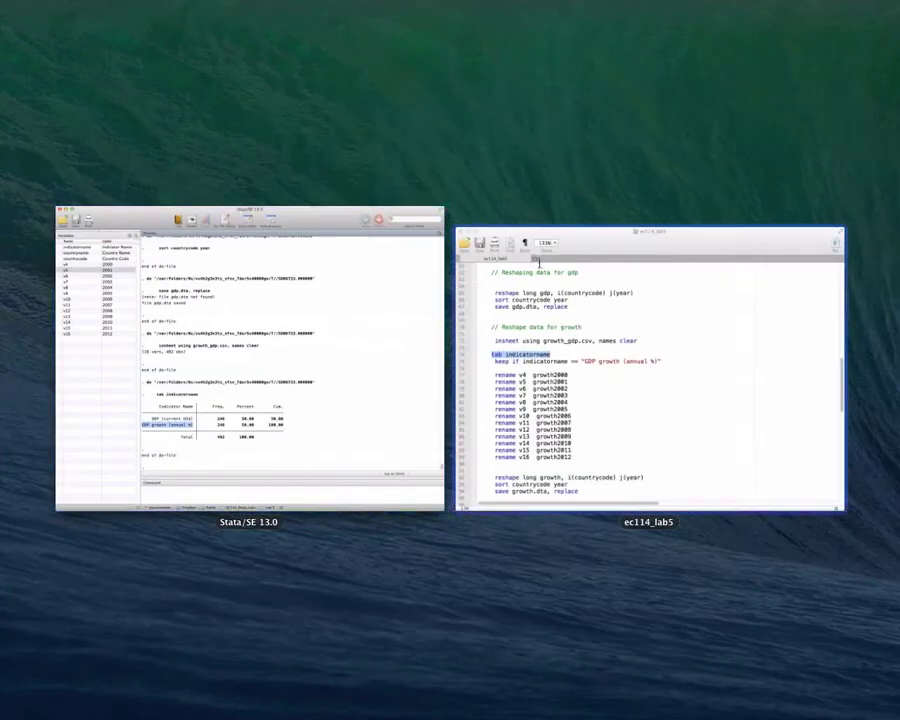
click(538, 257)
key(BackSpace)
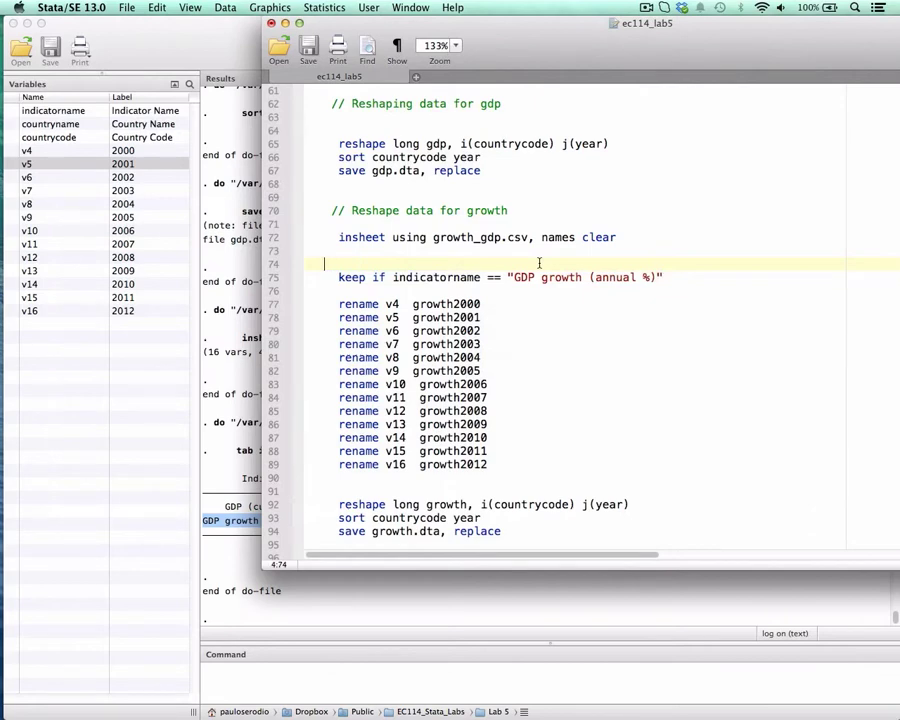
key(BackSpace)
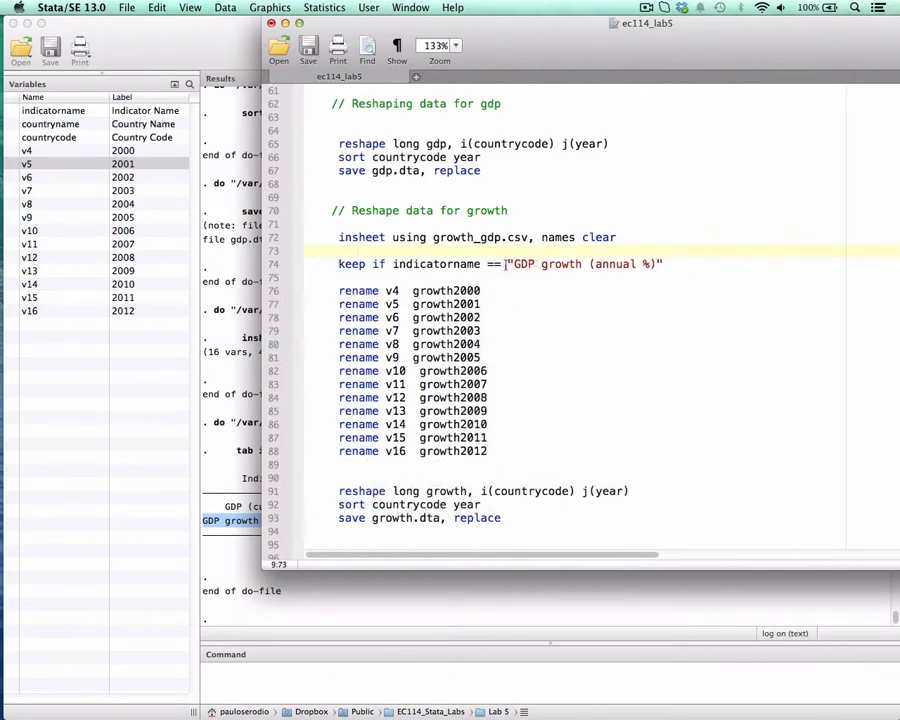
- Run the rename lines from v4 growth2000 through v16 growth2012, followed by the line keep if indicatorname == "GDP growth (annual %)"
scroll(377, 258, down, 3)
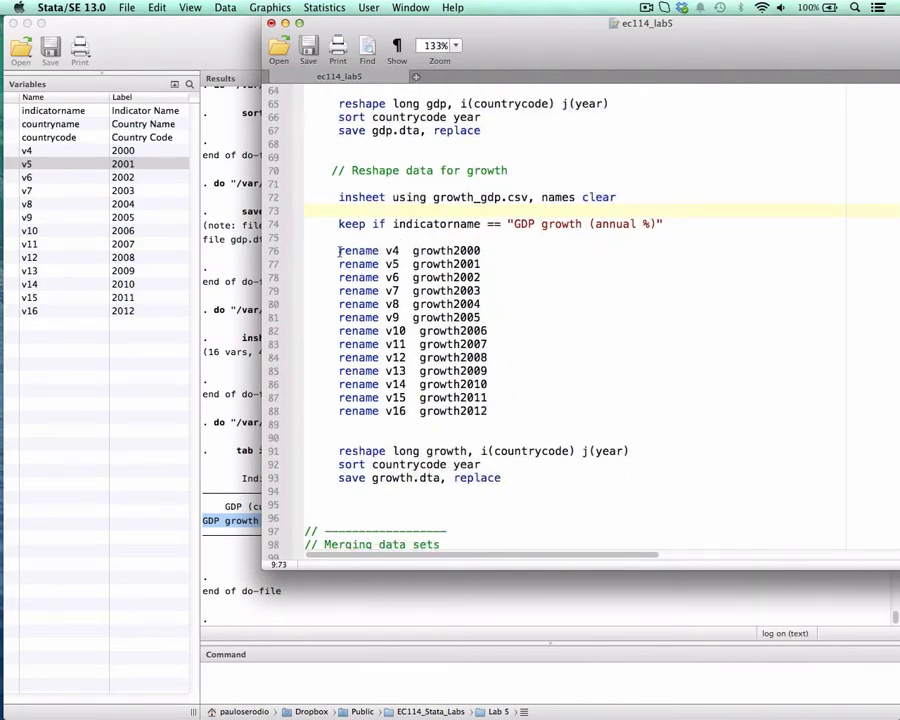
drag(339, 252, 412, 252)
double_click(413, 252)
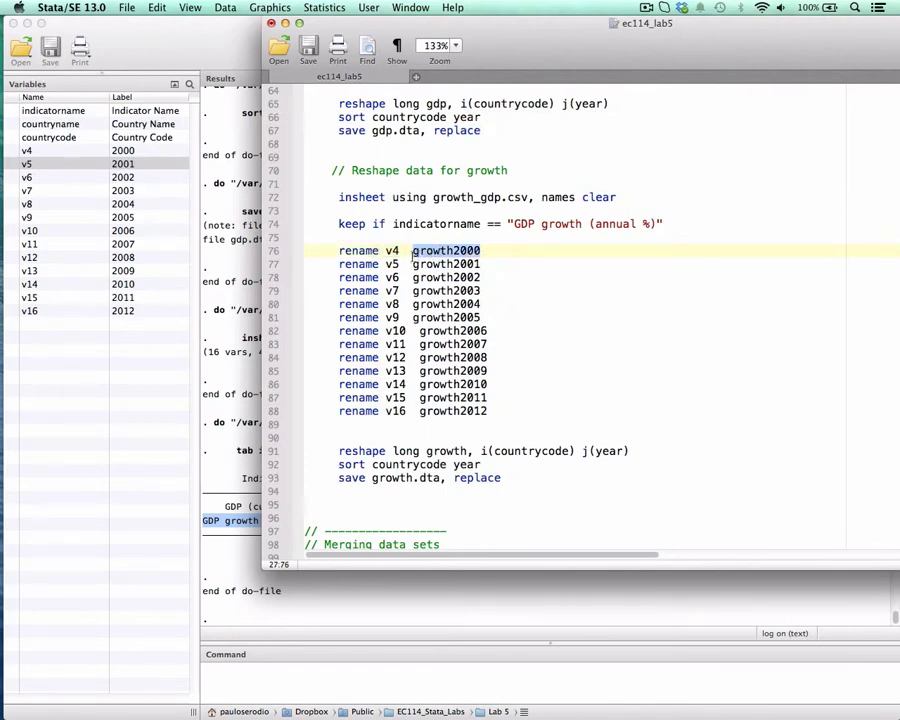
drag(339, 251, 487, 414)
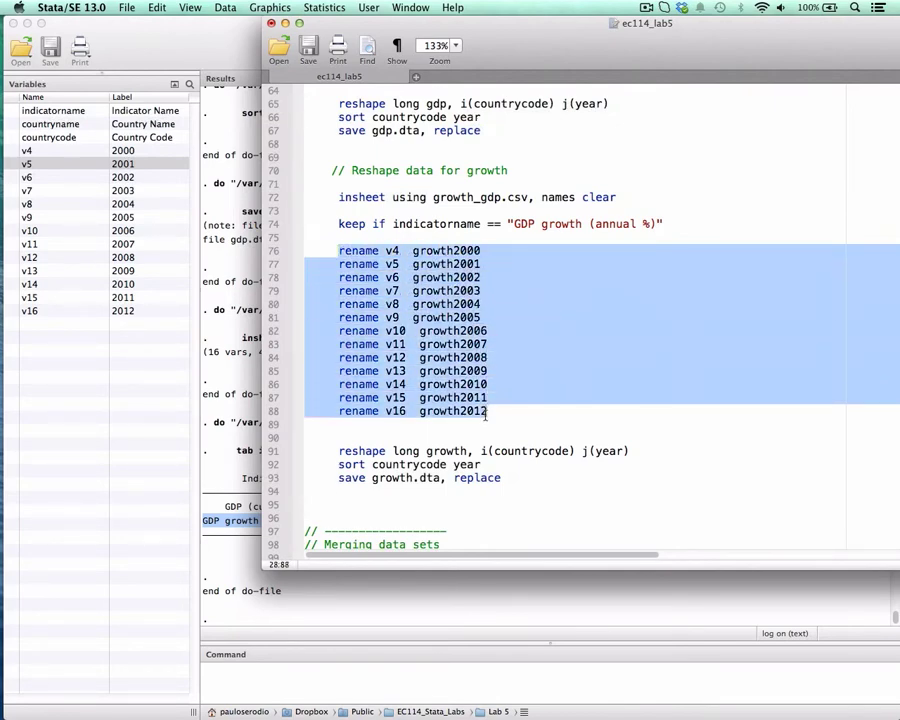
key(super+shift+d)
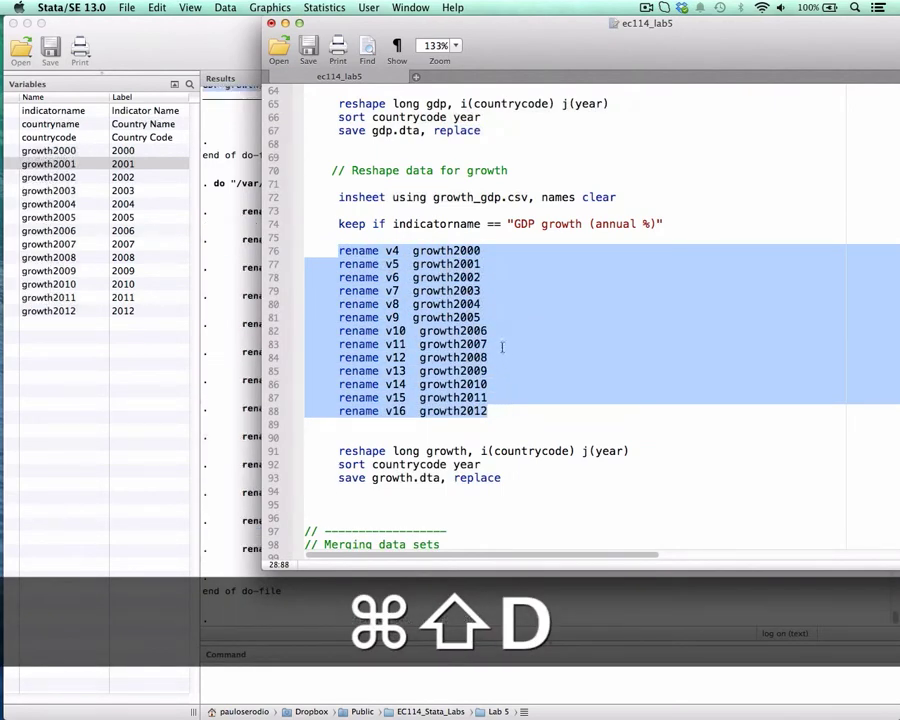
drag(349, 224, 541, 224)
key(super+shift+d)
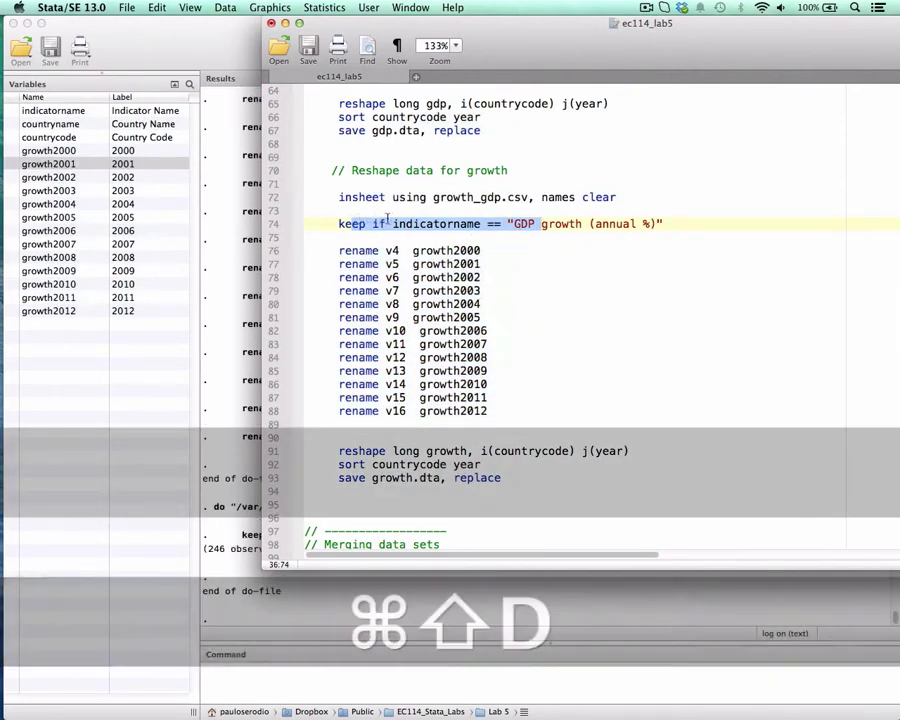
- Compare the growth reshape command with the gdp one and run reshape long growth, i(countrycode) j(year)
drag(440, 30, 410, 30)
scroll(481, 198, down, 5)
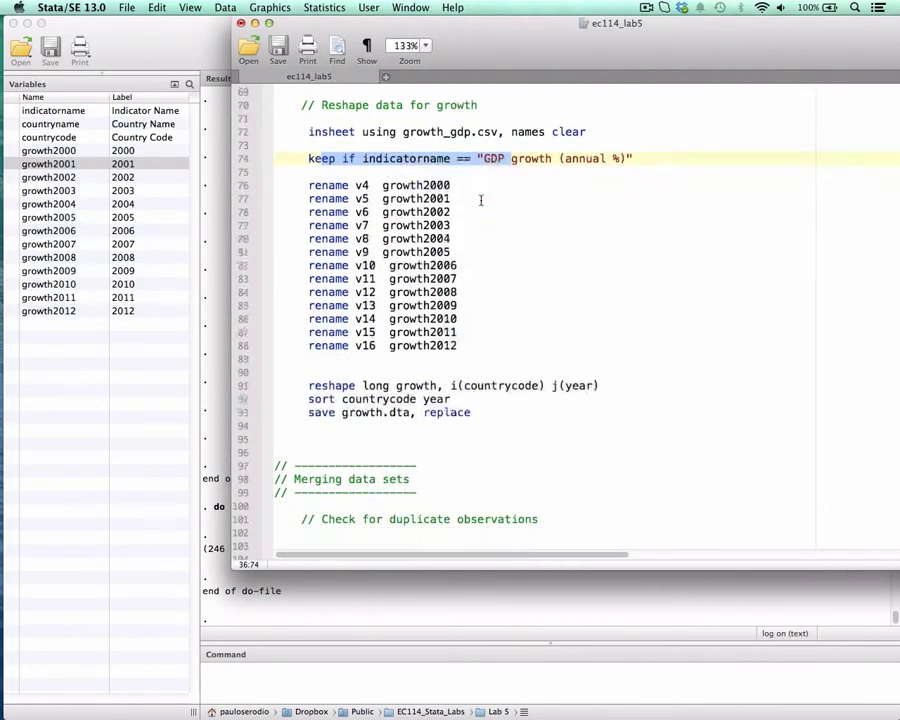
drag(309, 357, 392, 357)
double_click(413, 357)
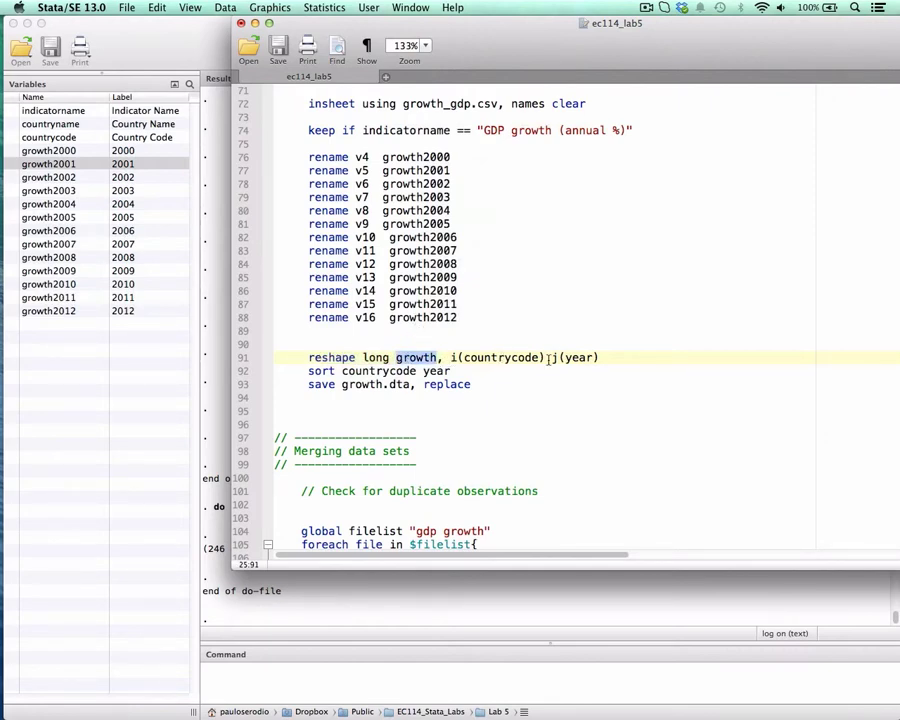
scroll(520, 302, up, 5)
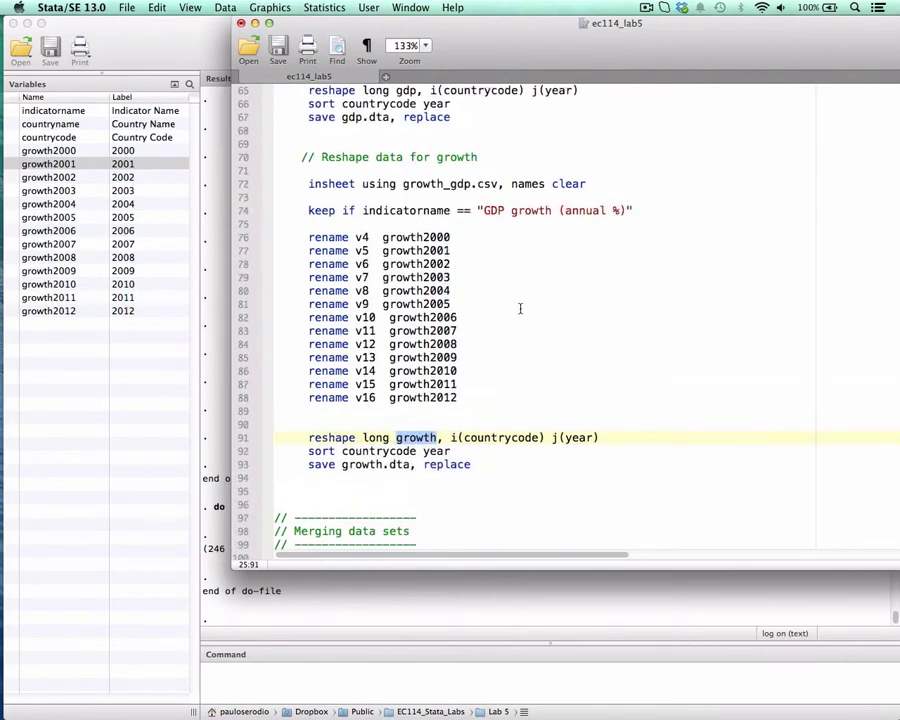
scroll(336, 116, up, 4)
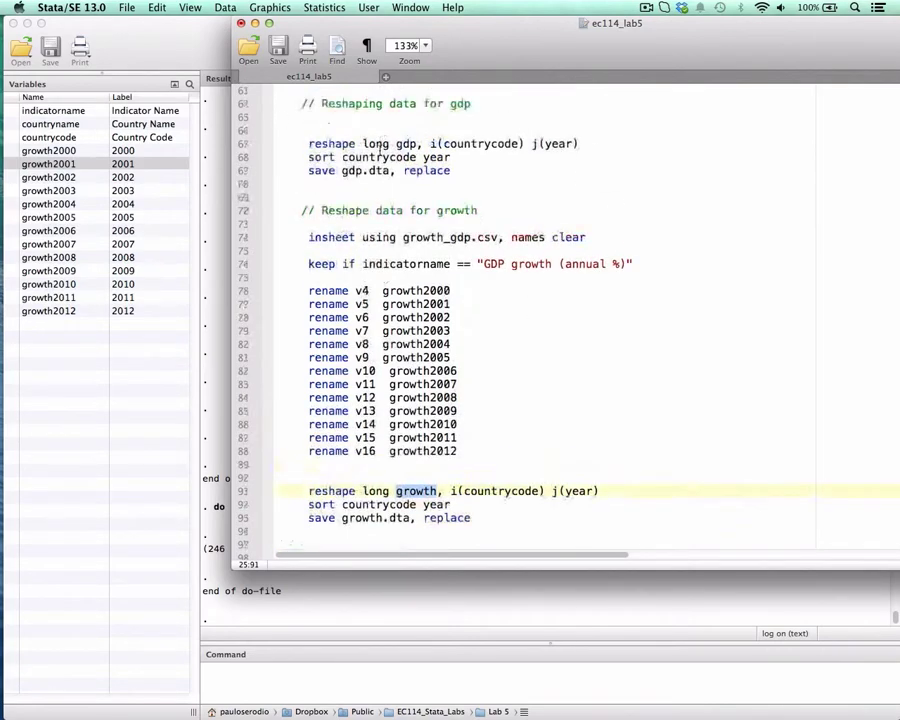
scroll(432, 224, down, 5)
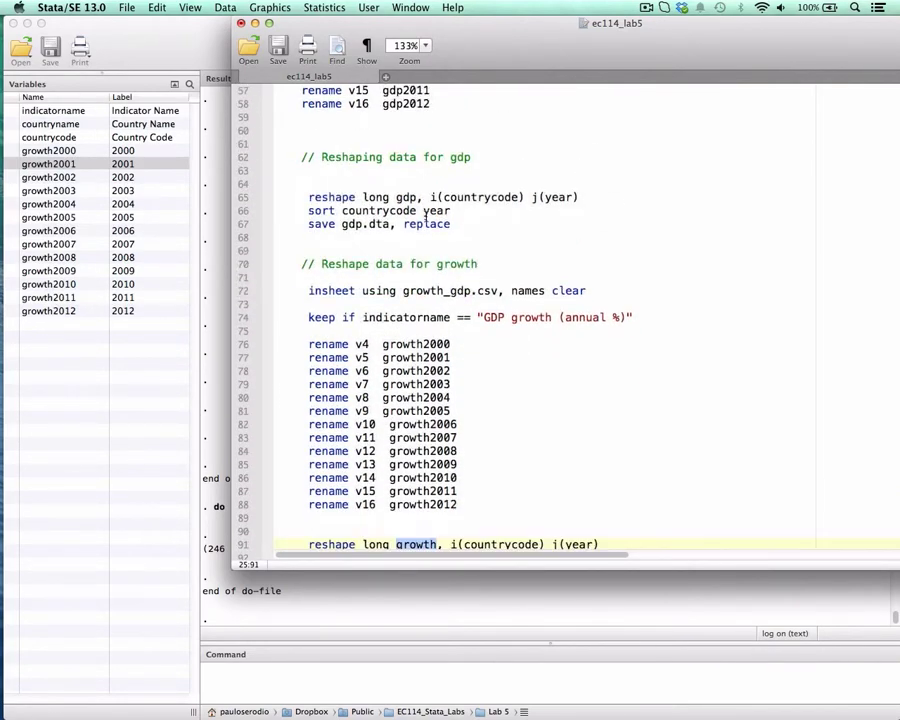
scroll(426, 216, down, 3)
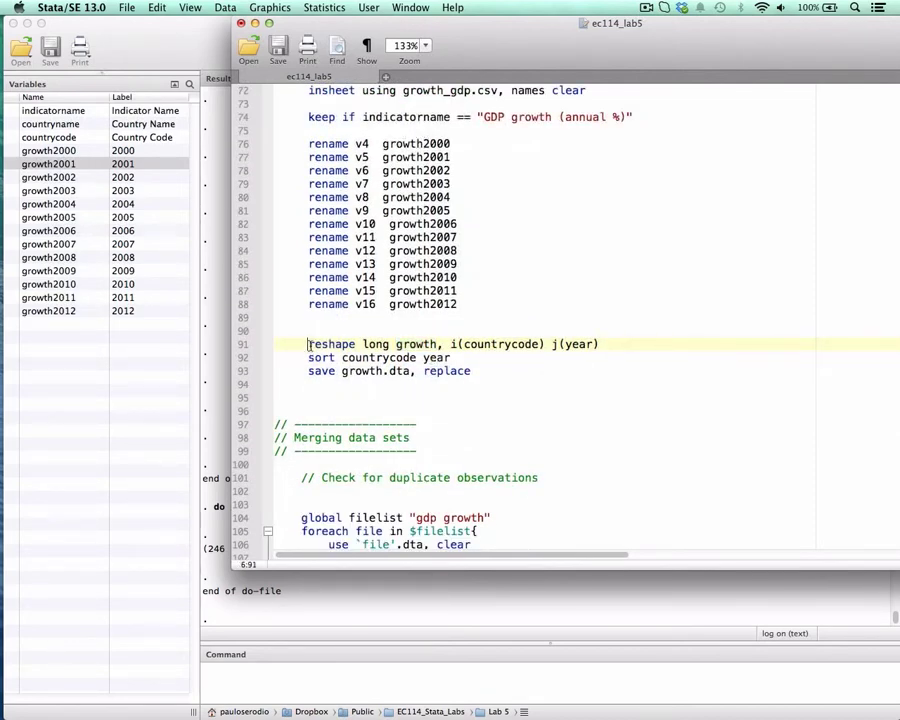
drag(310, 343, 606, 343)
key(super+shift+d)
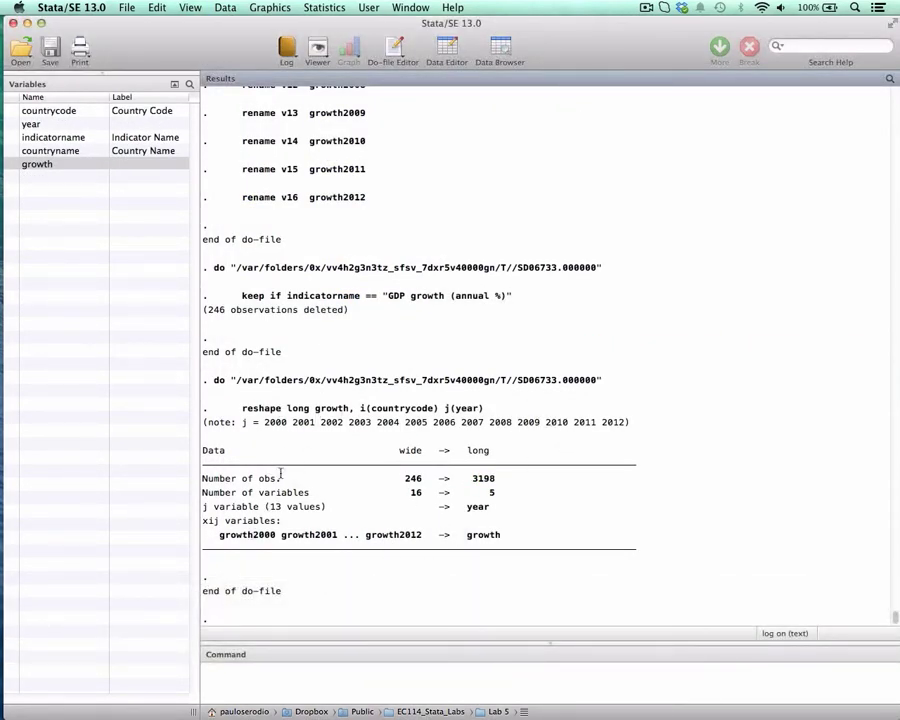
- Return to the do-file and run the lines sort countrycode year and save growth.dta, replace
key(ctrl+Down)
click(512, 318)
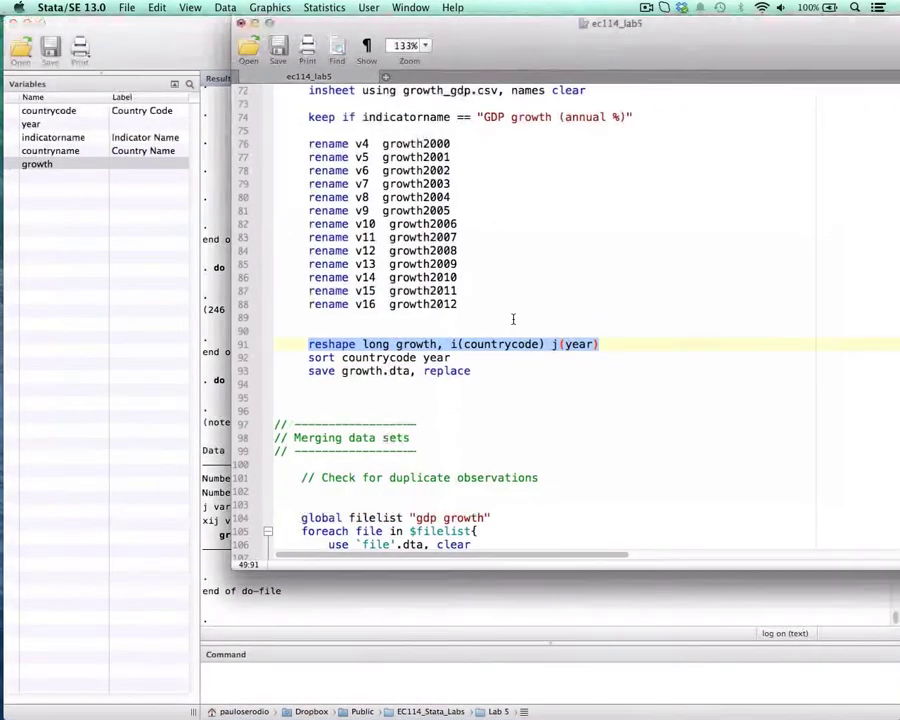
drag(308, 357, 475, 357)
key(super+shift+d)
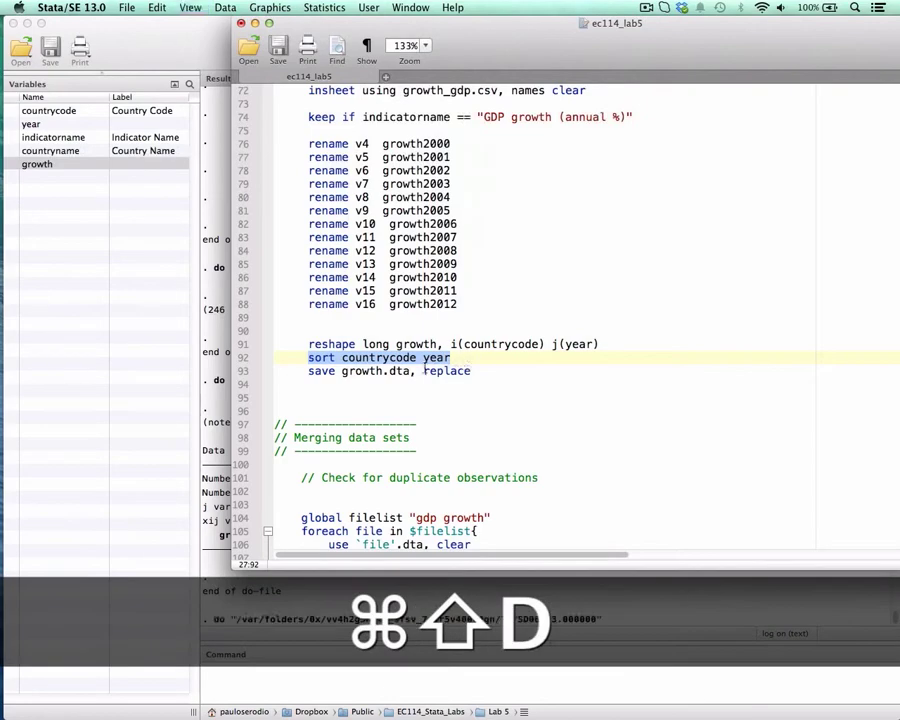
drag(310, 372, 475, 369)
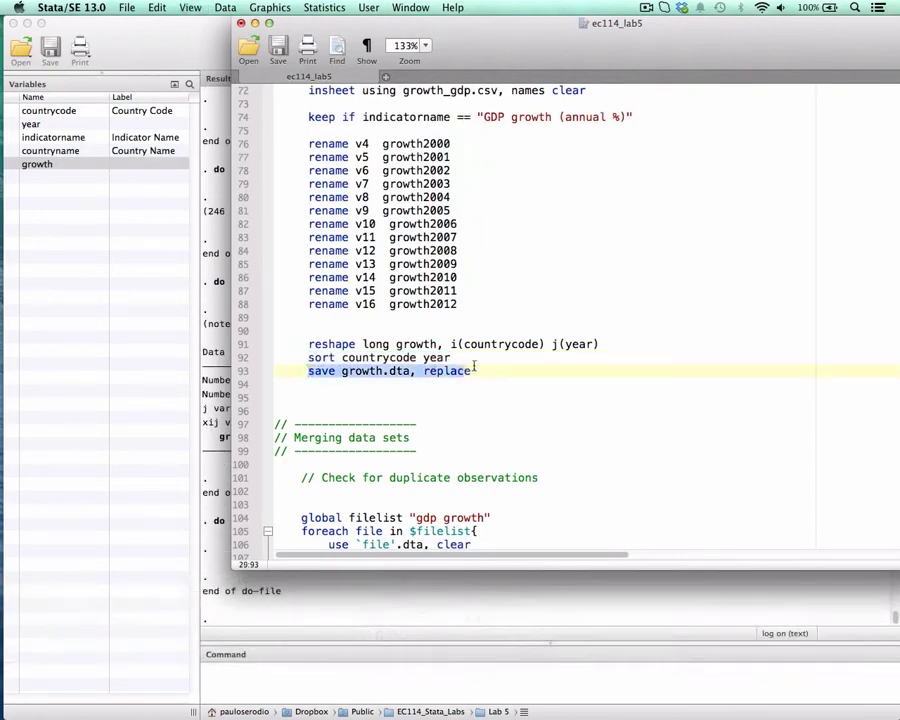
key(super+shift+d)
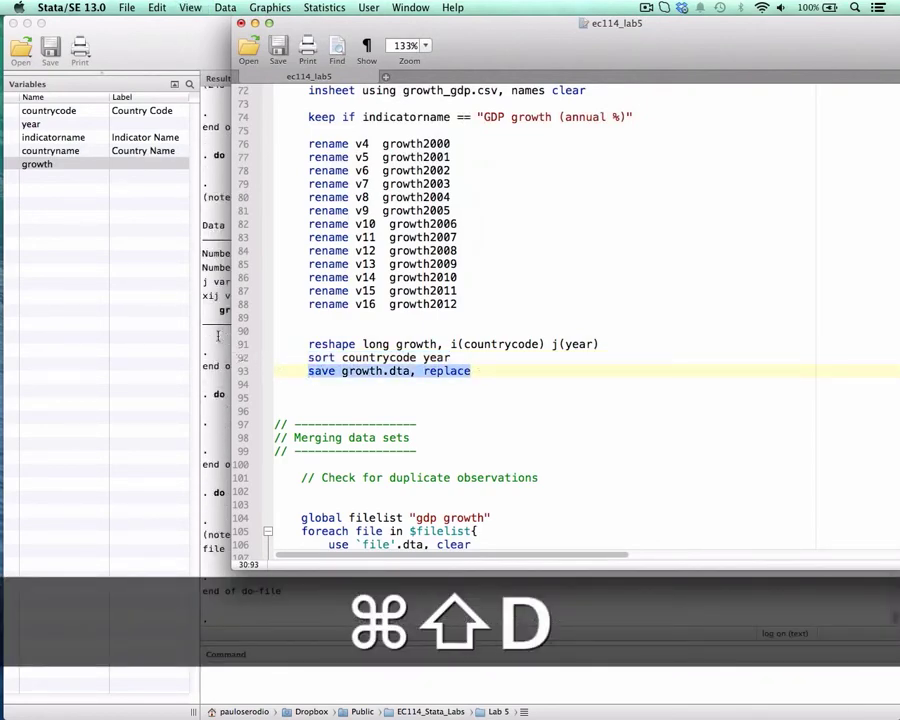
- Open the reshaped growth data in the data browser and examine the growth column
click(219, 336)
click(500, 47)
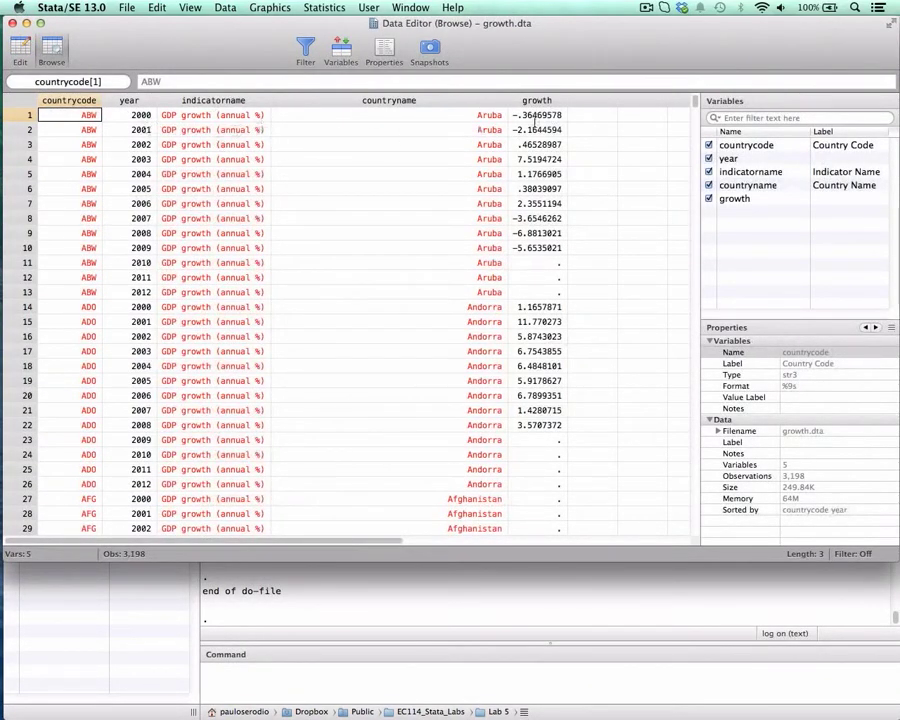
click(531, 100)
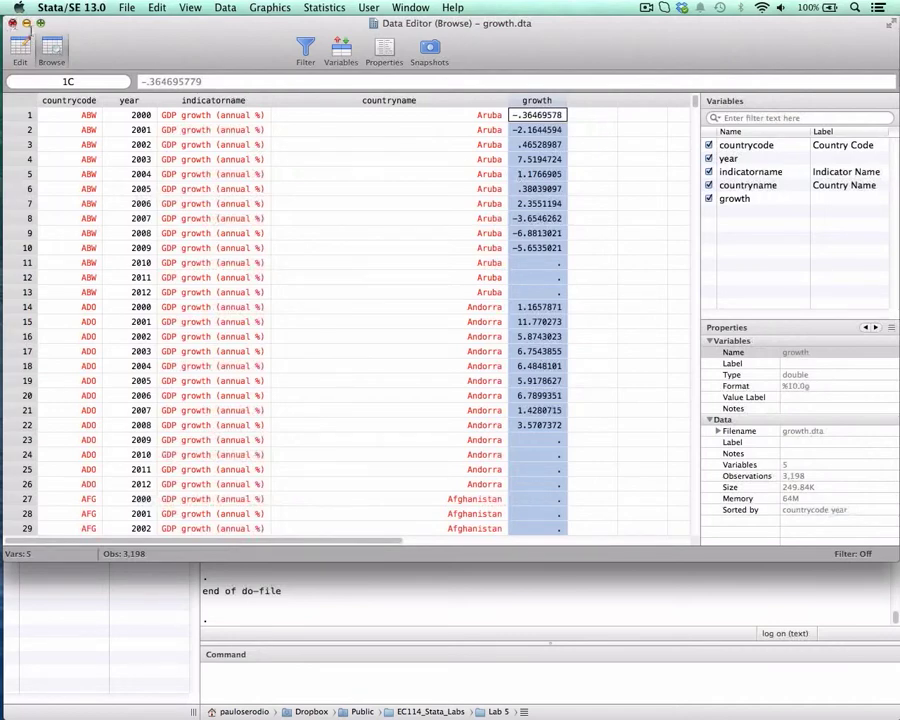
- Examine the countrycode and year columns together as the pair of variables that identifies each observation
click(342, 103)
click(245, 113)
click(150, 110)
click(90, 101)
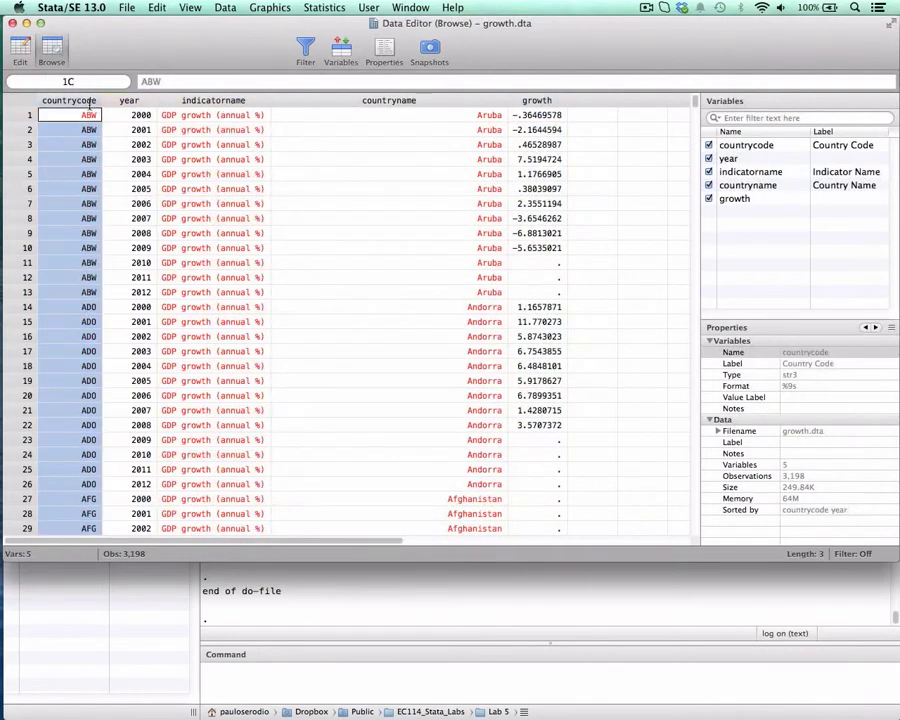
click(122, 101)
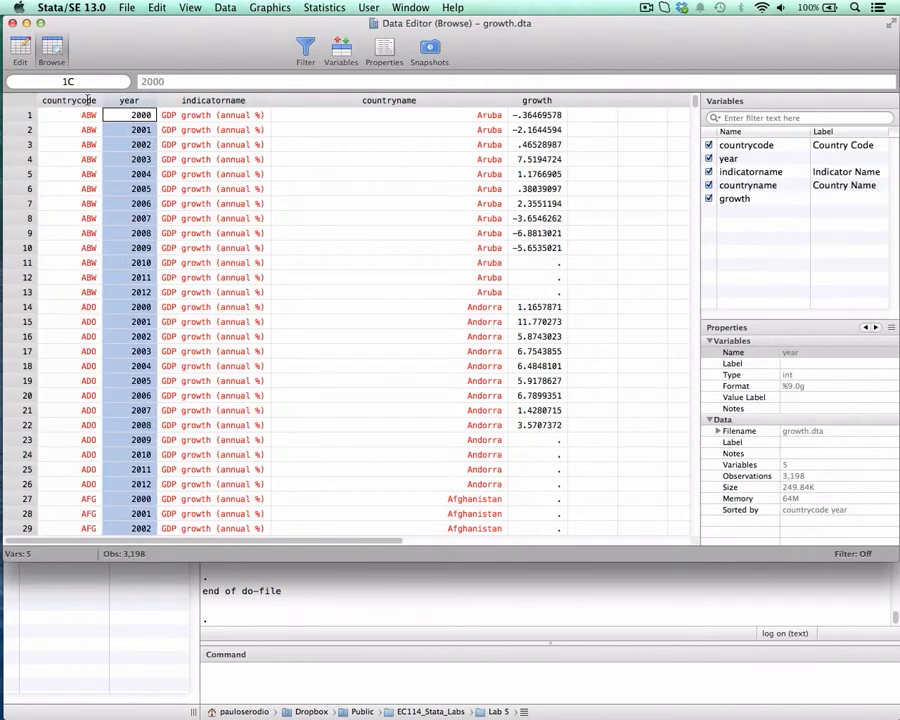
click(80, 101)
click(122, 101)
click(80, 101)
drag(78, 101, 108, 101)
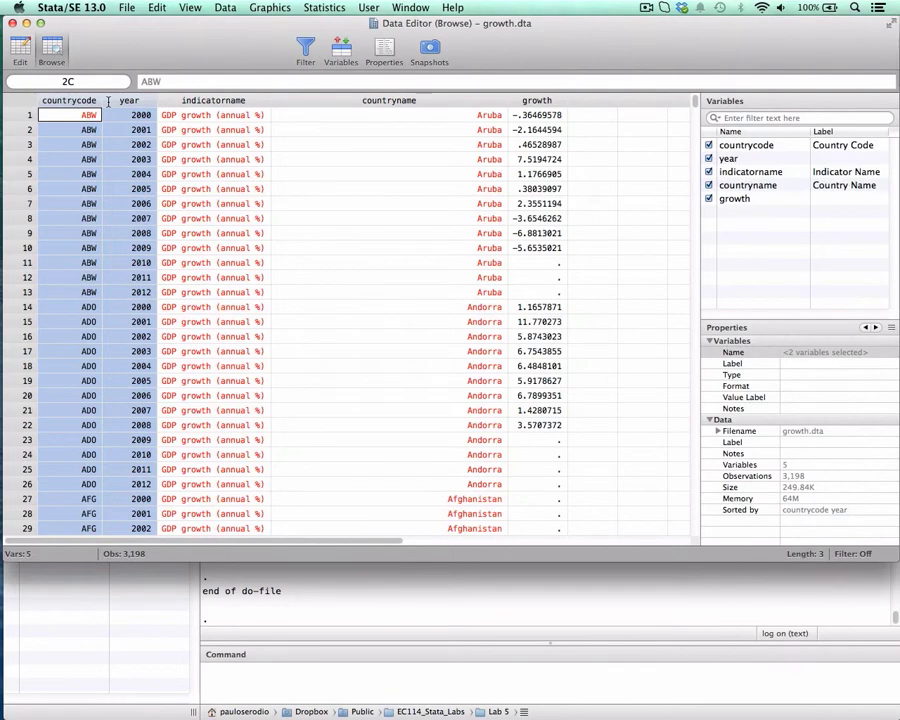
- Close the data browser and go to the Merging data sets section of the ec114_lab5 do-file
click(11, 22)
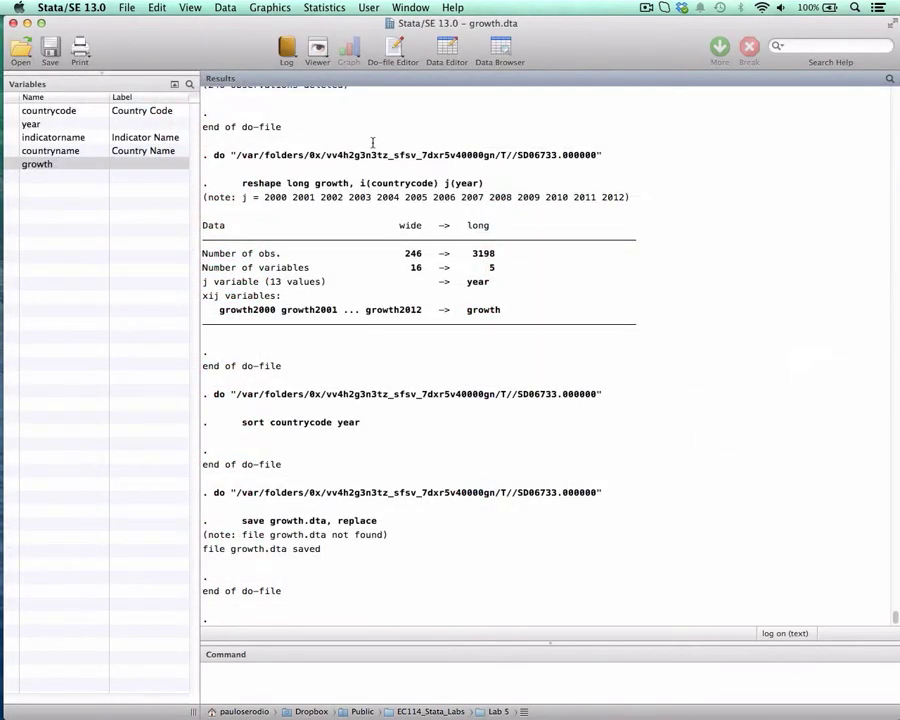
key(ctrl+Down)
click(572, 302)
scroll(572, 302, down, 2)
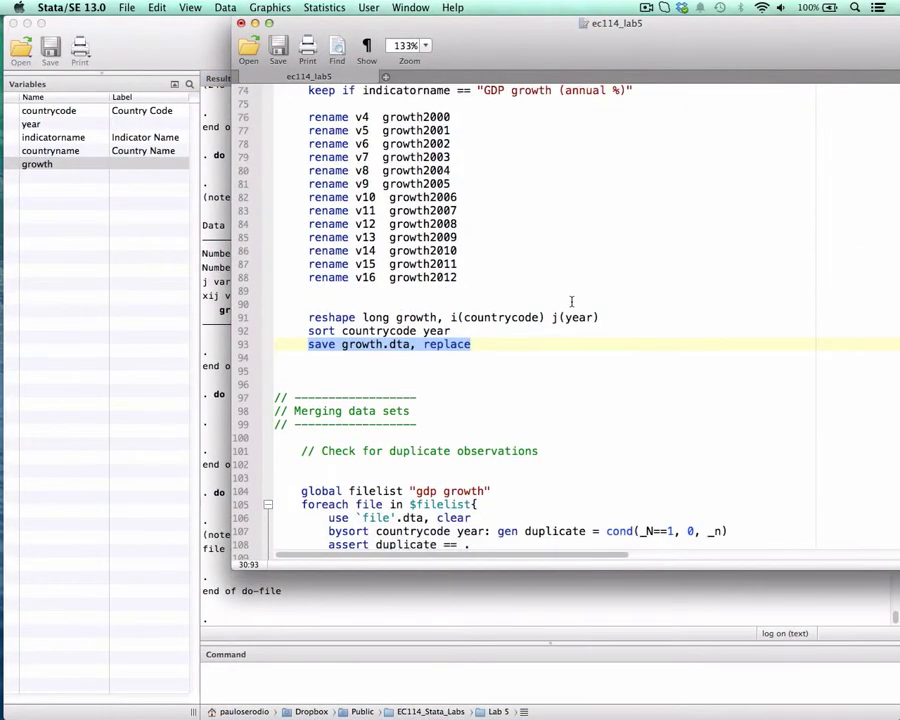
- Open the growth data in the data browser and examine the first observation's countrycode and year pair
scroll(572, 302, down, 5)
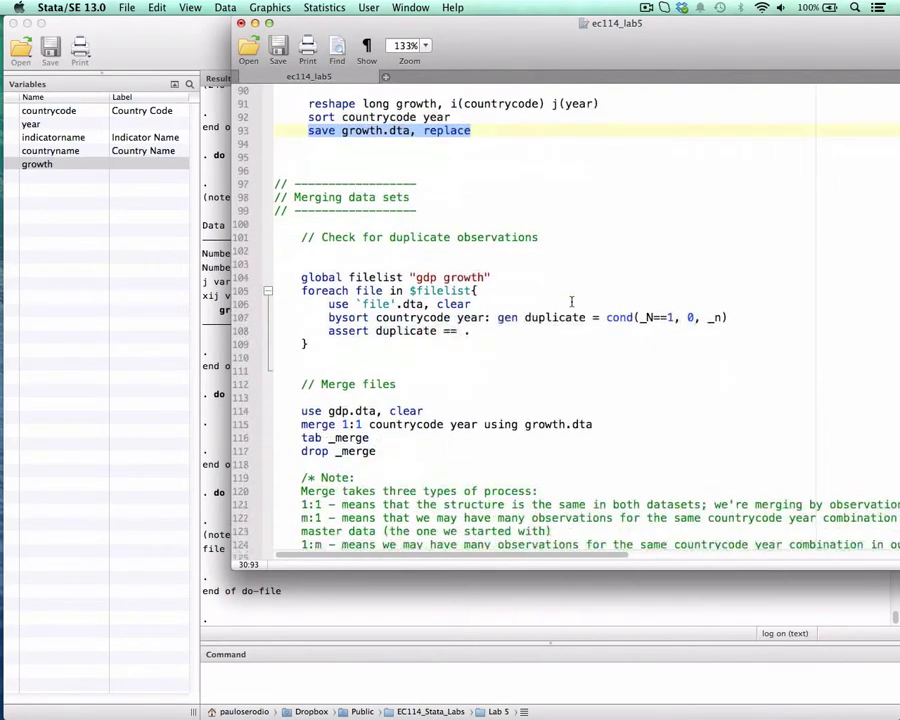
scroll(572, 302, down, 2)
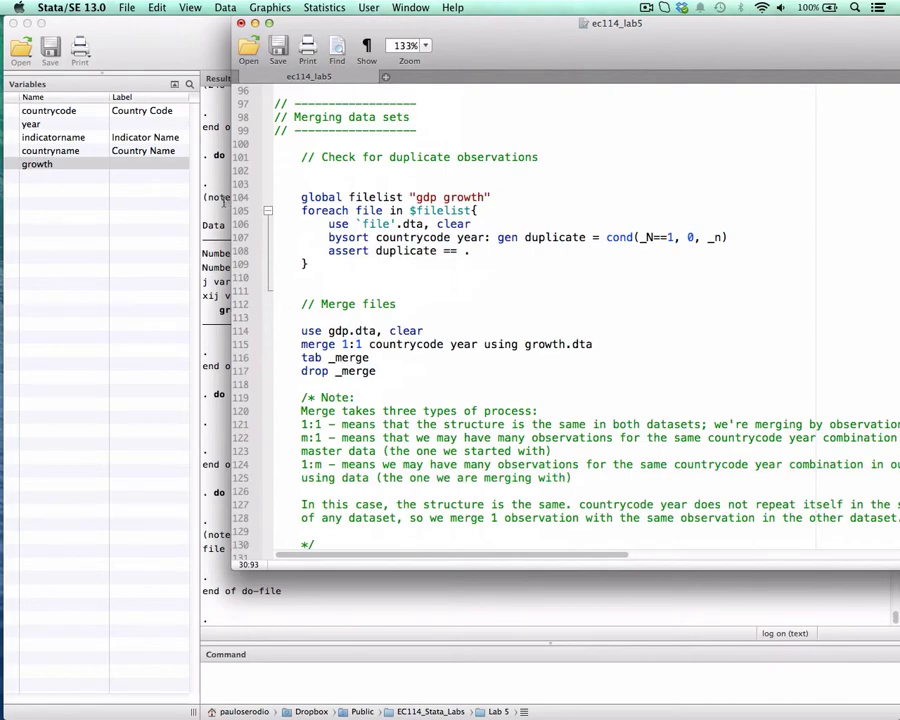
click(224, 202)
click(500, 47)
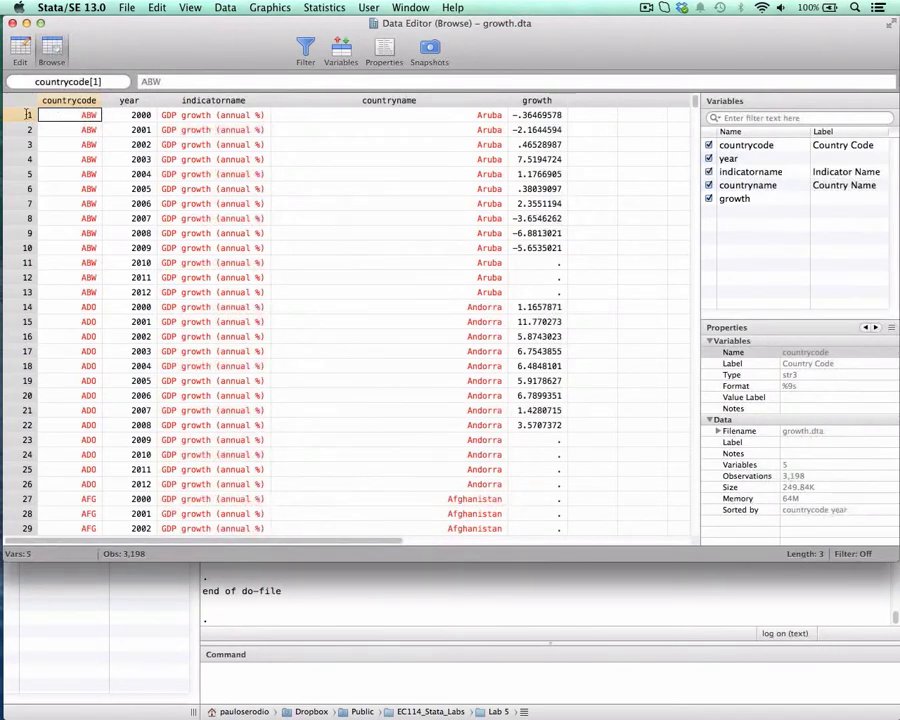
click(27, 116)
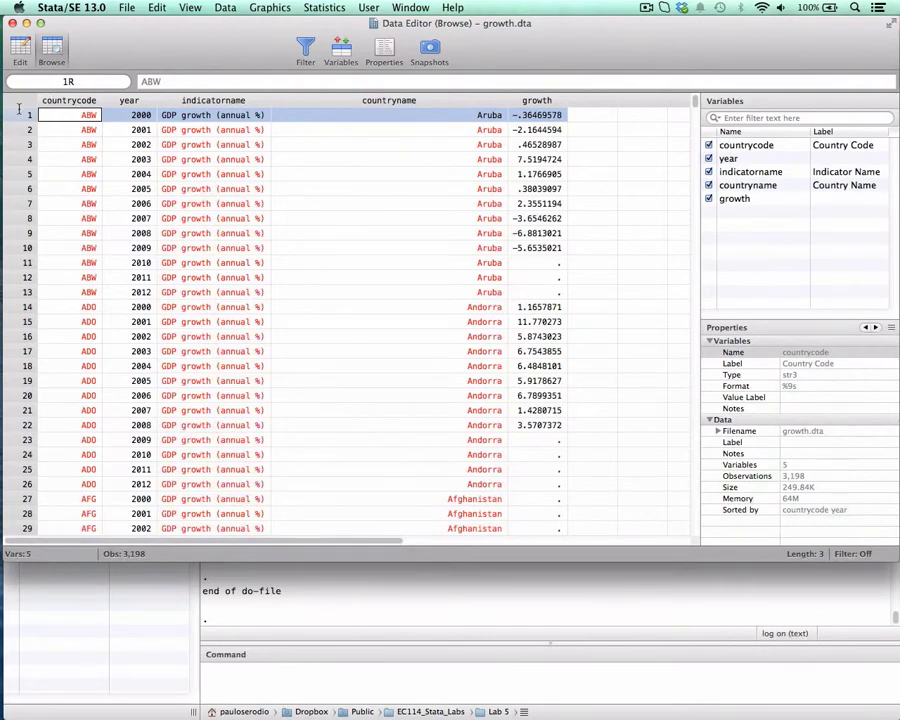
click(133, 115)
click(90, 115)
drag(90, 115, 133, 115)
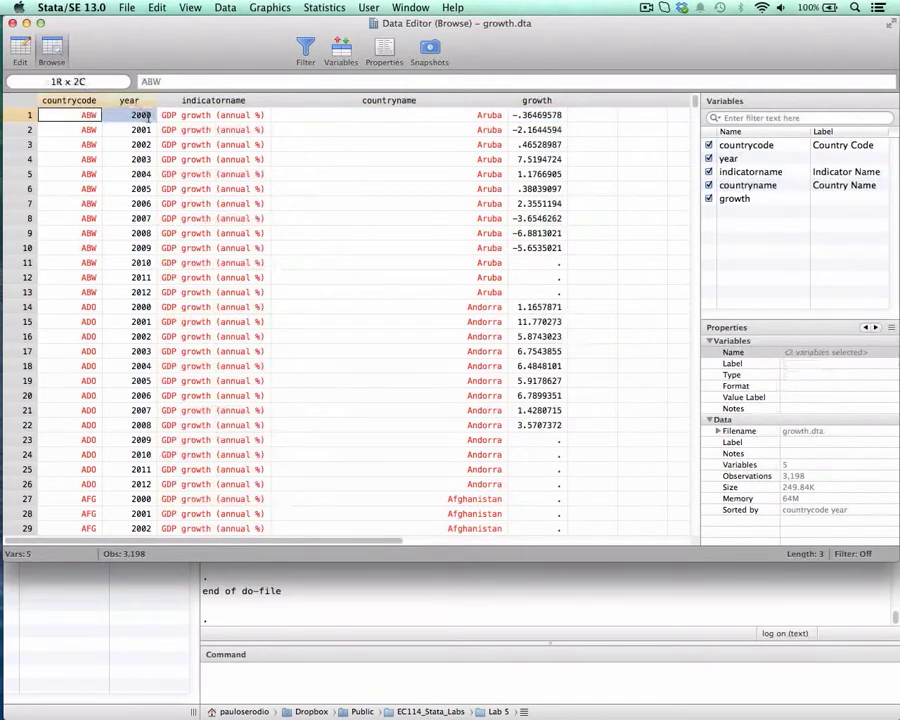
click(592, 115)
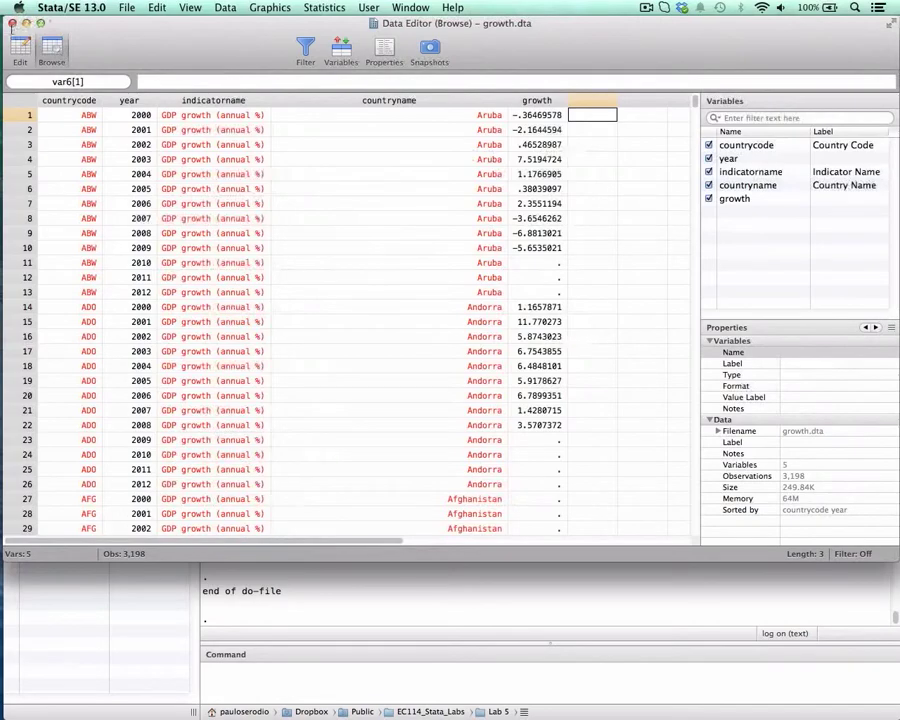
- Close the data browser and review the Check for duplicate observations block in the ec114_lab5 do-file
click(12, 22)
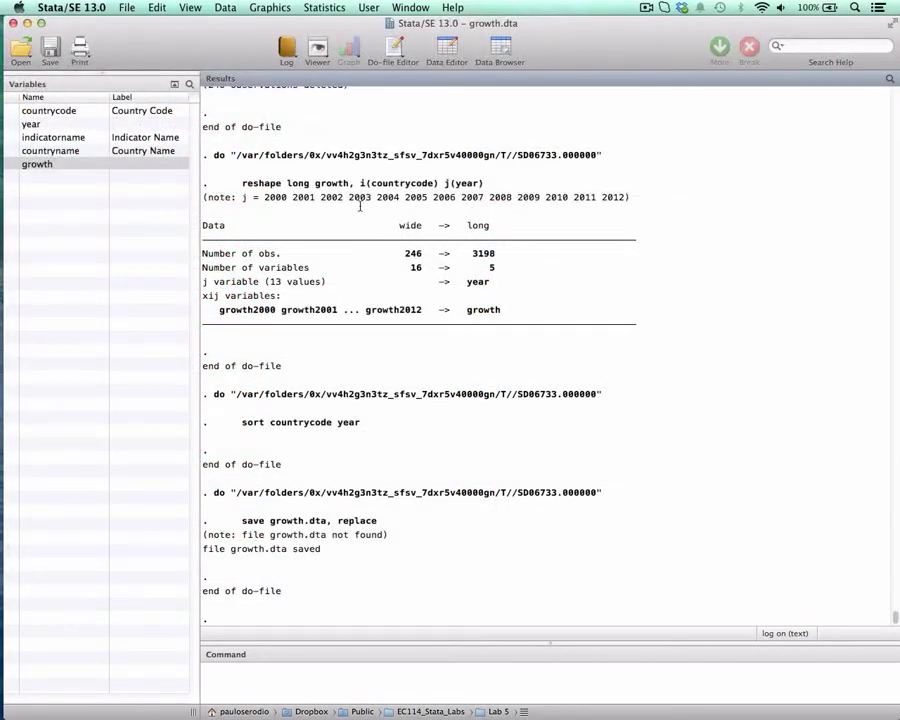
key(ctrl+Down)
click(691, 342)
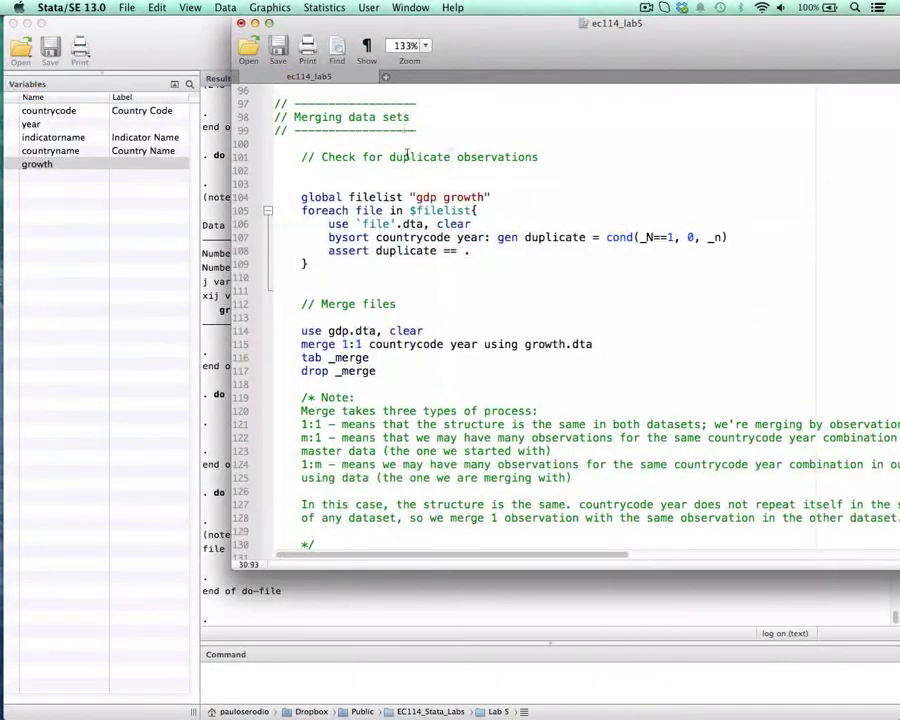
scroll(407, 153, down, 2)
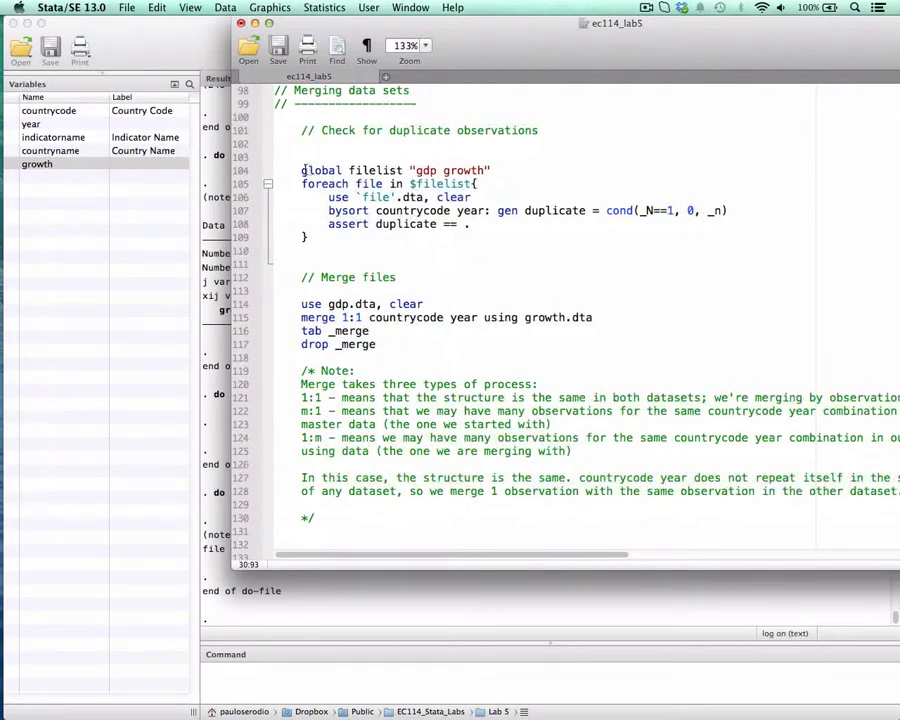
drag(302, 170, 347, 238)
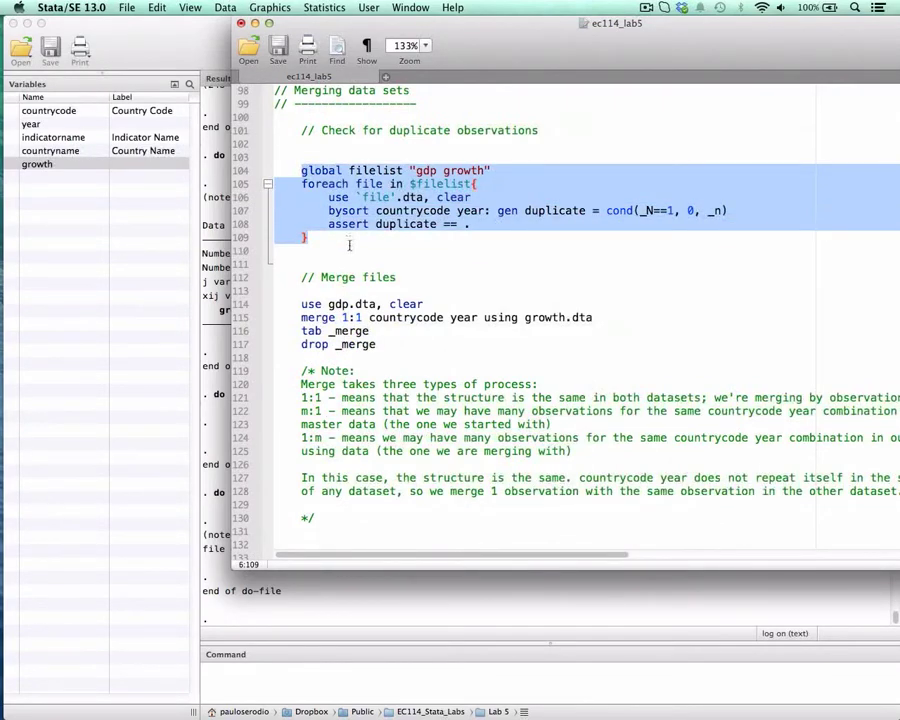
click(349, 245)
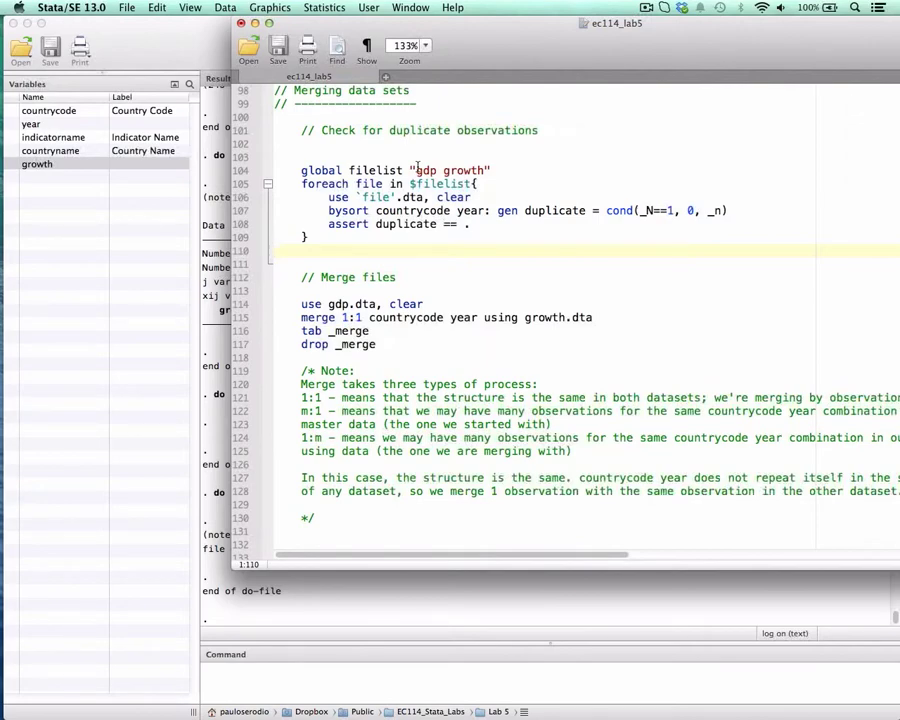
- Run the do-file line global filelist "gdp growth" and uncover the results behind the editor
click(484, 170)
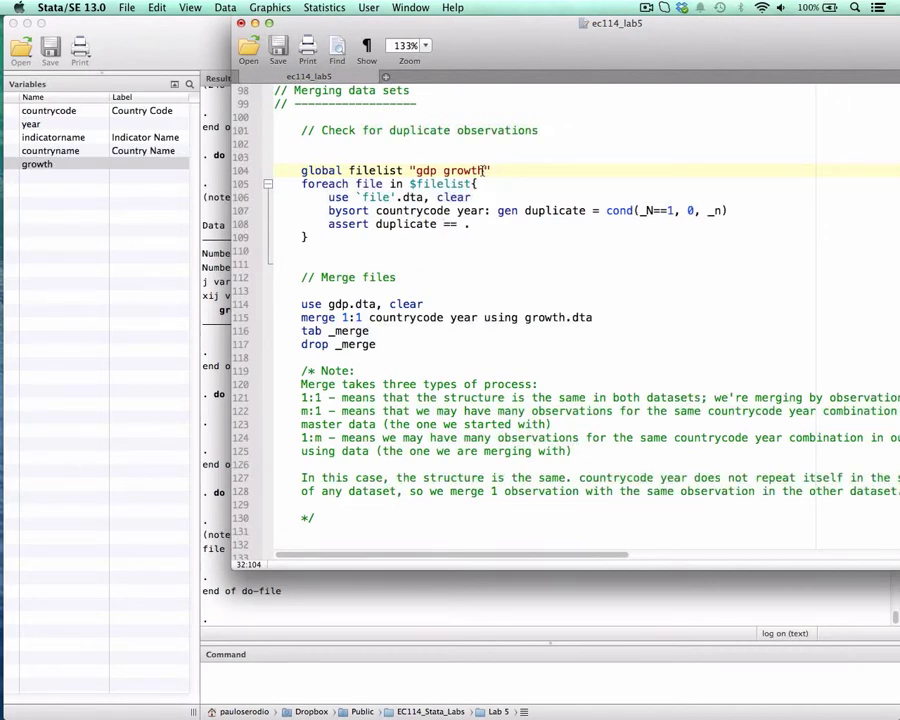
drag(302, 170, 503, 170)
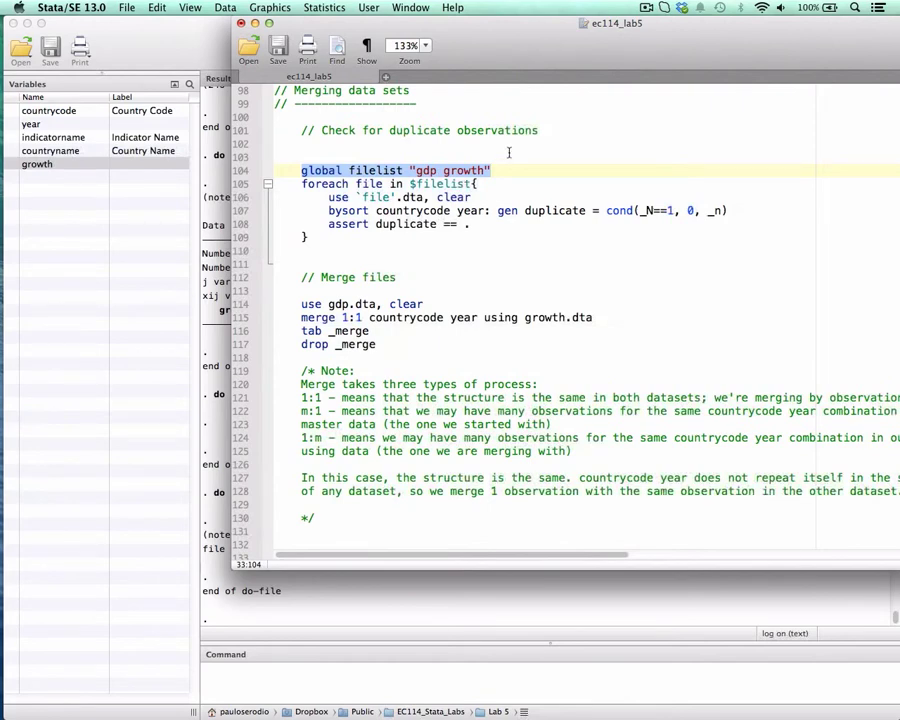
double_click(376, 170)
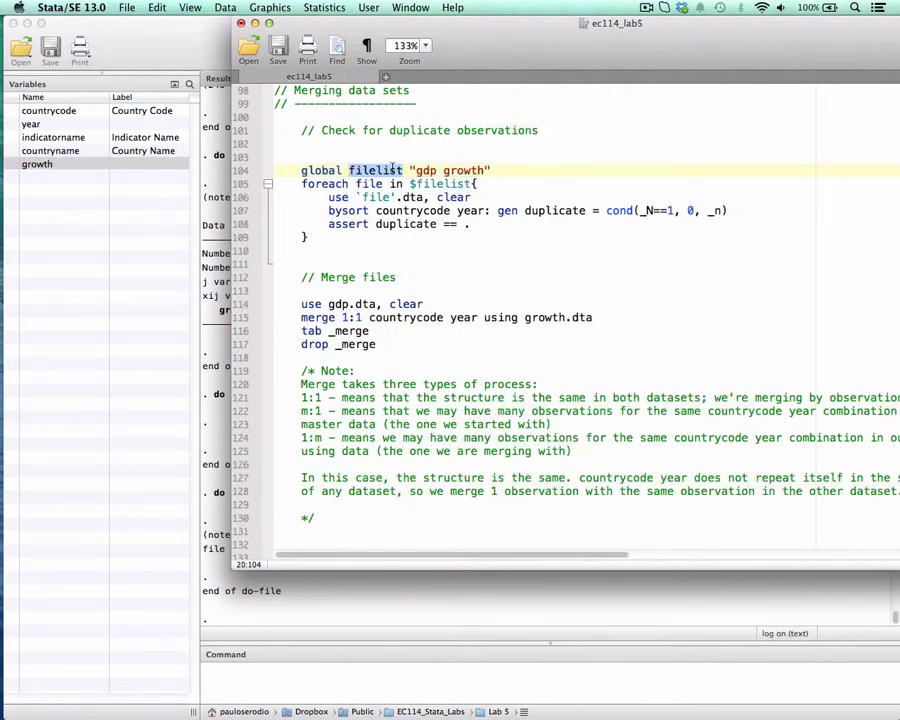
double_click(425, 171)
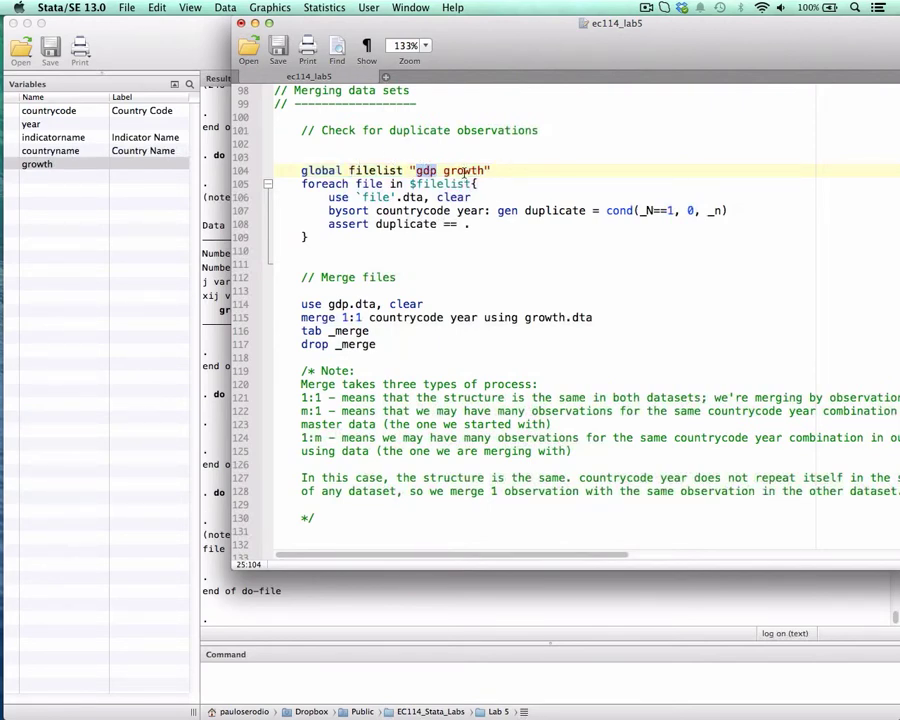
double_click(465, 172)
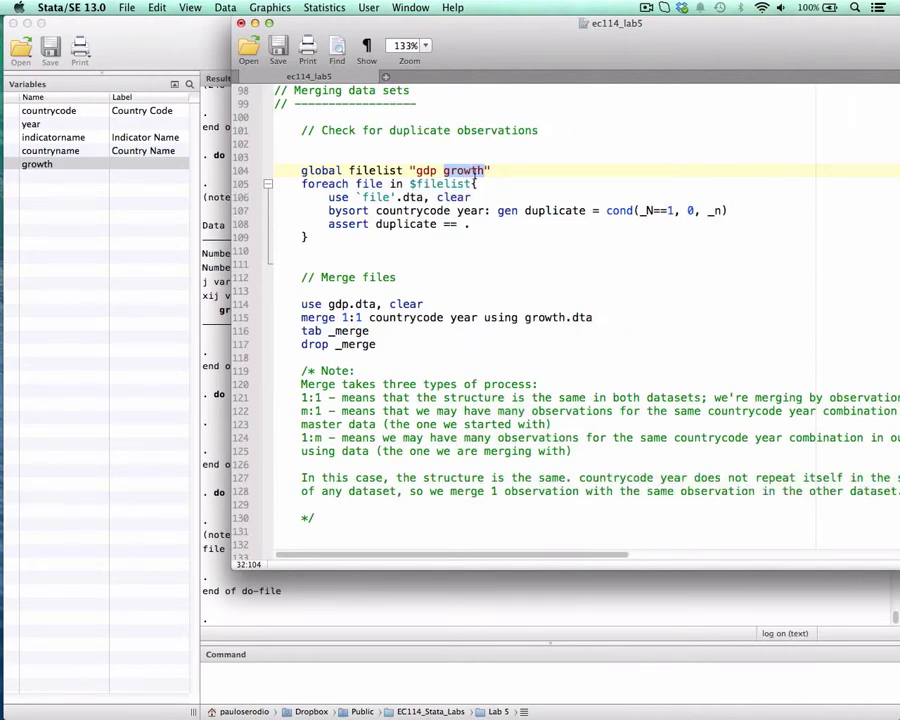
click(487, 171)
drag(302, 171, 495, 170)
key(super+shift+d)
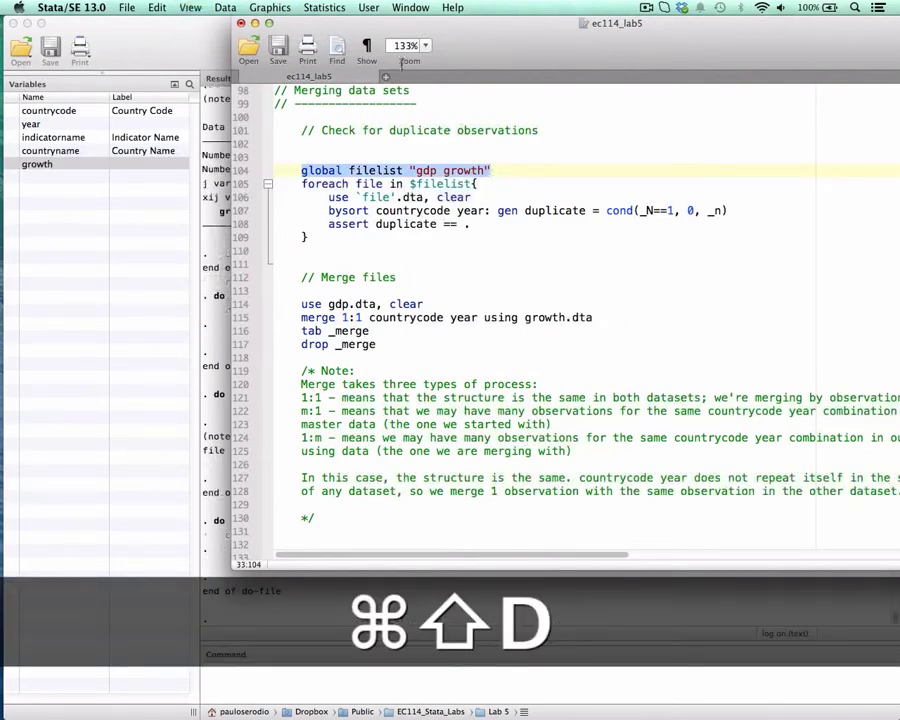
drag(385, 26, 564, 27)
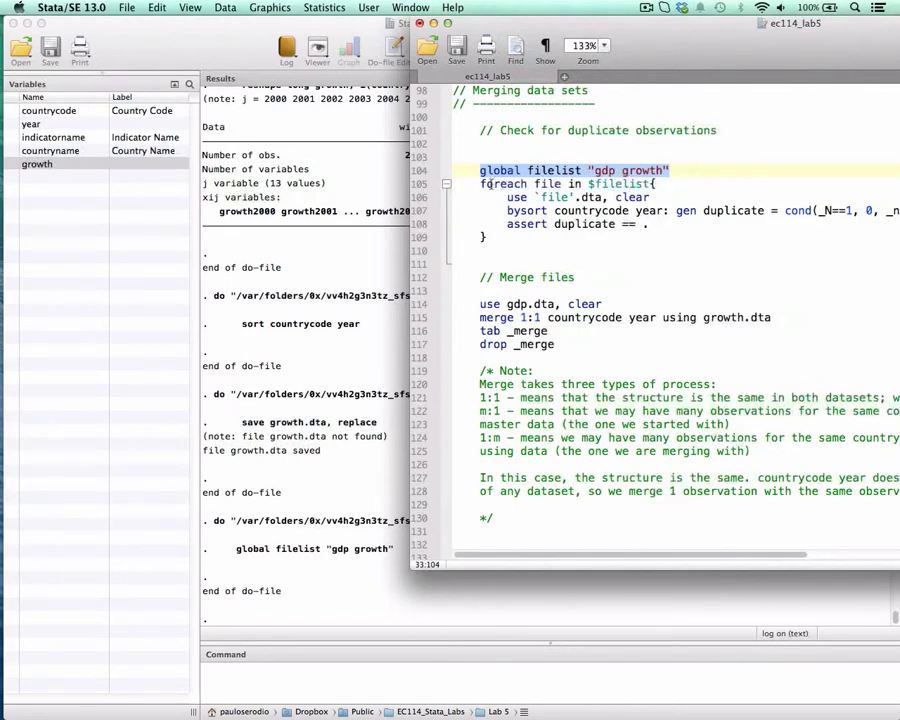
- Examine the loop header foreach file in $filelist, including the loop's body, the file macro and the global reference
drag(480, 184, 526, 184)
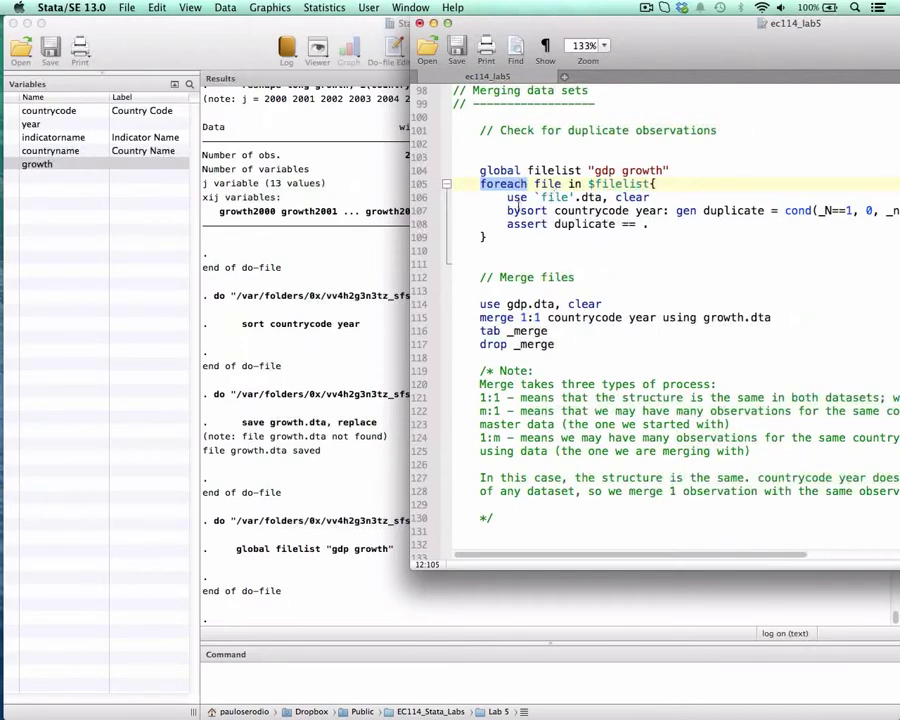
click(655, 184)
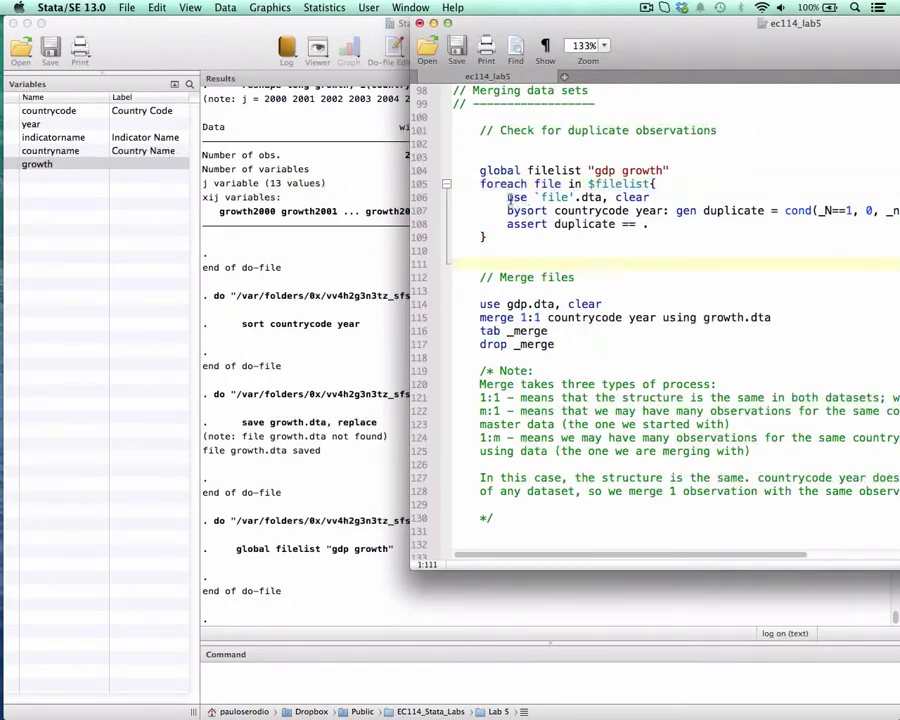
drag(456, 197, 589, 224)
click(482, 237)
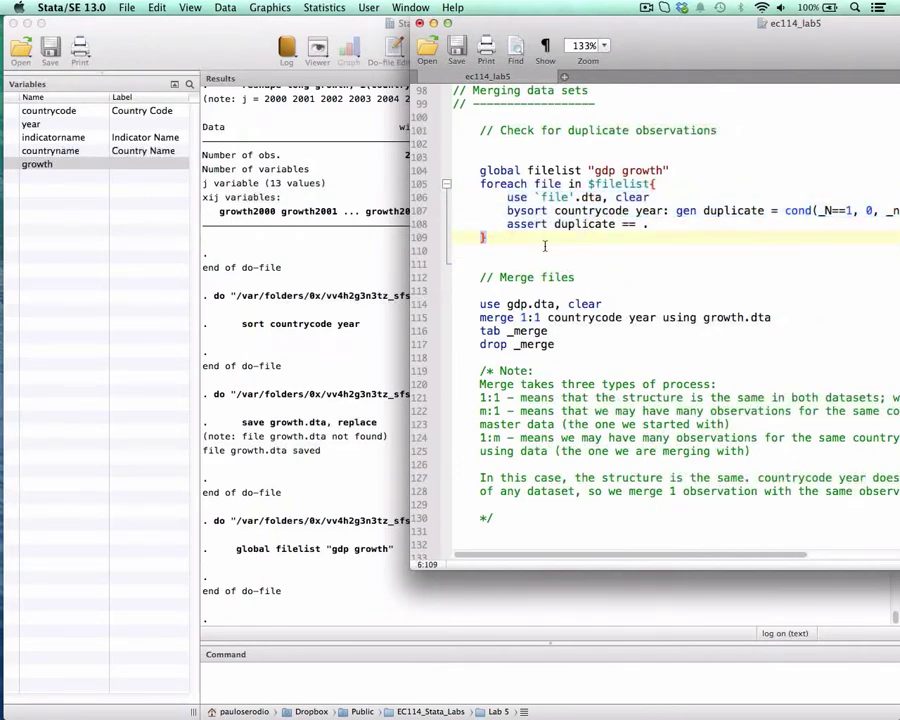
drag(480, 184, 527, 184)
double_click(548, 184)
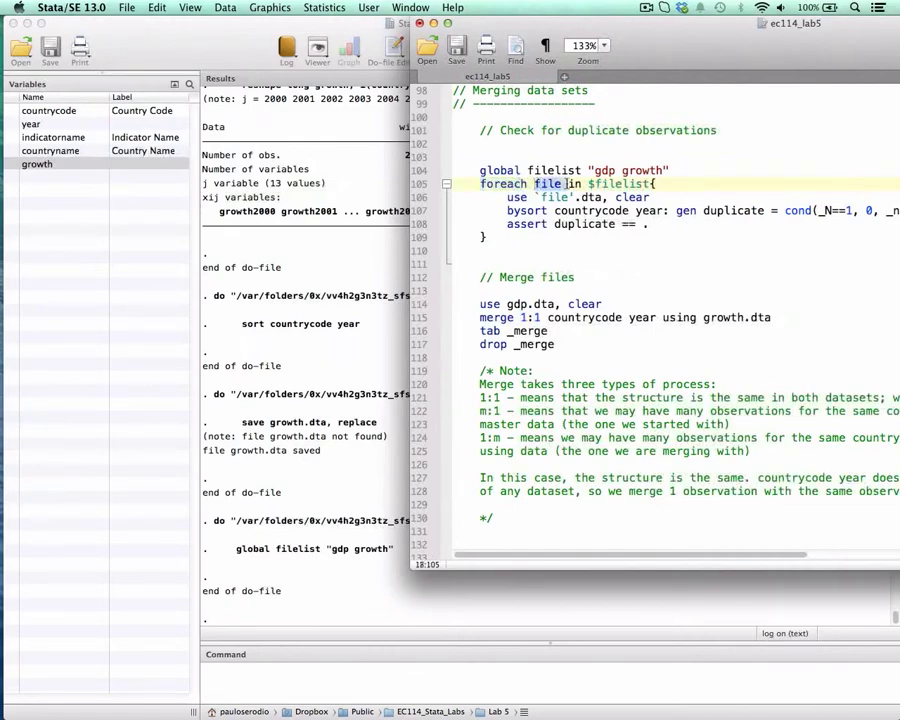
drag(588, 184, 650, 184)
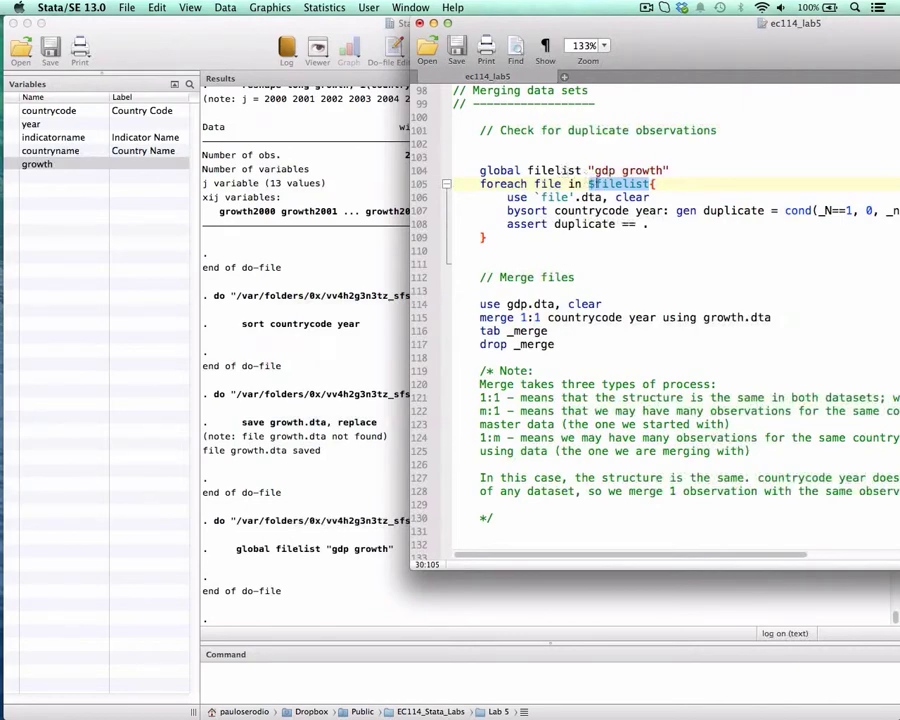
click(589, 184)
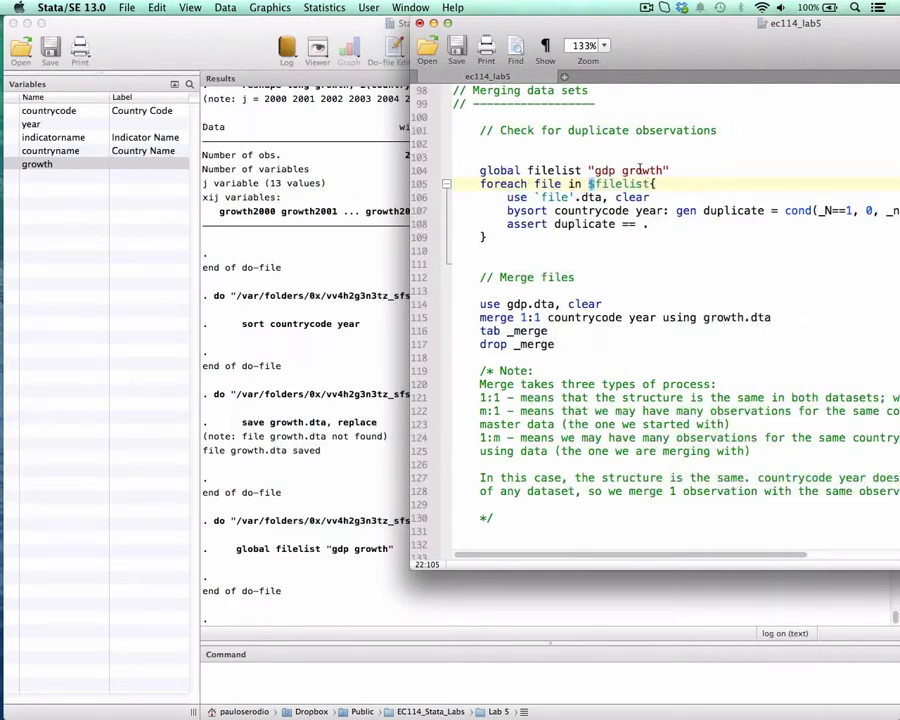
- Examine the loop line use `file'.dta, clear, focusing on the quoted local macro that stands for each file name
click(533, 197)
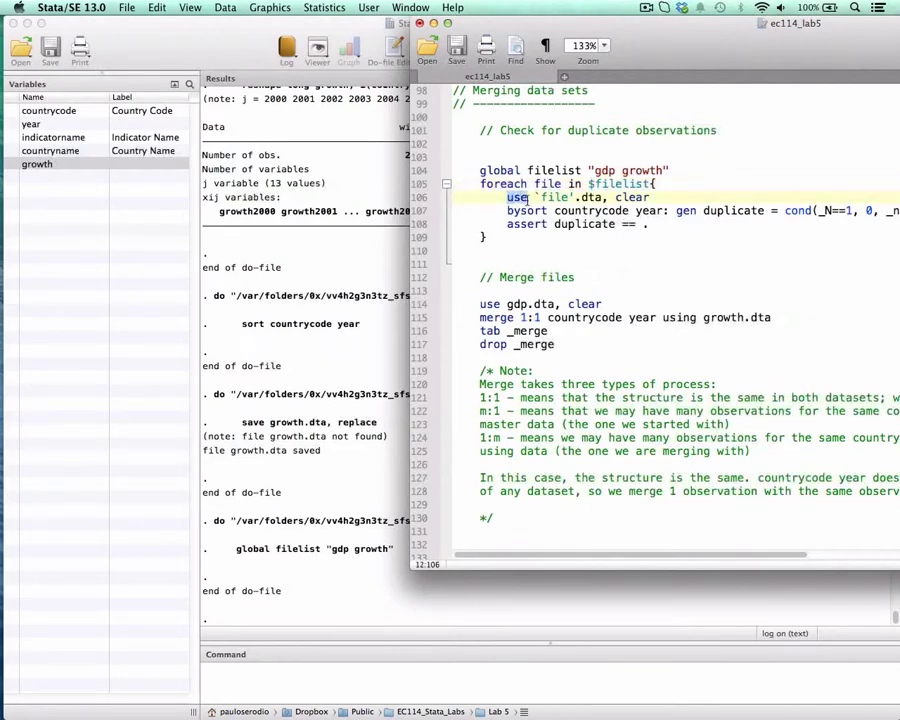
key(shift+Right)
key(shift+Right)
key(shift+Right)
key(shift+Right)
key(shift+Right)
key(shift+Right)
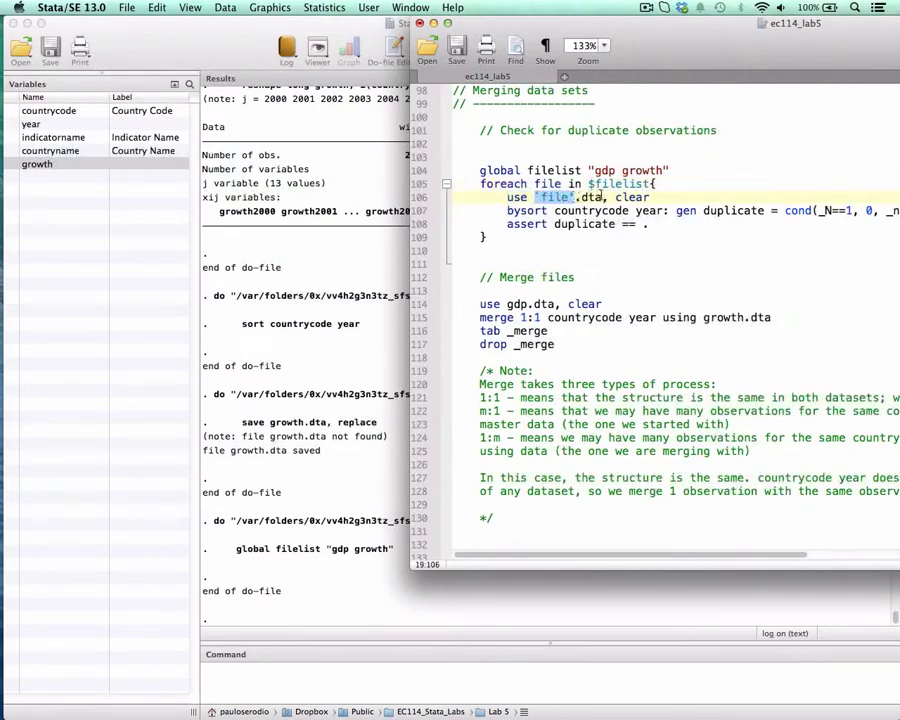
click(570, 197)
key(shift+Left)
key(shift+Left)
key(shift+Left)
key(shift+Left)
key(shift+Left)
drag(541, 197, 568, 197)
drag(535, 197, 574, 197)
click(545, 210)
drag(504, 197, 650, 197)
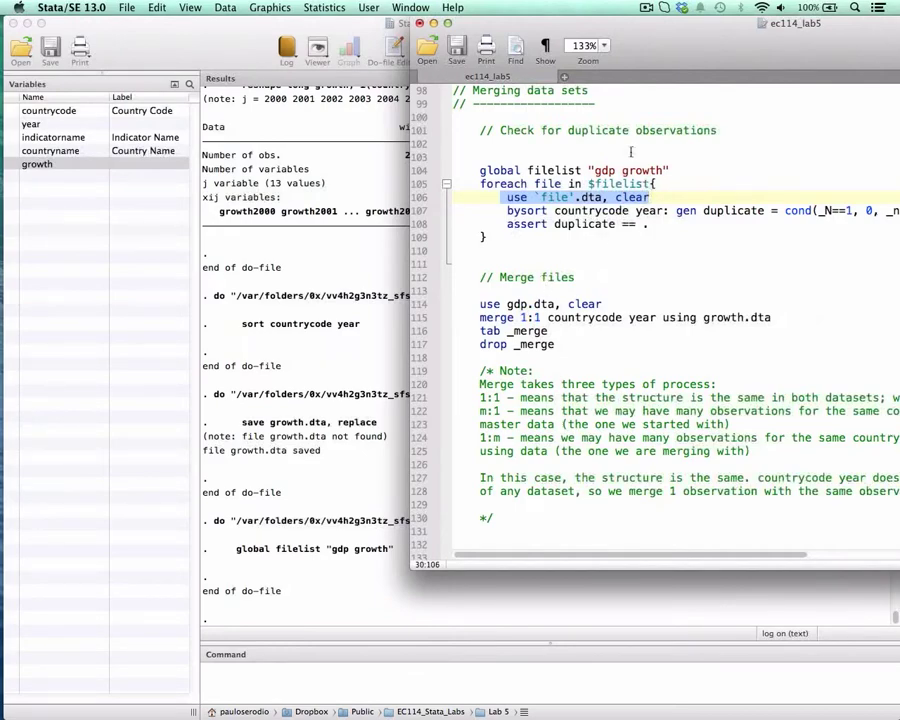
- Examine the bysort countrycode year prefix on line 107 and its two grouping variables
drag(660, 47, 570, 47)
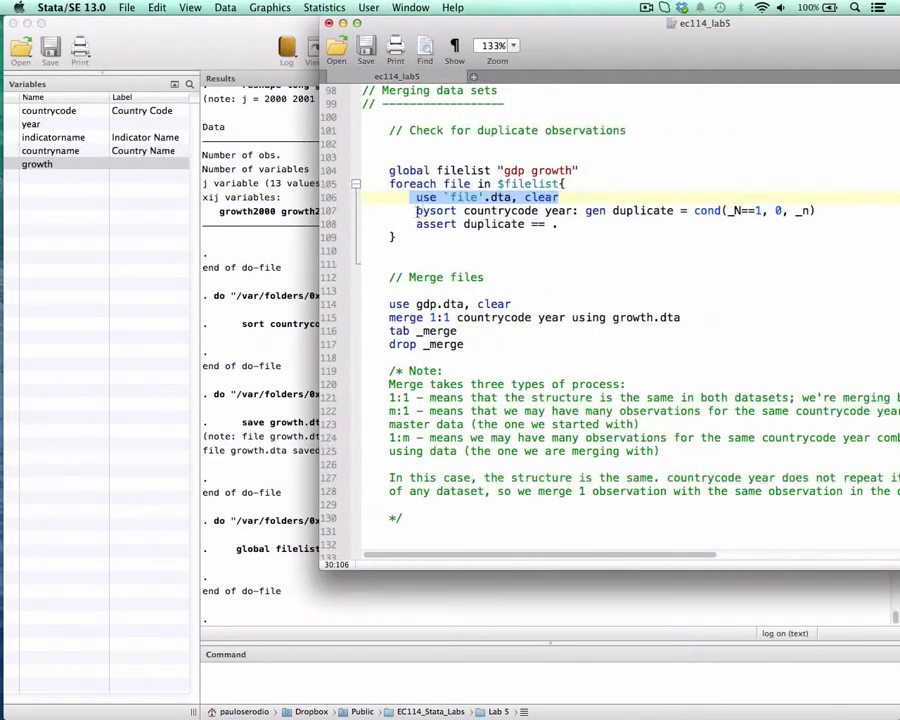
drag(416, 211, 457, 211)
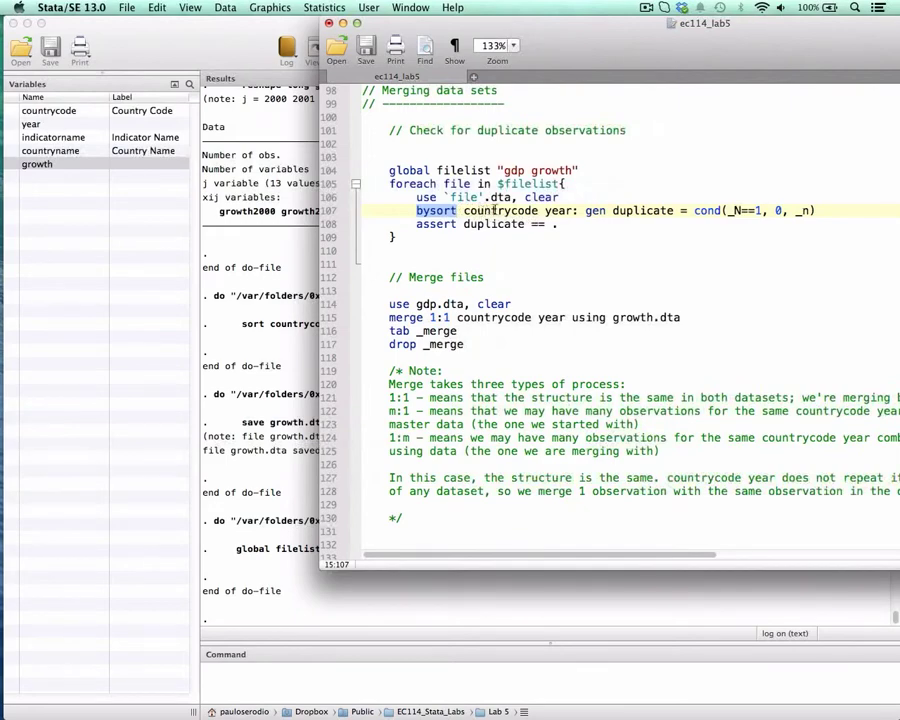
click(497, 211)
double_click(559, 211)
double_click(505, 211)
double_click(551, 211)
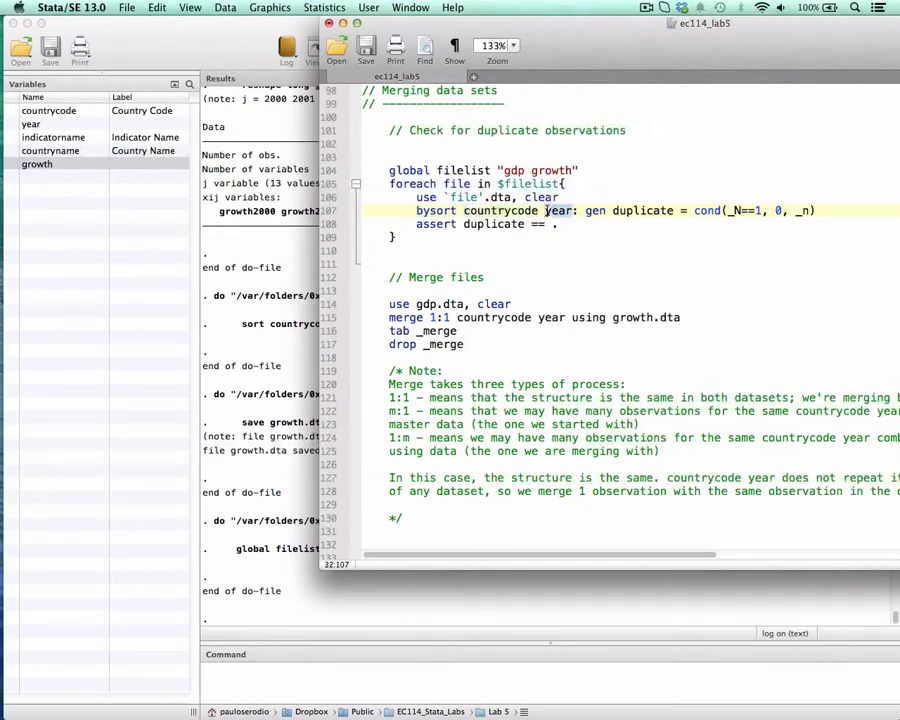
click(516, 211)
double_click(516, 211)
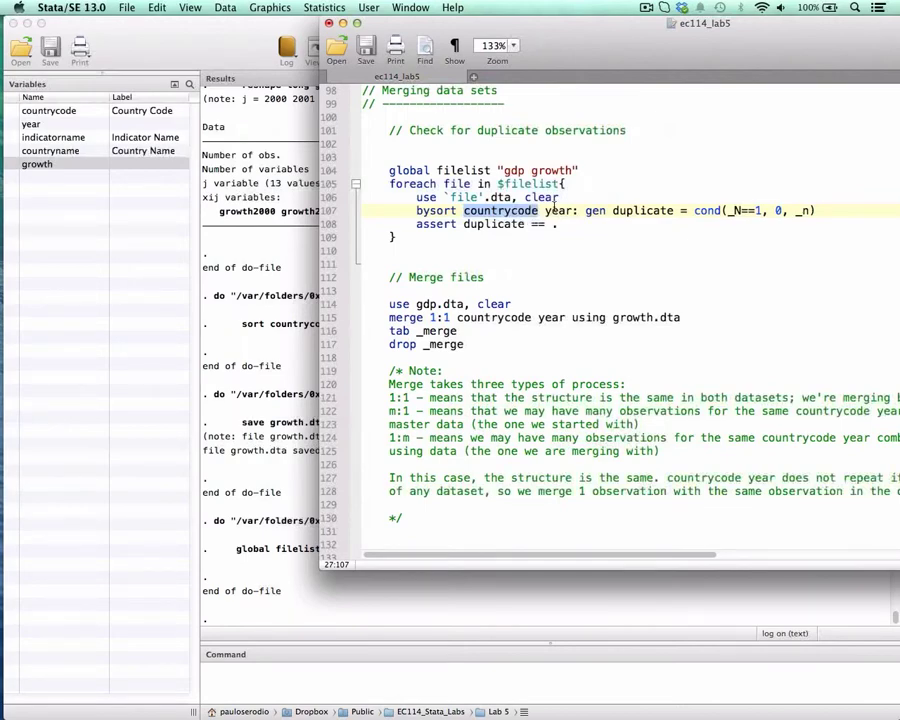
- Examine the expression gen duplicate = cond(_N==1, 0, _n) argument by argument, together with its countrycode and year groups
double_click(643, 210)
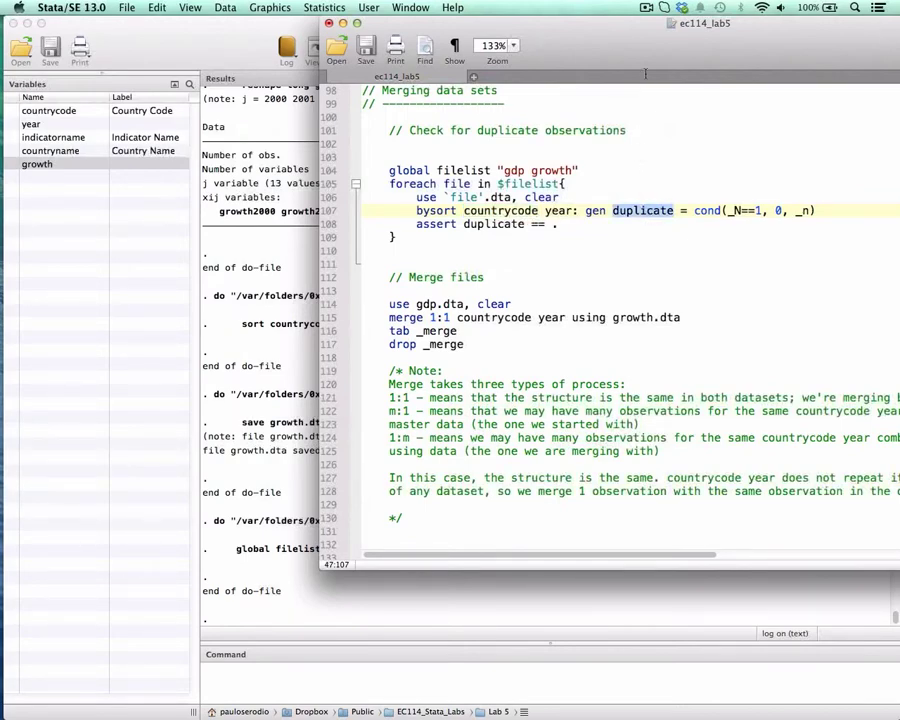
drag(642, 50, 495, 50)
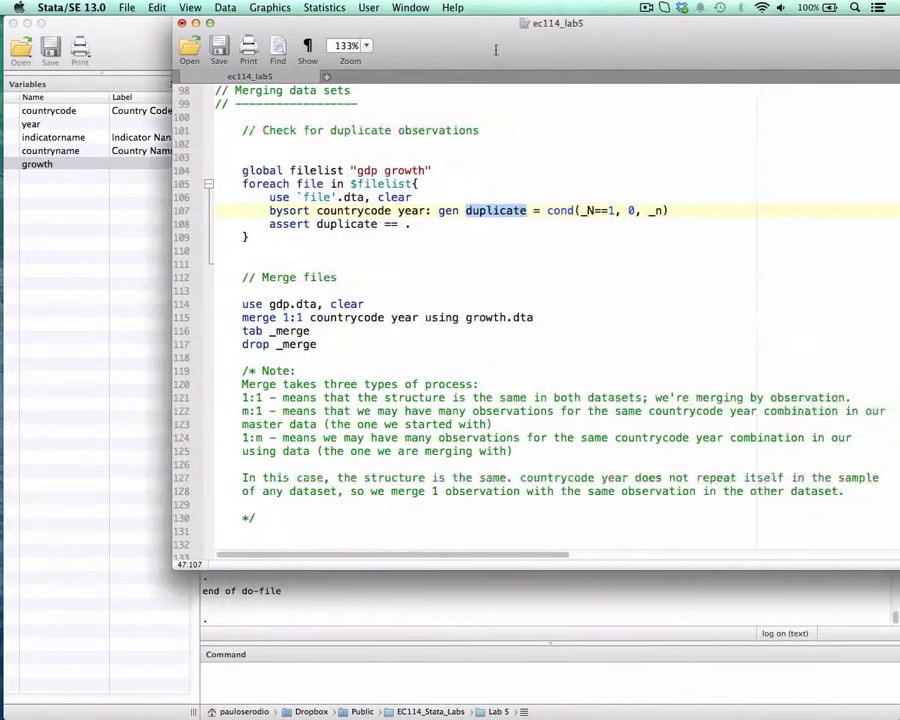
double_click(561, 210)
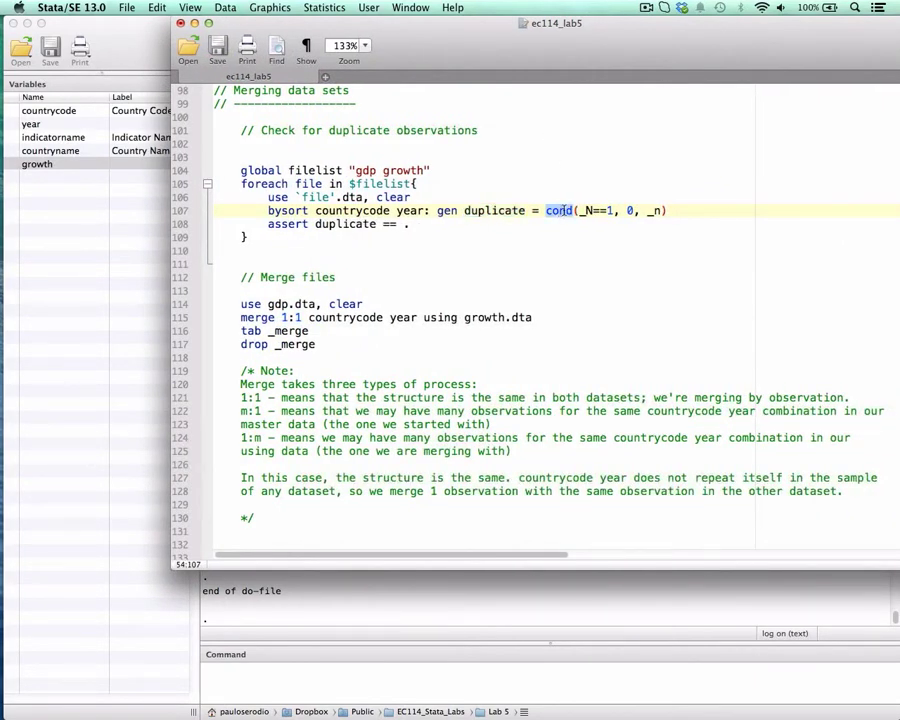
double_click(588, 211)
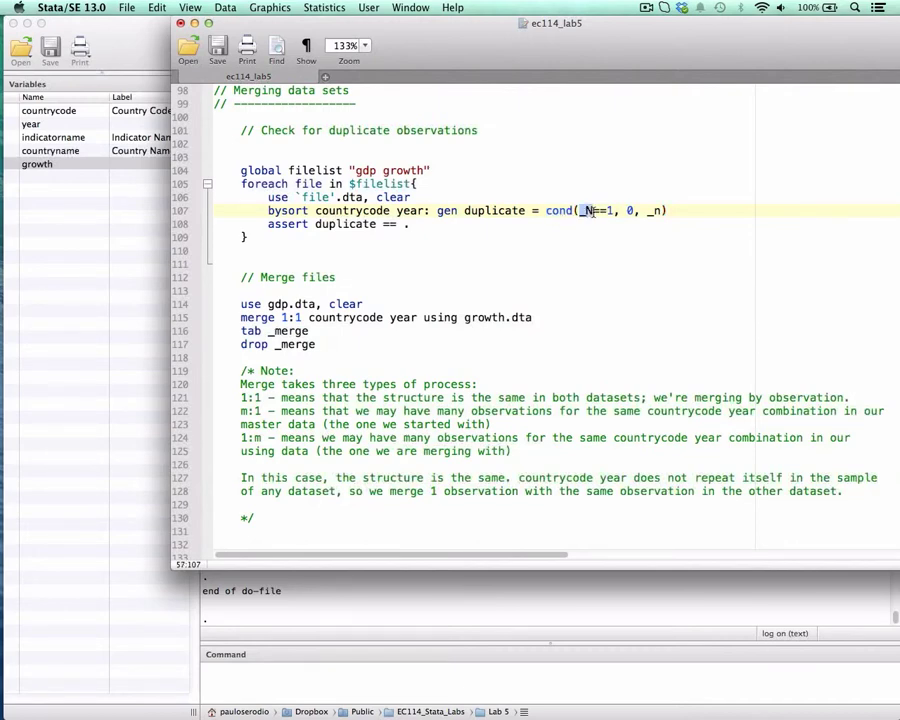
drag(591, 211, 614, 210)
double_click(630, 211)
double_click(655, 211)
double_click(352, 211)
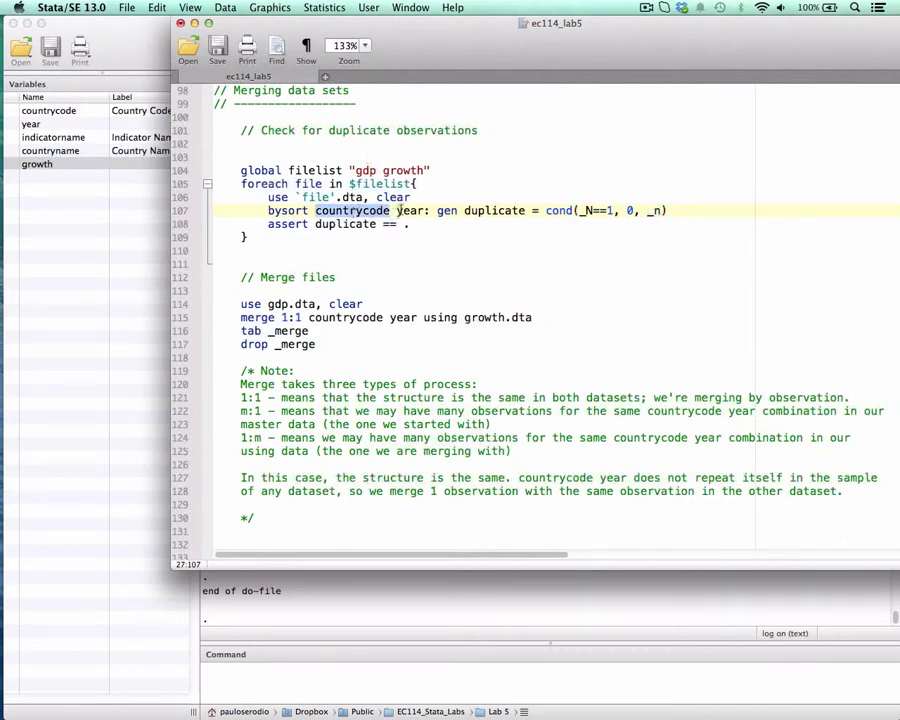
double_click(408, 211)
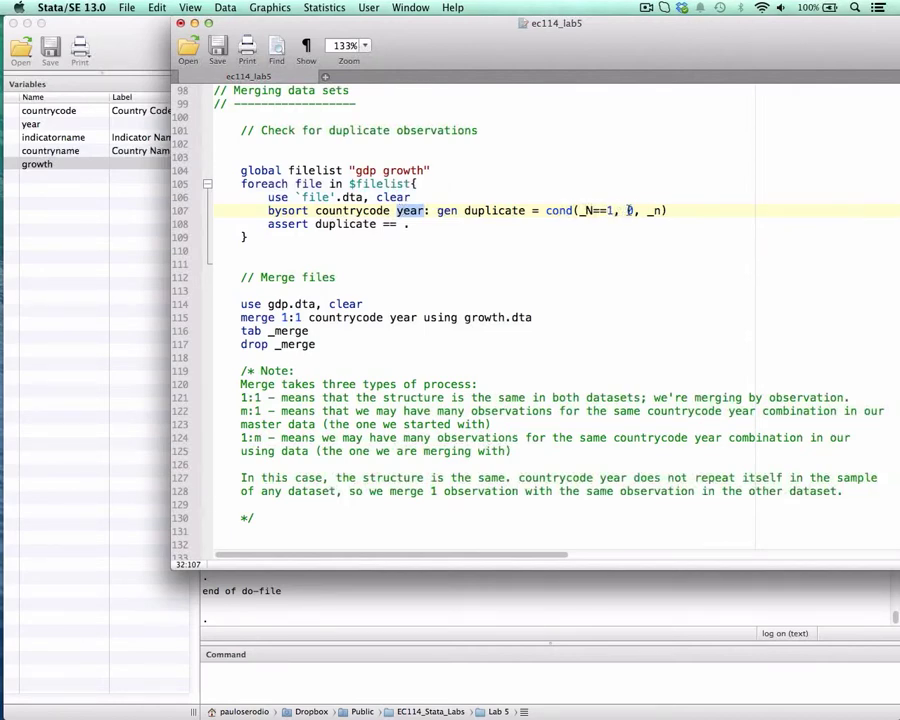
- Change the assert condition on line 108 of the duplicate-check loop to duplicate == 0
double_click(609, 210)
drag(268, 224, 410, 225)
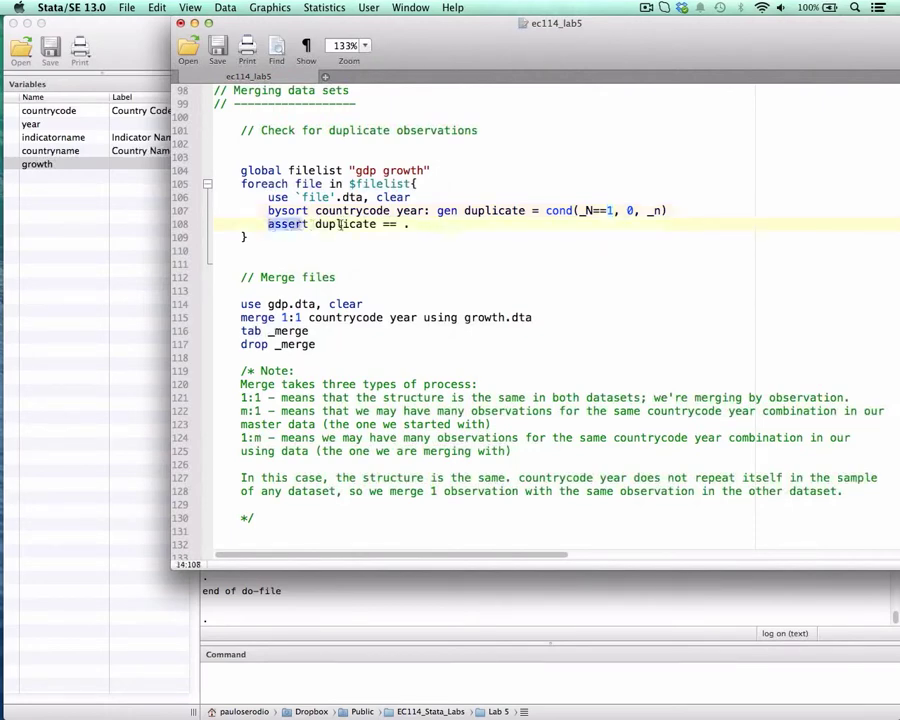
click(416, 224)
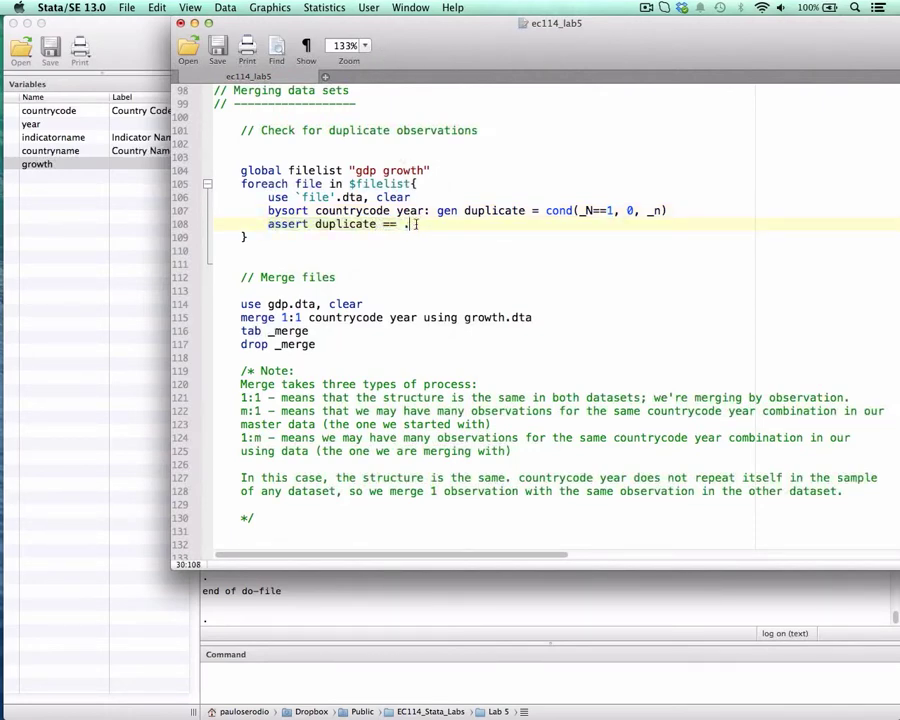
key(BackSpace)
text(0)
- Move the do-file editor aside to uncover the results, and run the filelist global with the whole duplicate-check loop, lines 104 to 109
drag(338, 24, 578, 24)
drag(481, 170, 510, 250)
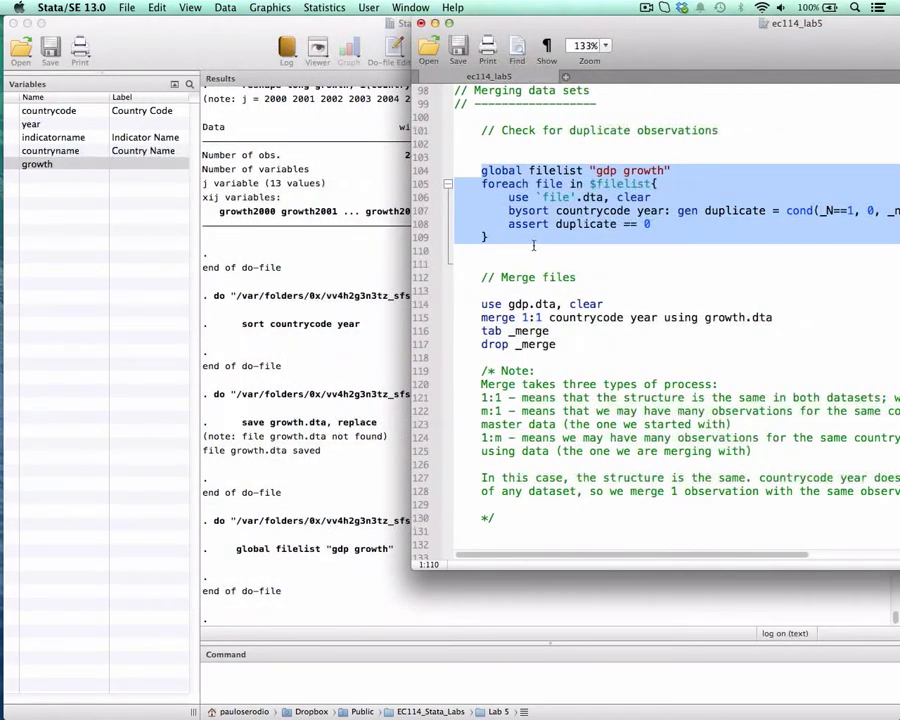
key(super+shift+d)
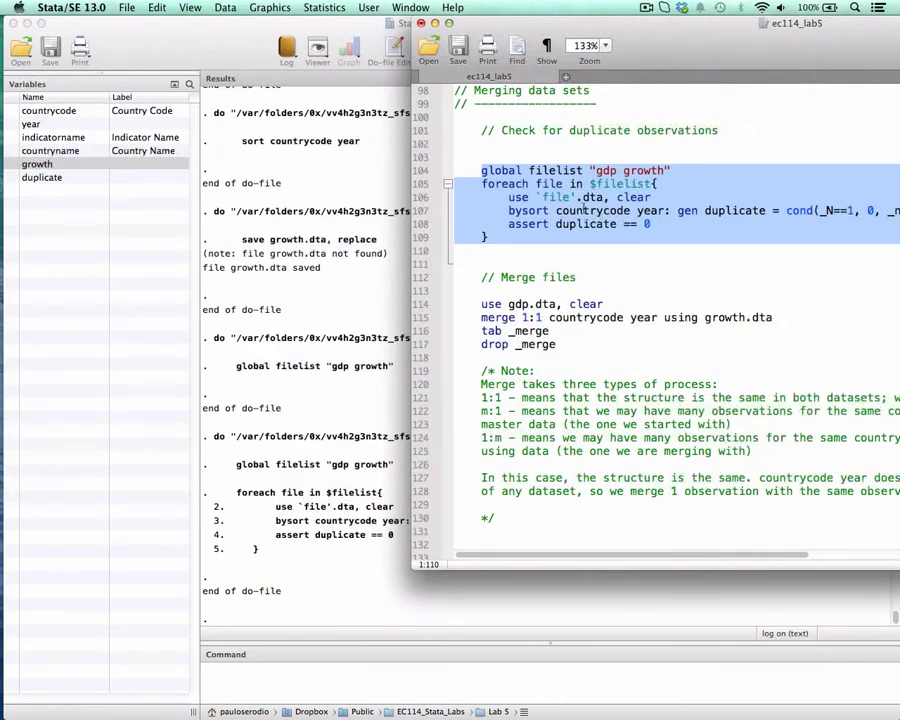
- Remove year from the bysort prefix on line 107 so the duplicate check groups by countrycode only
double_click(651, 210)
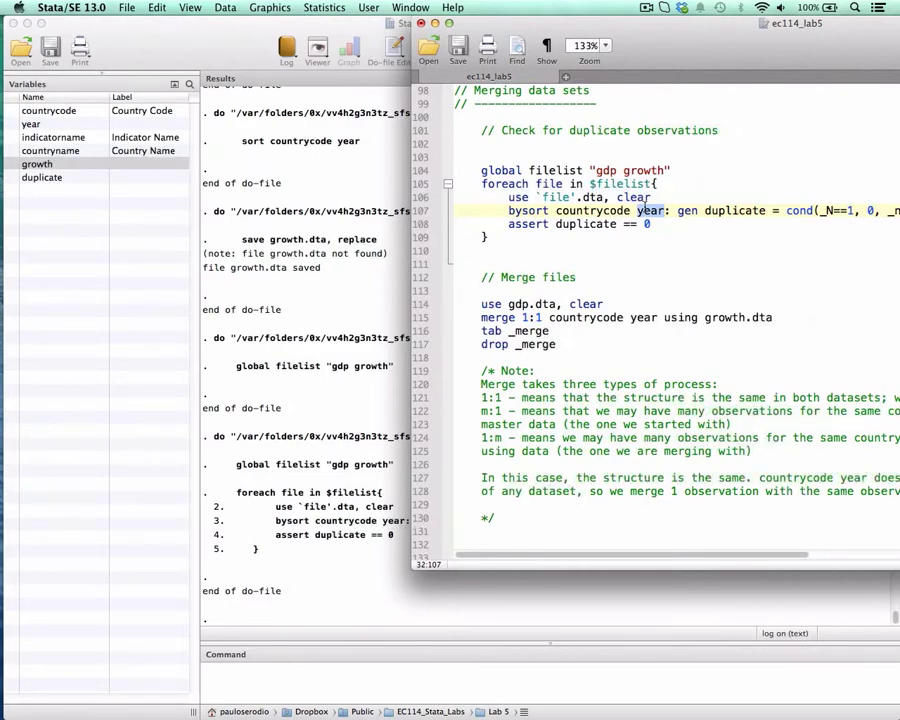
key(BackSpace)
key(BackSpace)
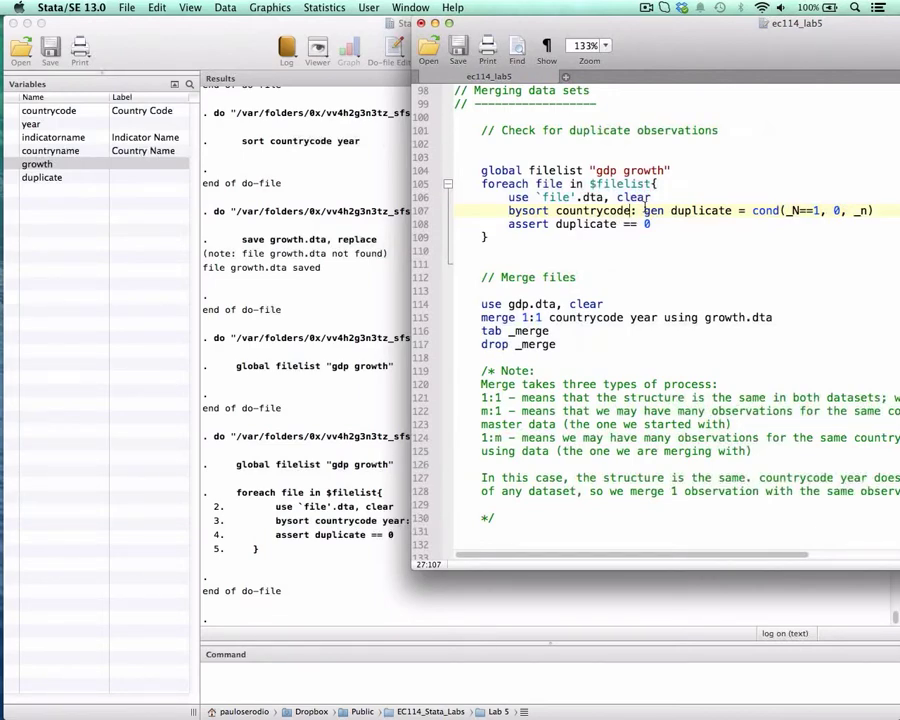
- Run the filelist global and the duplicate-check loop, lines 104 to 109, grouped by countrycode only, and examine the assert output
drag(481, 172, 510, 237)
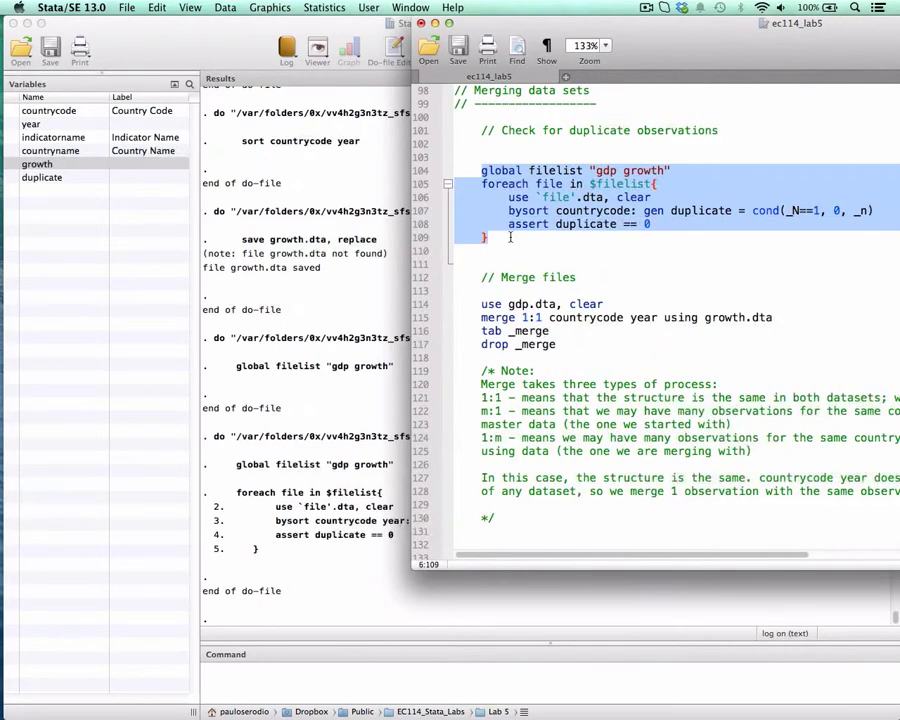
key(super+shift+d)
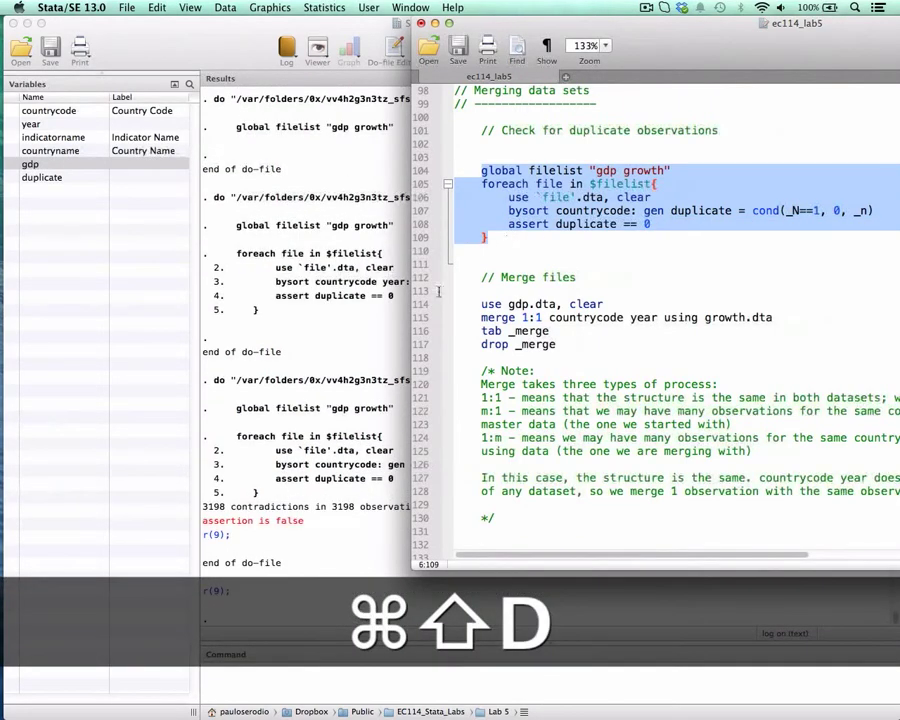
drag(222, 520, 300, 520)
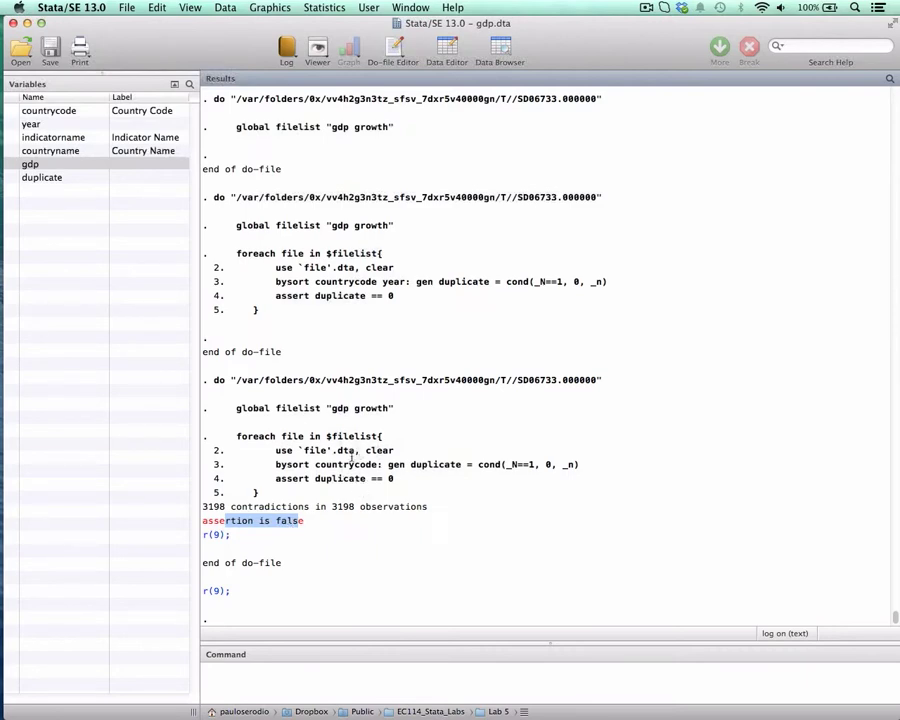
click(217, 509)
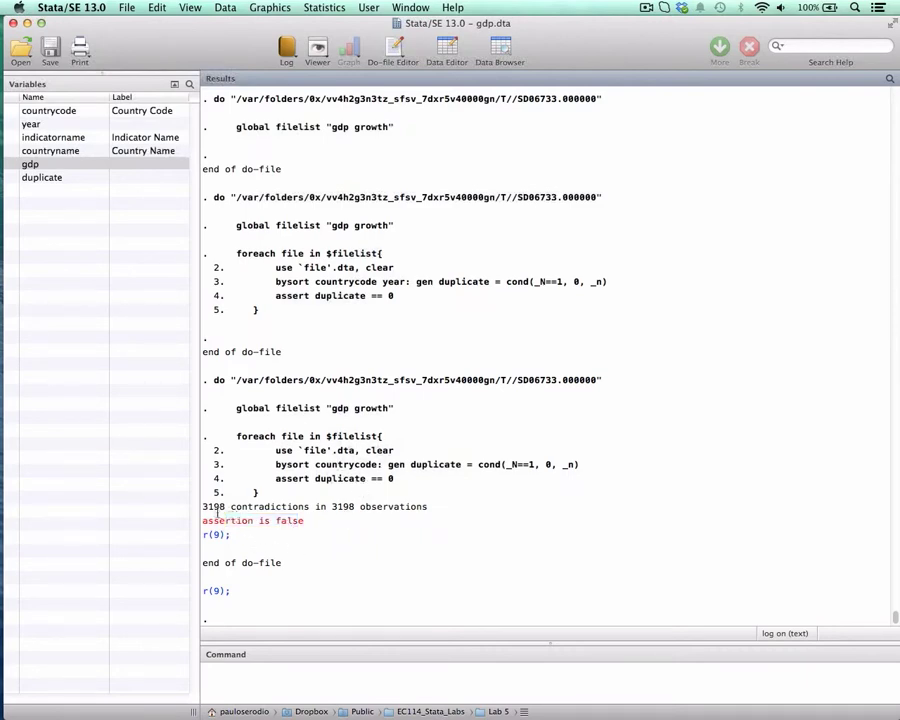
drag(202, 507, 227, 507)
key(ctrl+Up)
click(572, 358)
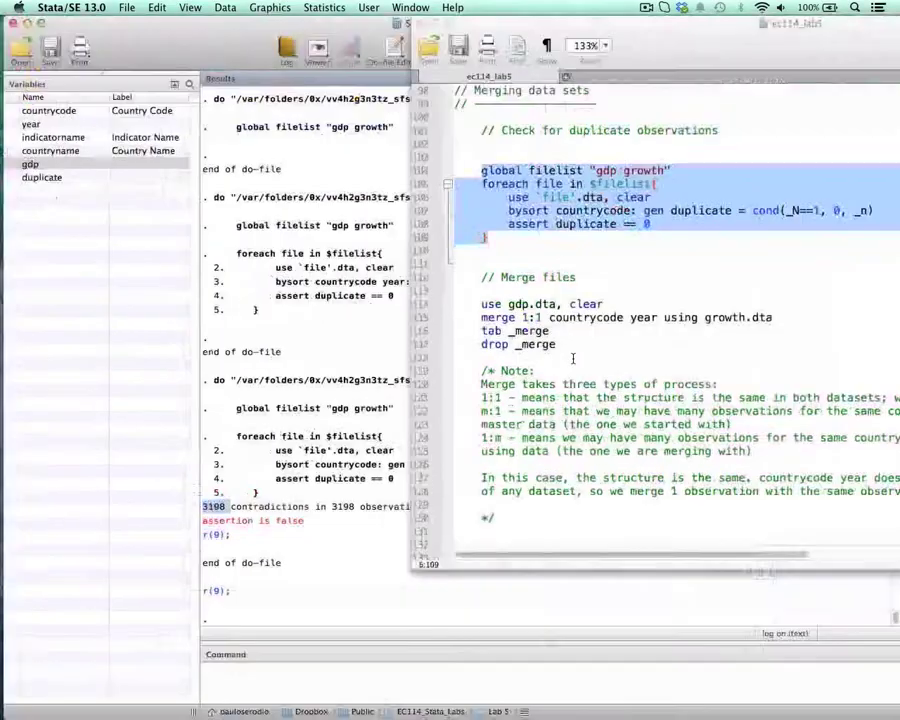
click(530, 224)
double_click(530, 224)
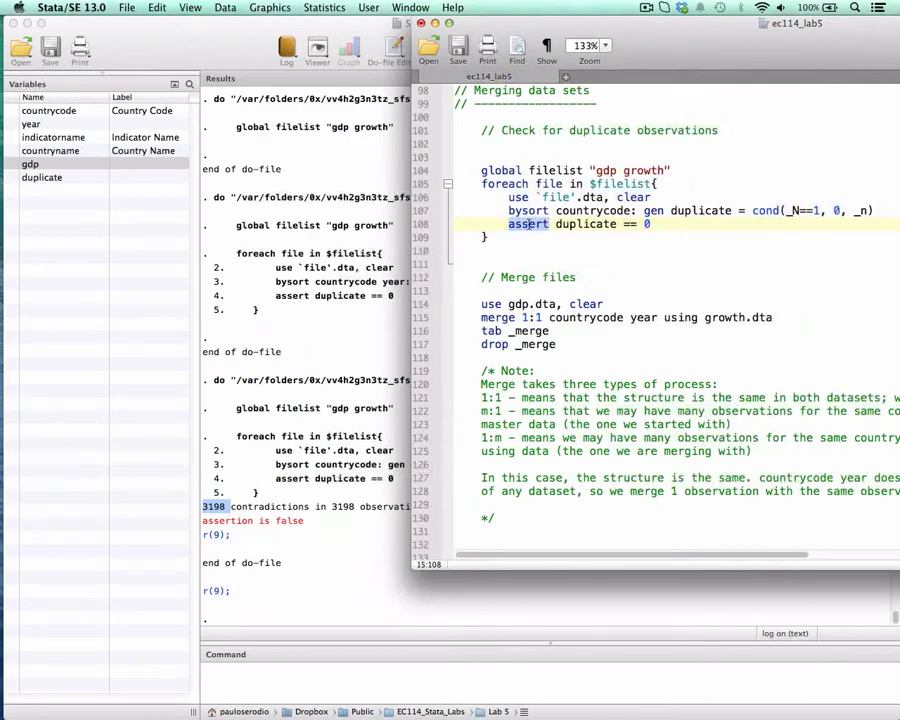
- Add a tab duplicate line below the assert command inside the loop and run only that line
click(662, 223)
key(Return)
key(Tab)
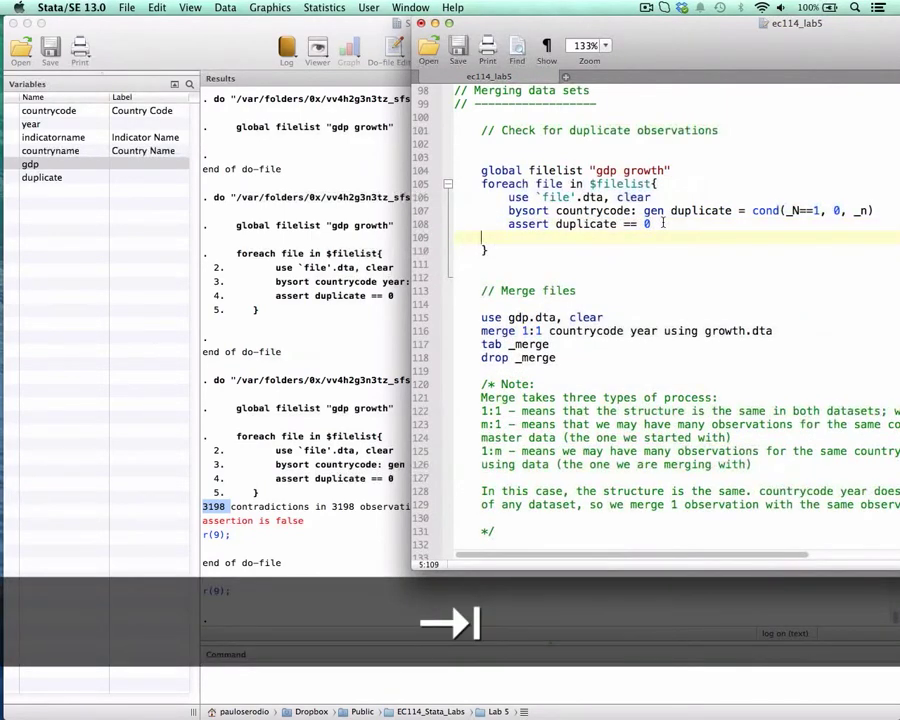
text(tAB DU)
key(BackSpace)
key(BackSpace)
key(BackSpace)
key(BackSpace)
key(BackSpace)
key(BackSpace)
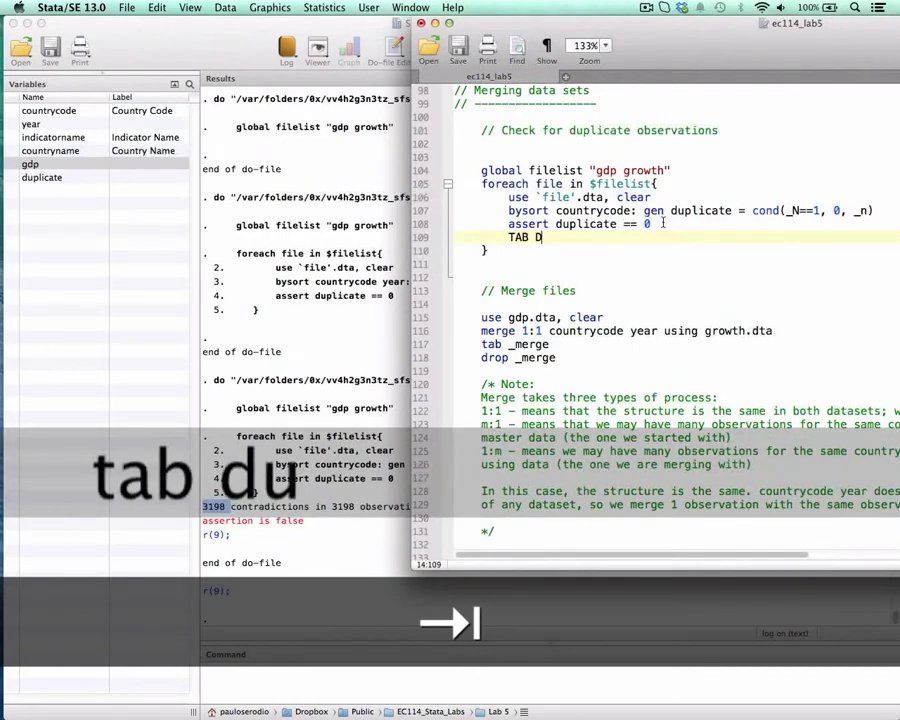
text(ta)
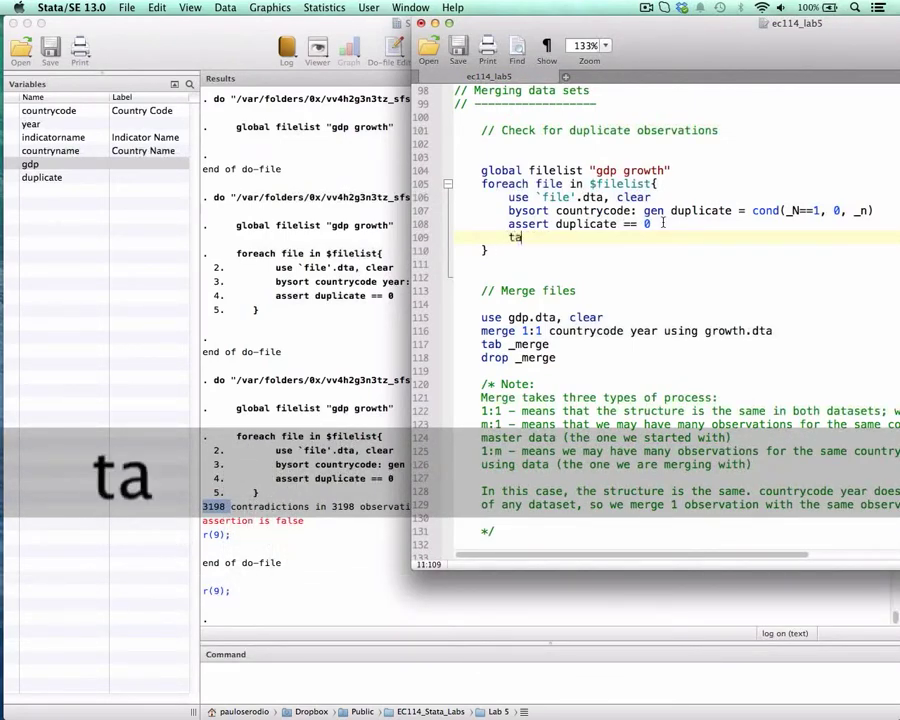
text(b duplicate)
key(super+shift+Left)
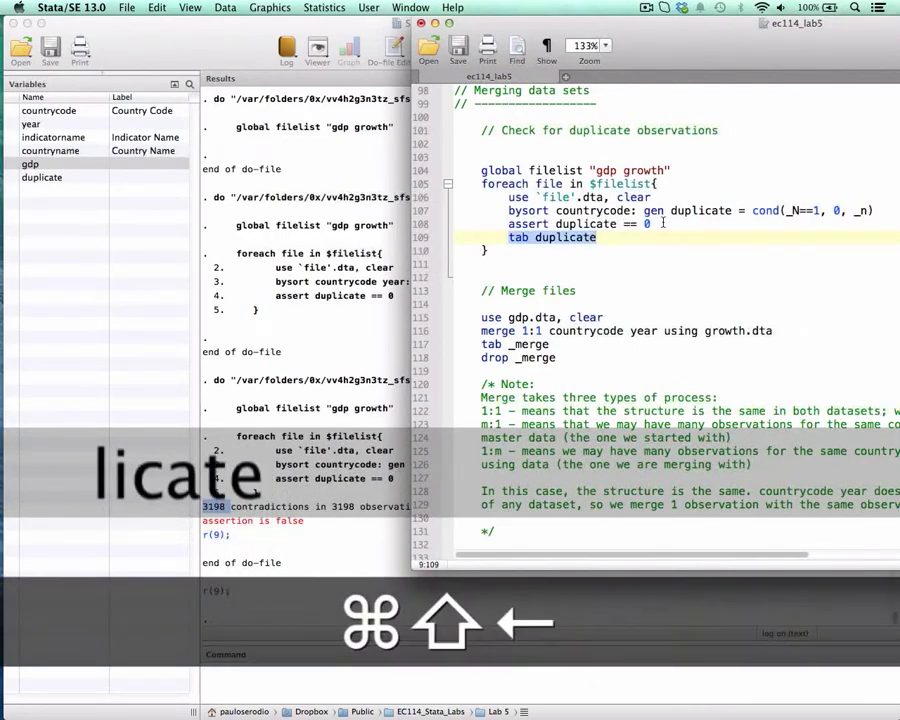
key(super+shift+d)
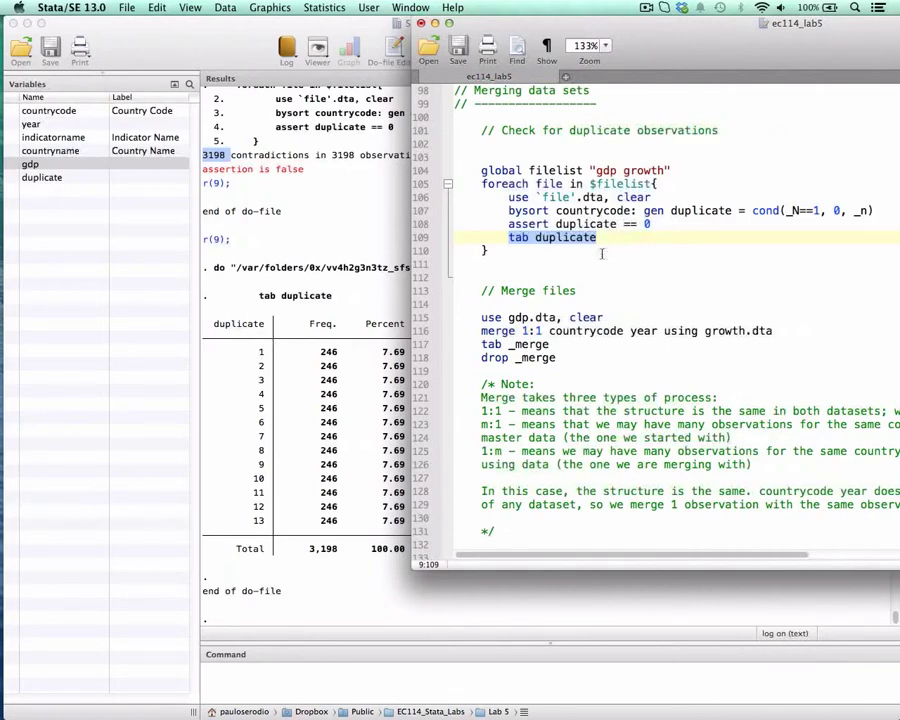
- Delete the tab duplicate line and restore year after countrycode in the bysort prefix on line 107
key(BackSpace)
key(BackSpace)
key(BackSpace)
key(BackSpace)
key(BackSpace)
key(BackSpace)
key(BackSpace)
key(BackSpace)
click(632, 210)
text(year)
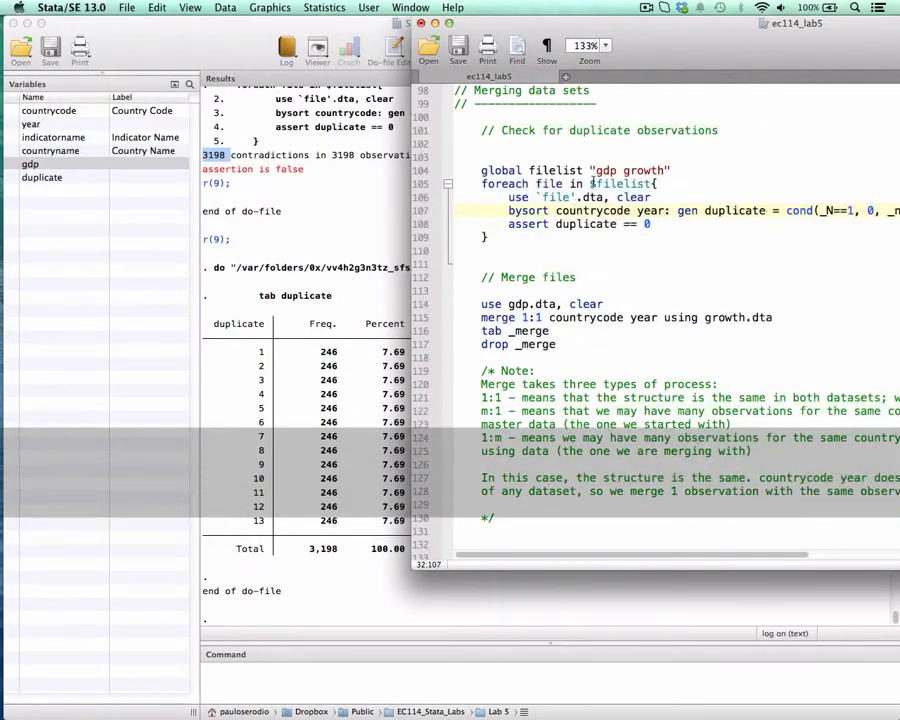
- Load the GDP data as the master dataset by running use gdp.dta, clear on line 114
scroll(600, 190, down, 4)
scroll(592, 184, down, 1)
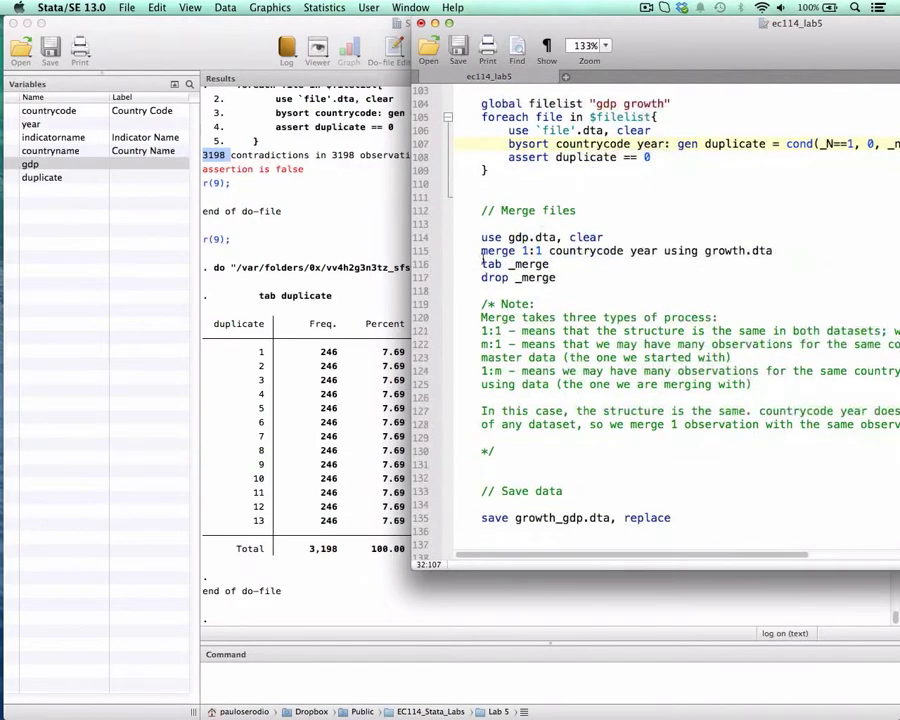
drag(479, 238, 615, 235)
key(super+shift+d)
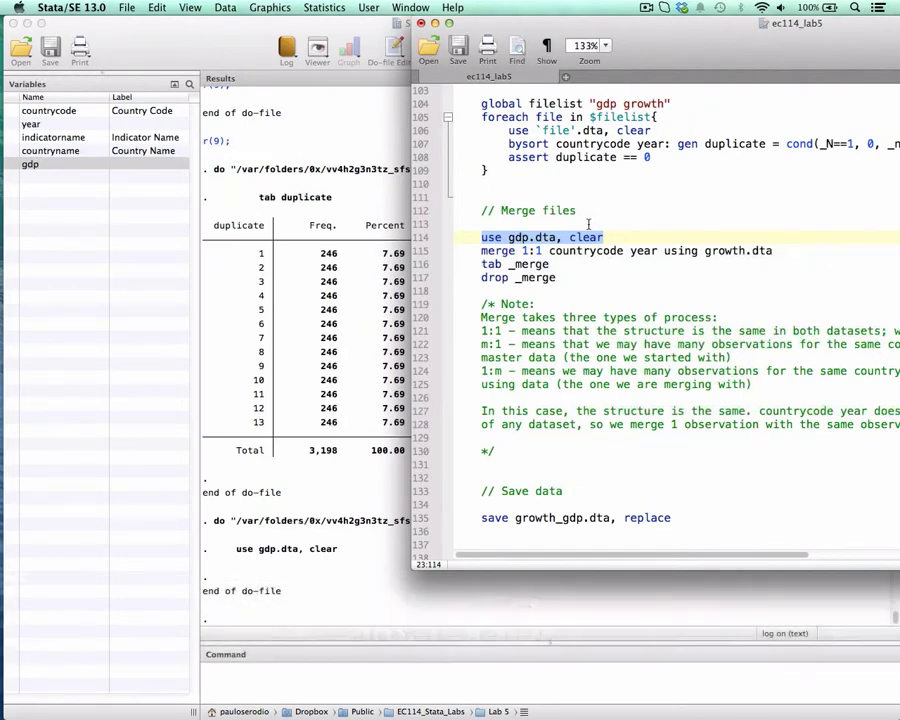
- Examine the merge command on line 115, its 1:1 match type and the gdp master file it refers to
click(483, 252)
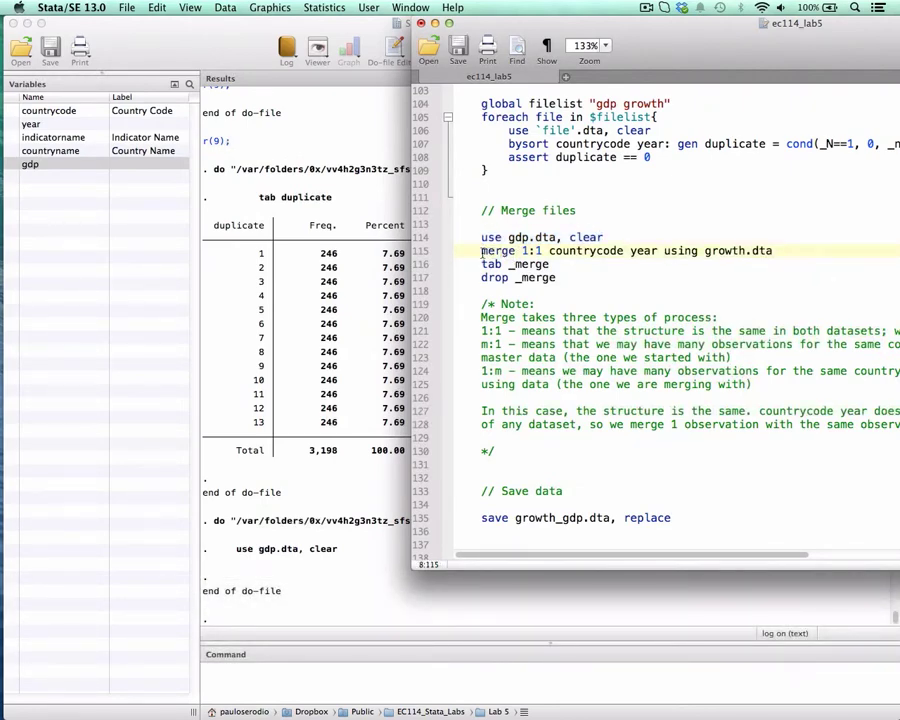
drag(483, 252, 514, 251)
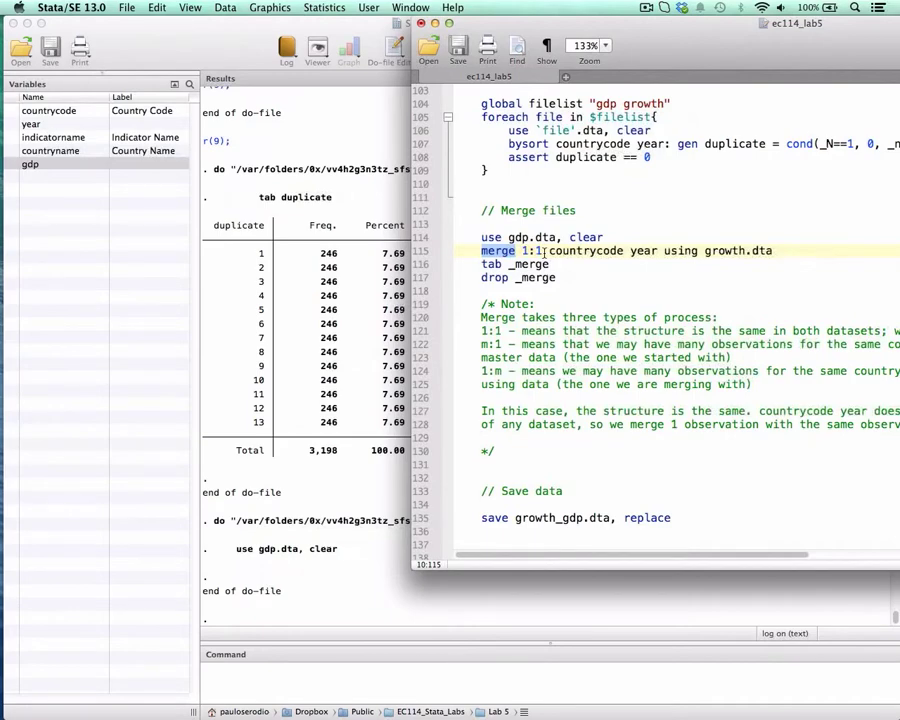
drag(521, 251, 540, 252)
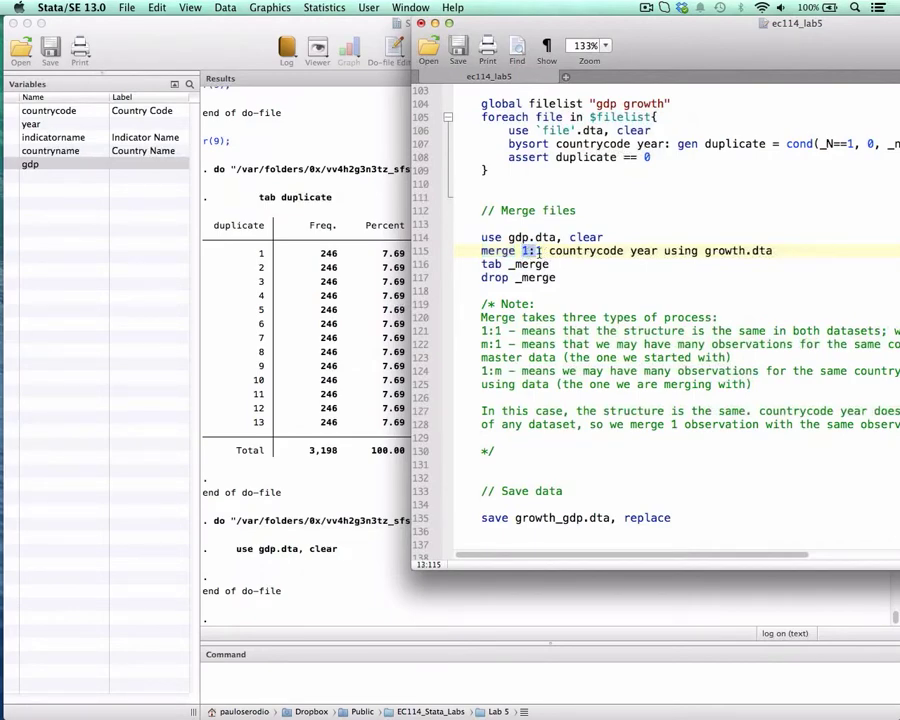
click(544, 251)
click(537, 251)
click(521, 251)
click(516, 238)
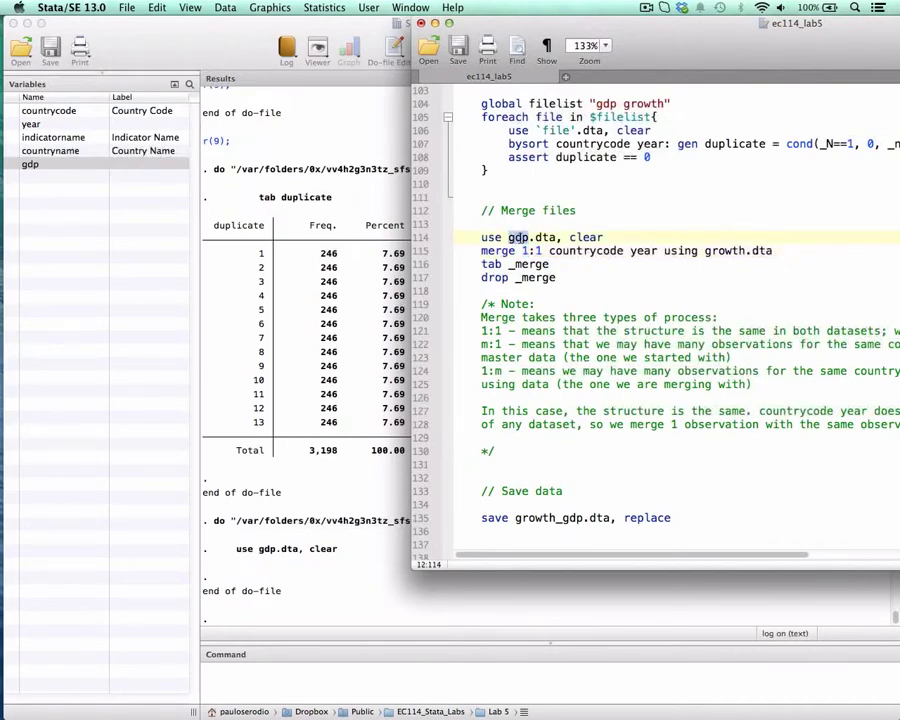
click(524, 251)
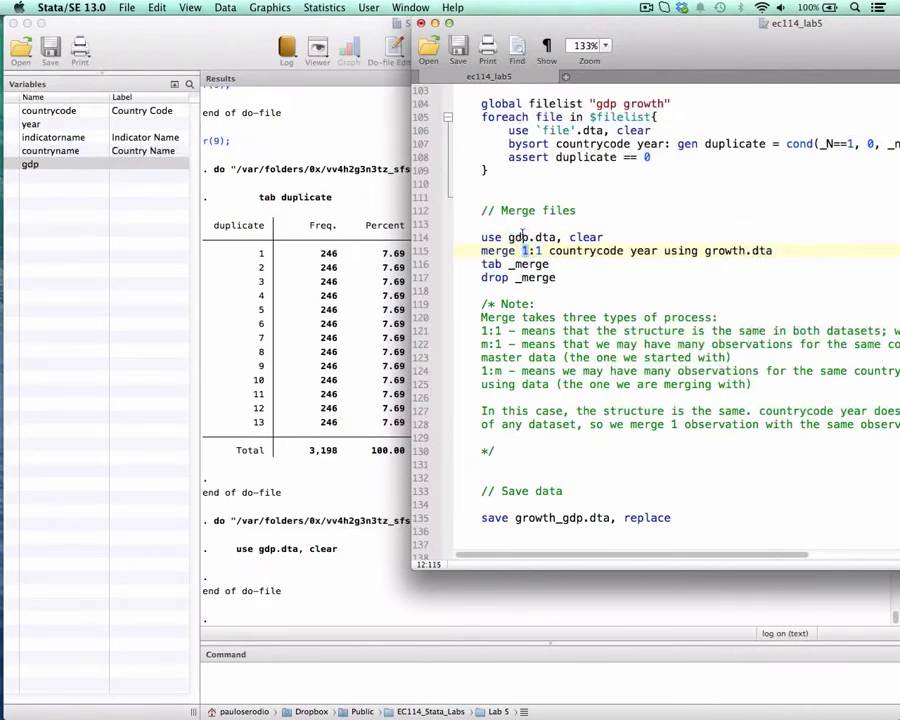
click(542, 248)
drag(521, 251, 542, 251)
- Try m:1 and 1:m as the match type of the merge command on line 115, and restore 1:1
click(525, 250)
key(BackSpace)
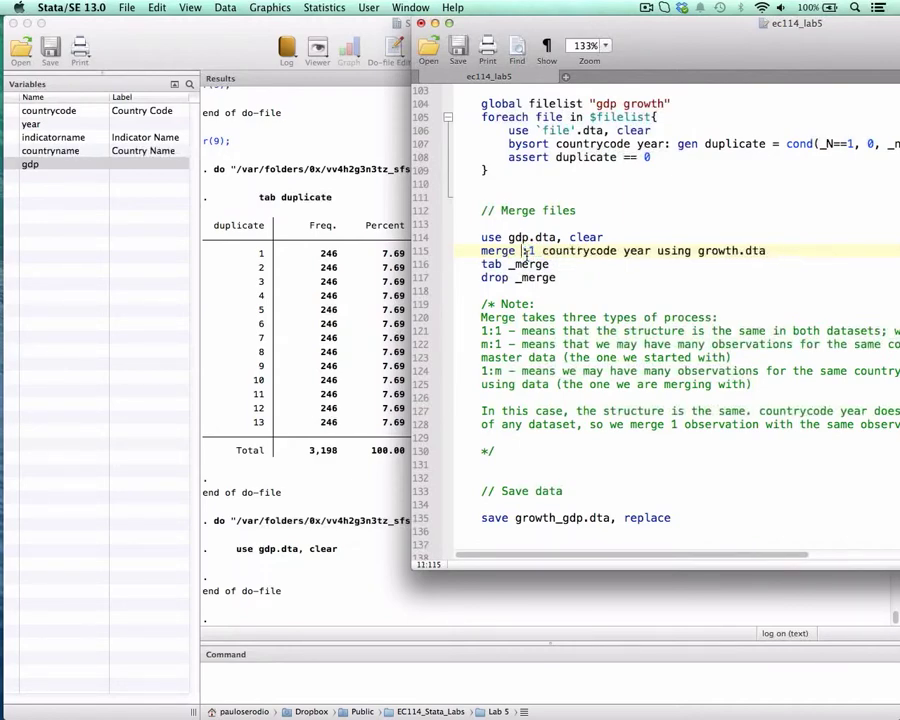
text(m)
key(BackSpace)
text(1)
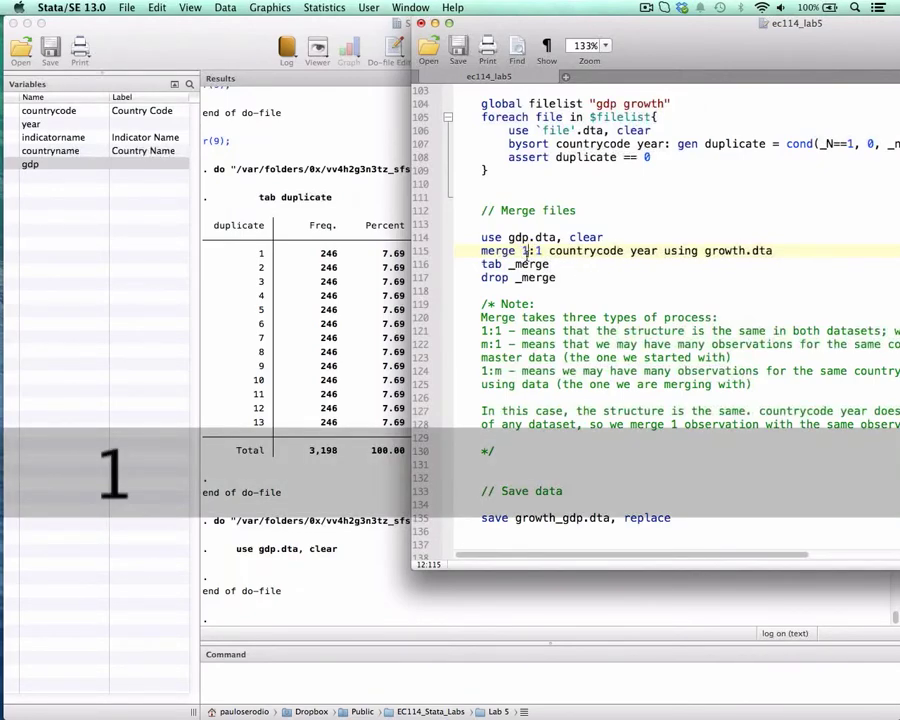
key(Right)
key(Right)
key(BackSpace)
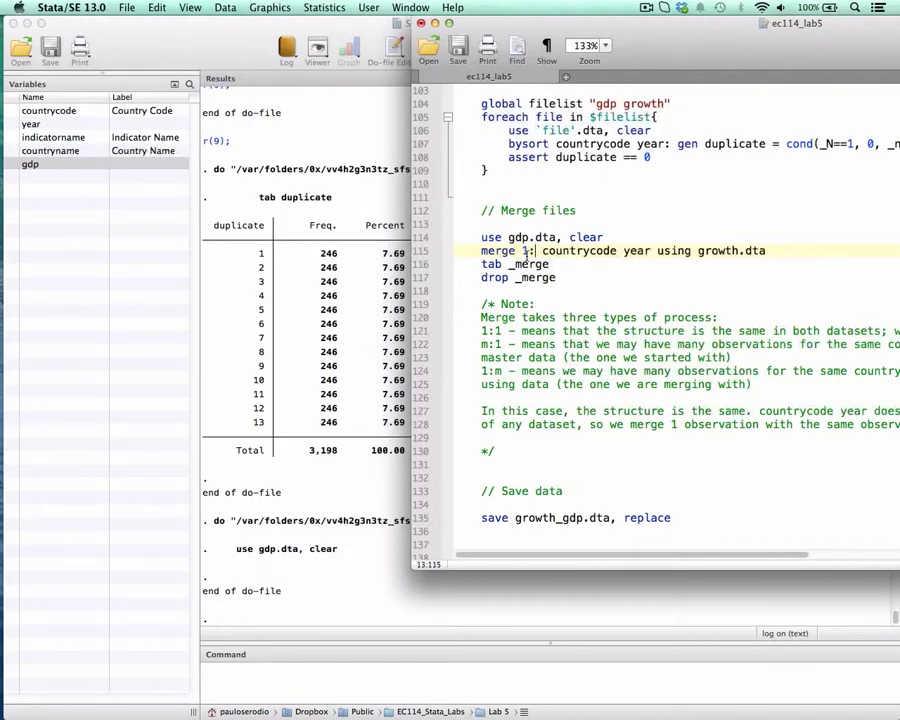
text(m)
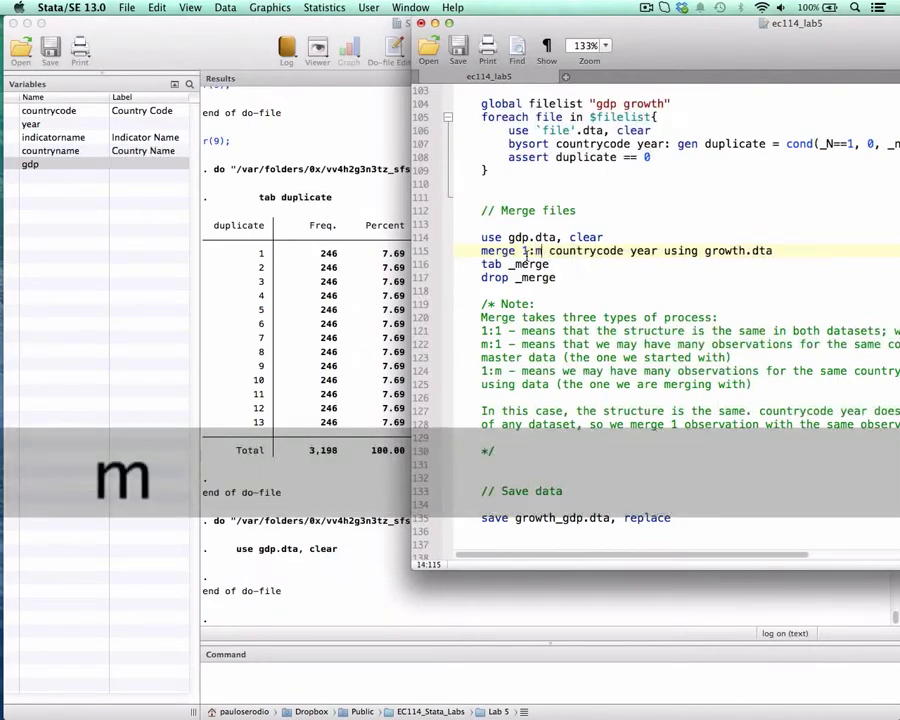
key(BackSpace)
text(1)
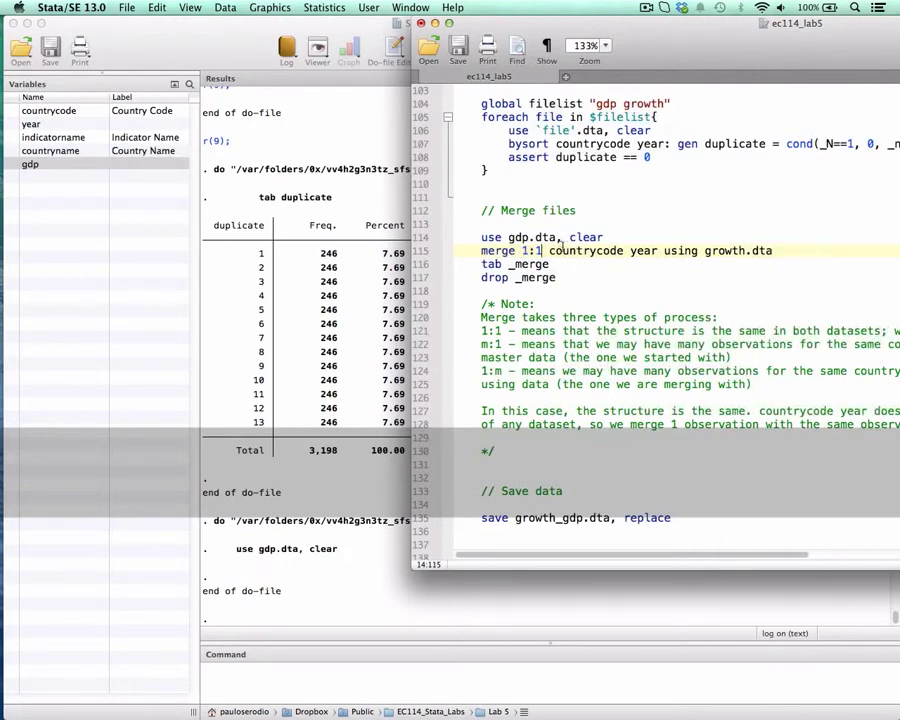
- Run line 115 to merge growth.dta 1:1 on countrycode and year, and move the do-file editor aside to uncover the results
double_click(579, 250)
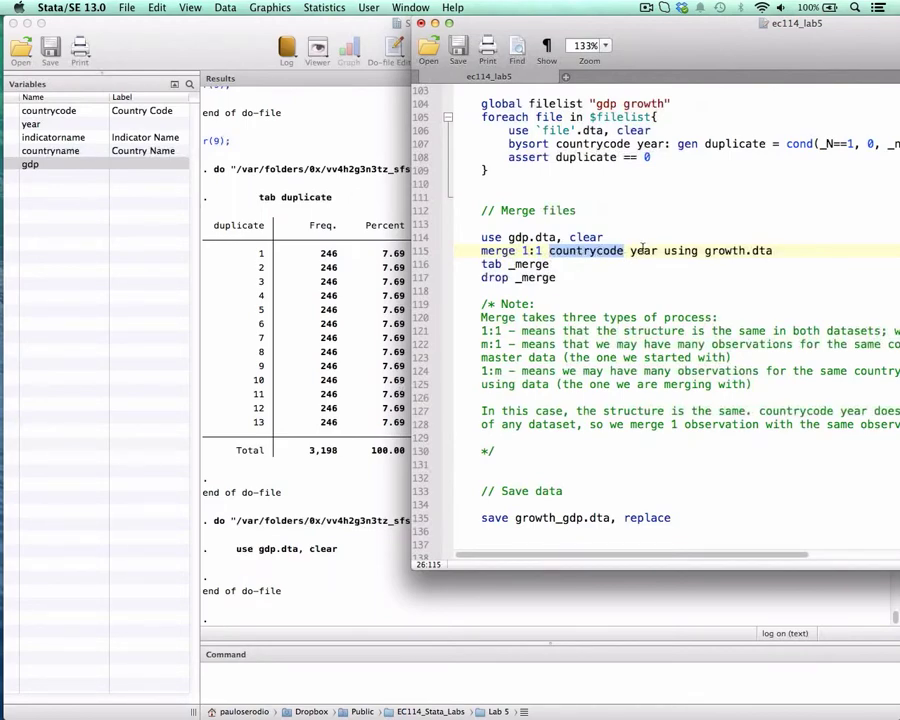
click(598, 254)
drag(483, 252, 667, 258)
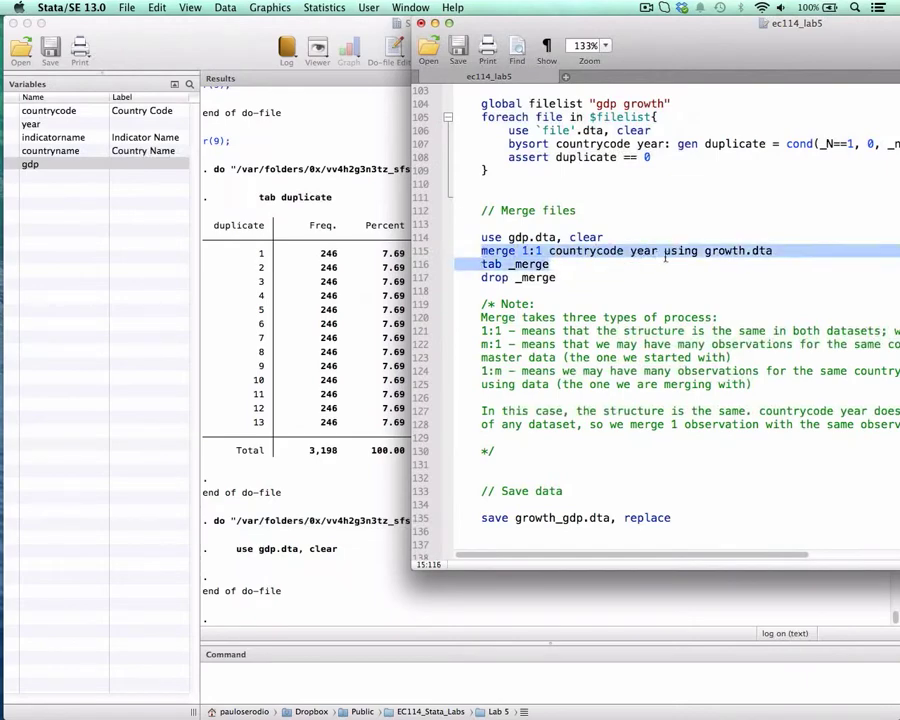
double_click(686, 251)
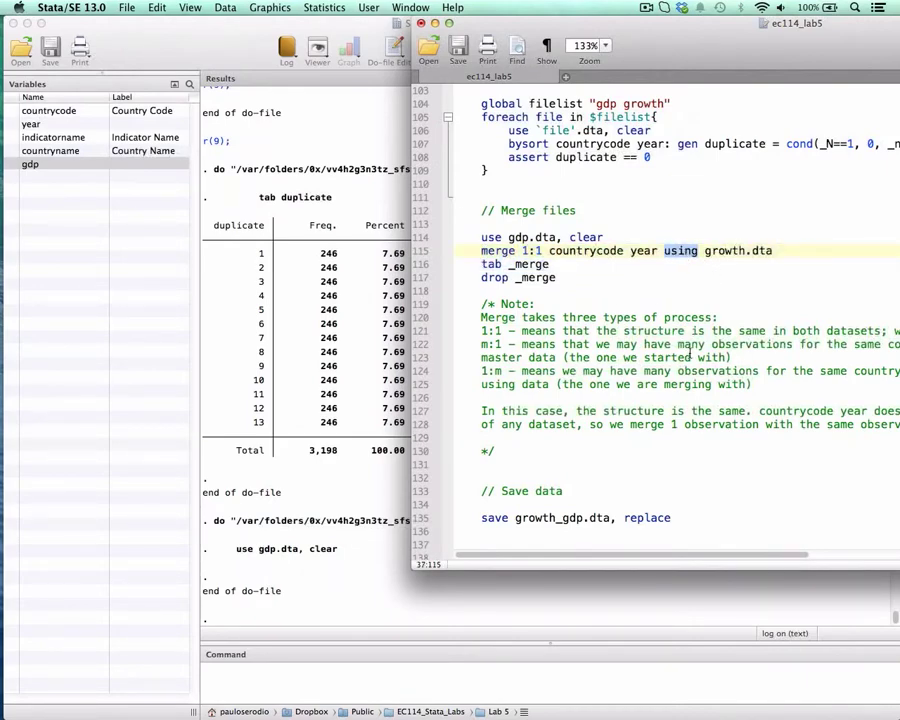
double_click(712, 251)
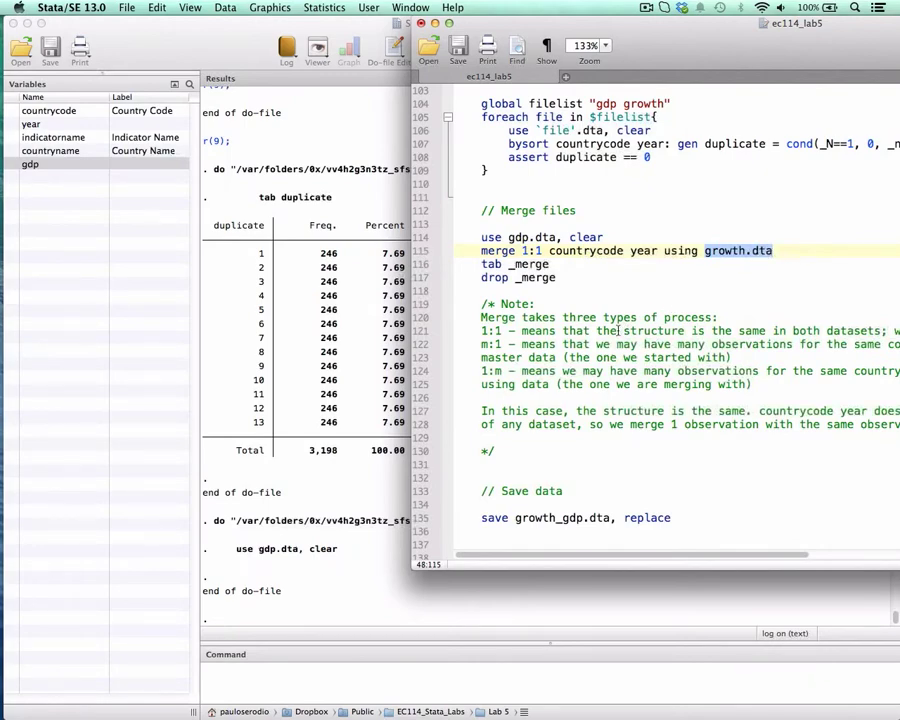
click(486, 252)
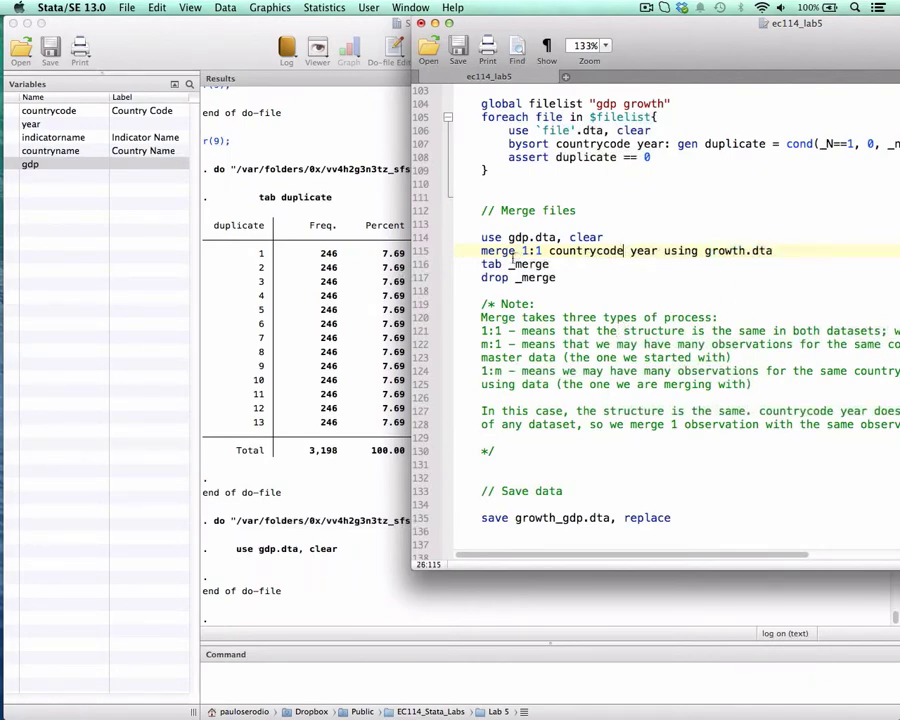
drag(485, 254, 755, 251)
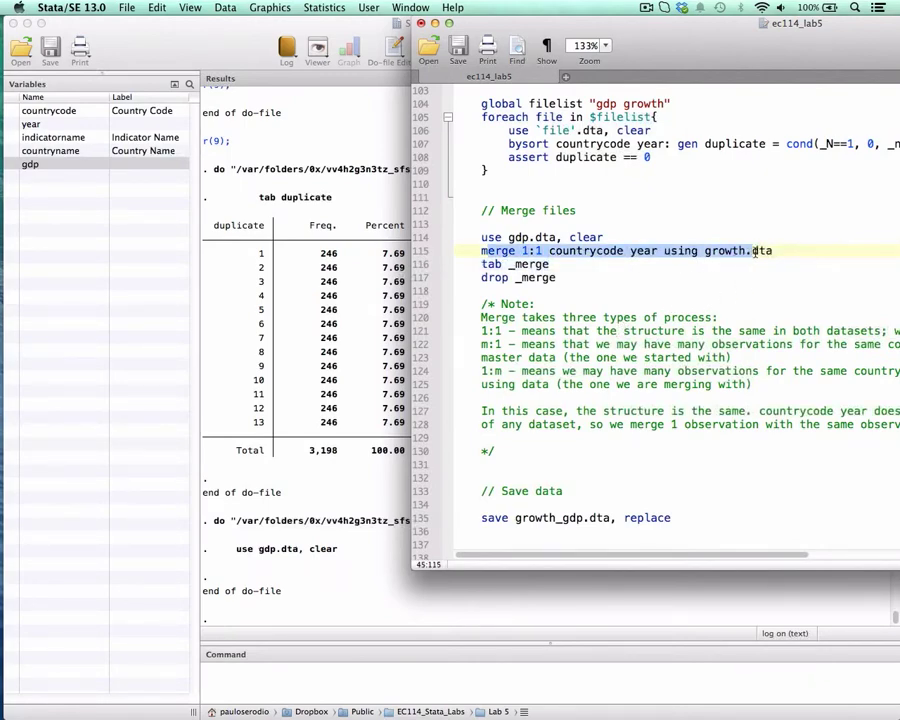
key(super+shift+d)
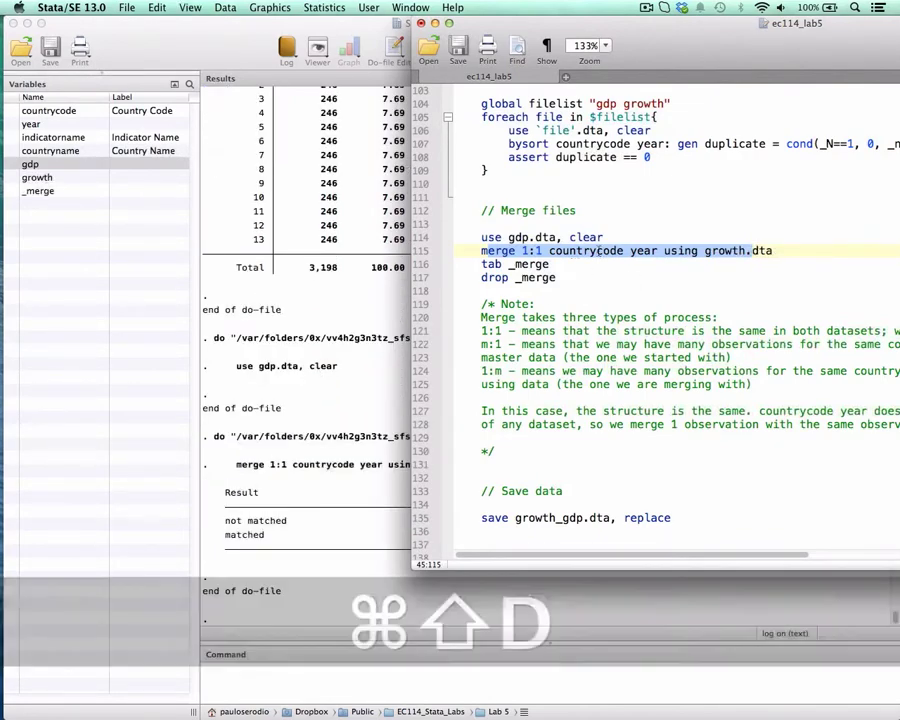
drag(539, 20, 664, 18)
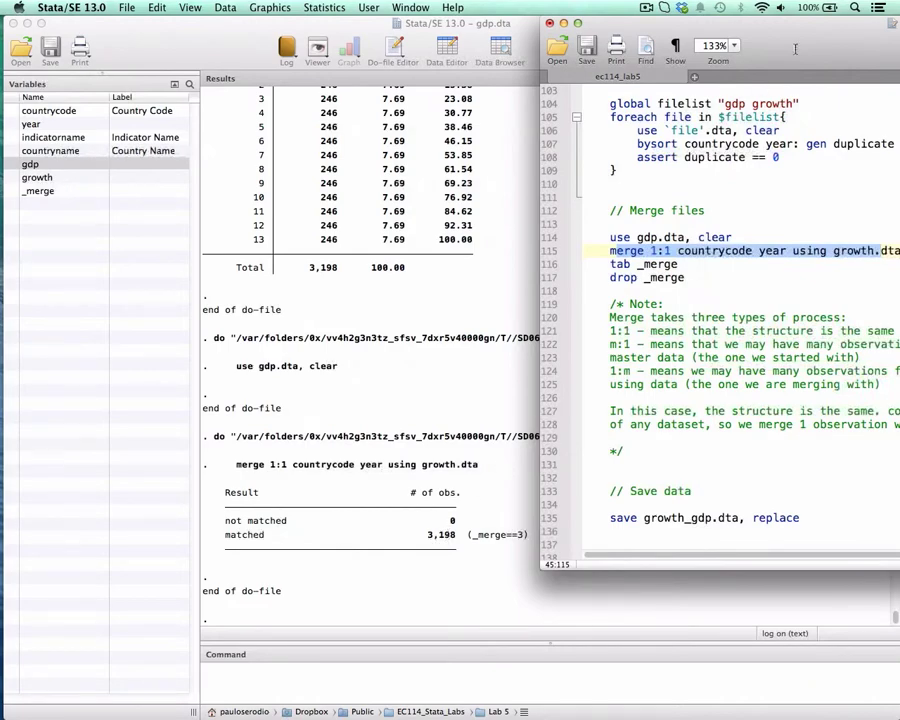
- Run tab _merge on line 116 to tabulate the match status, and move the do-file editor clear of the table
drag(795, 48, 615, 48)
click(490, 264)
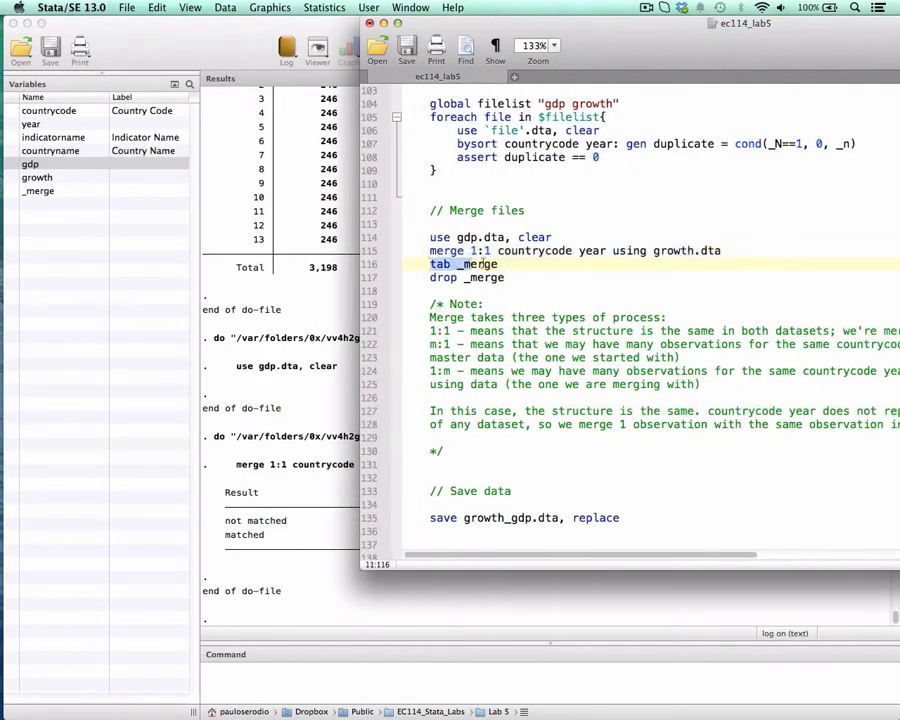
drag(490, 264, 506, 263)
key(super+shift+d)
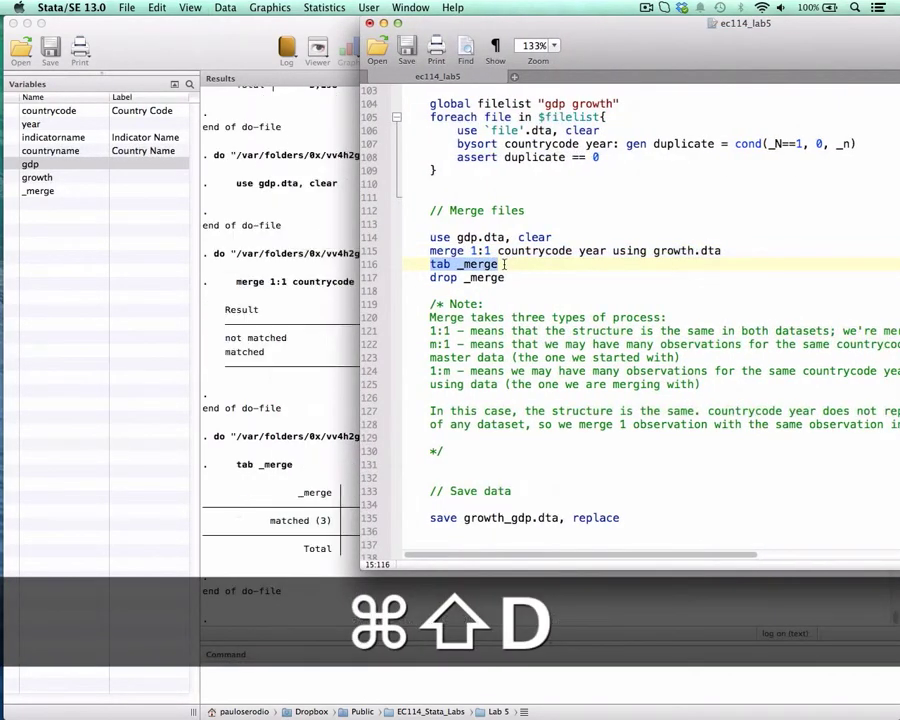
drag(490, 26, 687, 26)
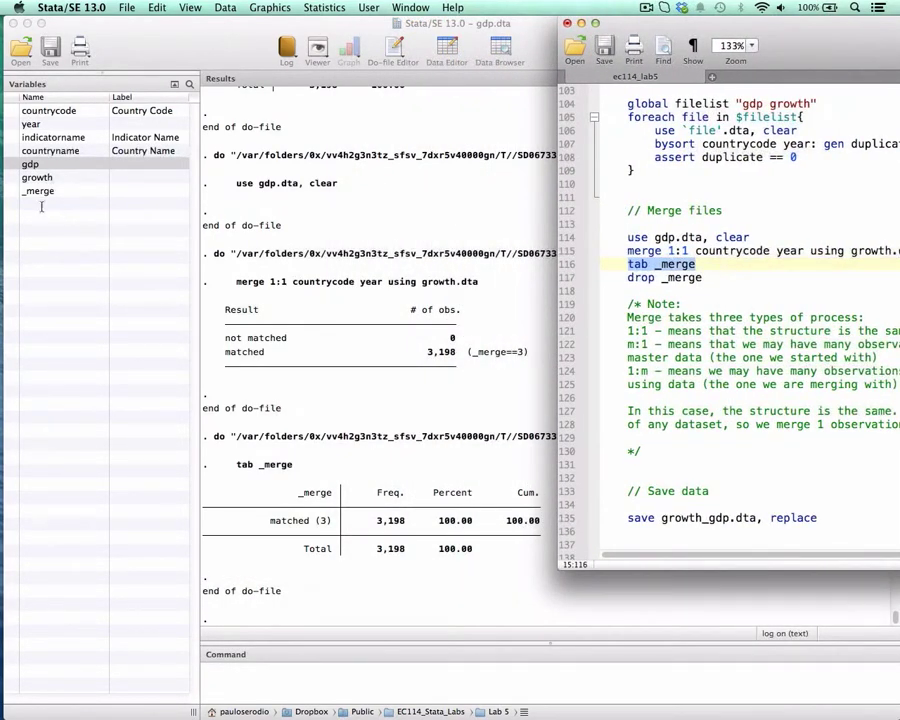
- Run line 117 of the do-file to drop the _merge variable
click(667, 251)
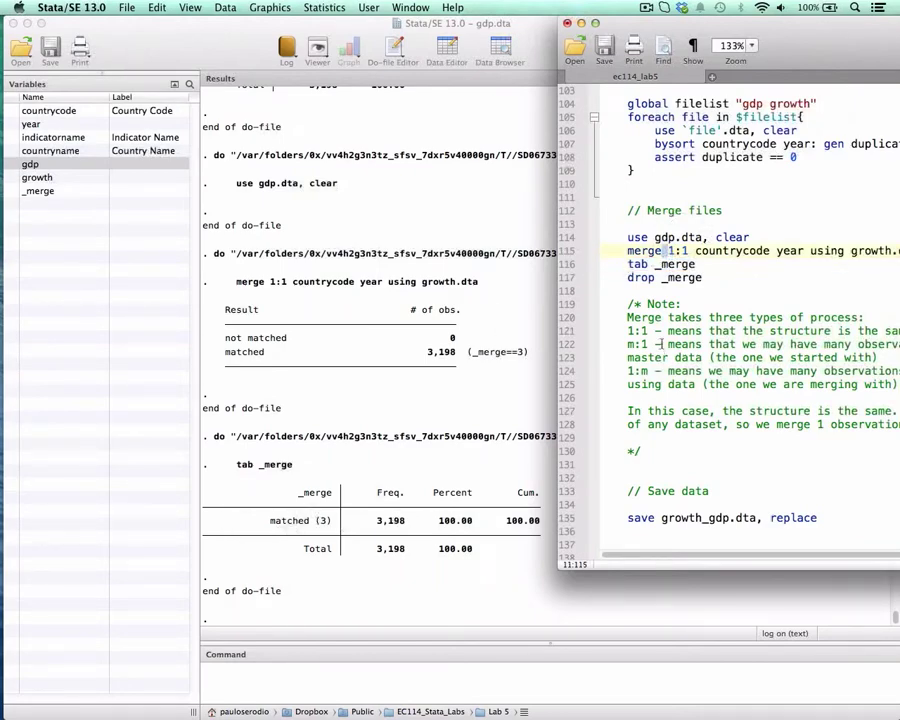
drag(703, 278, 628, 280)
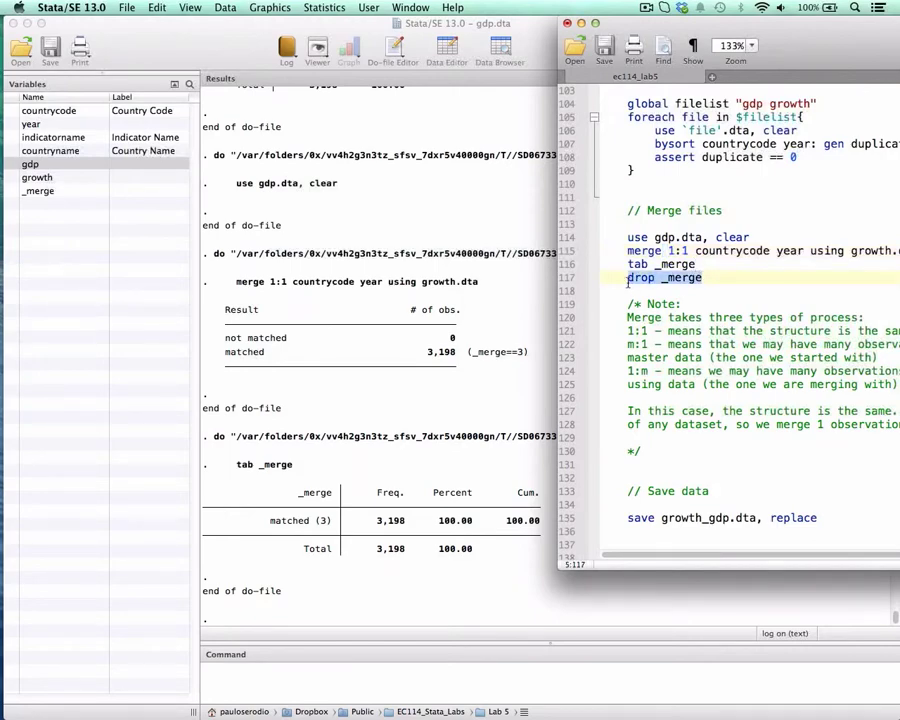
drag(803, 38, 643, 26)
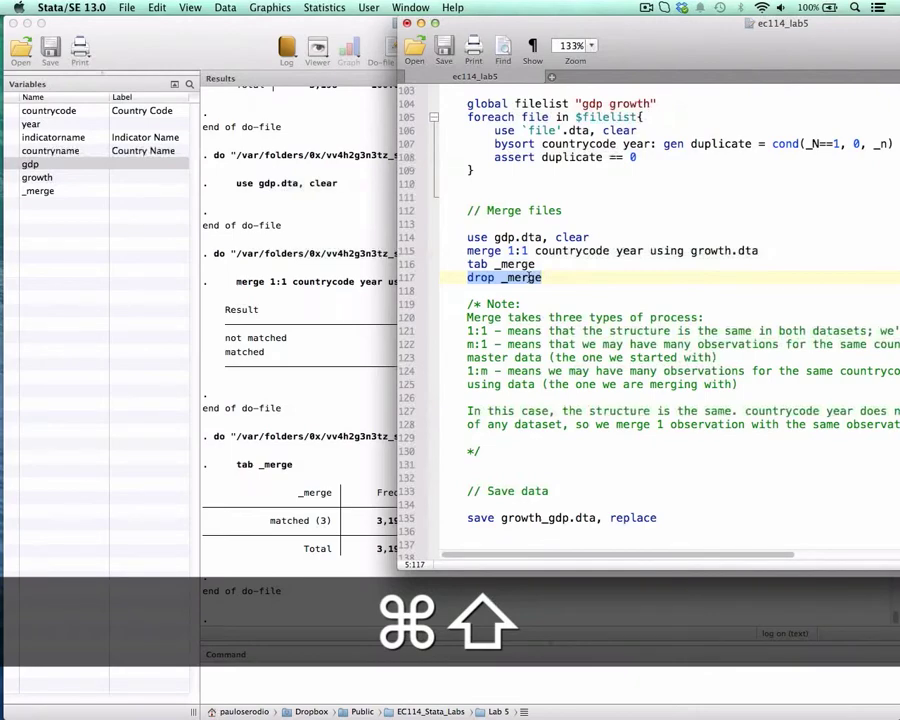
key(super+shift+d)
scroll(522, 317, down, 5)
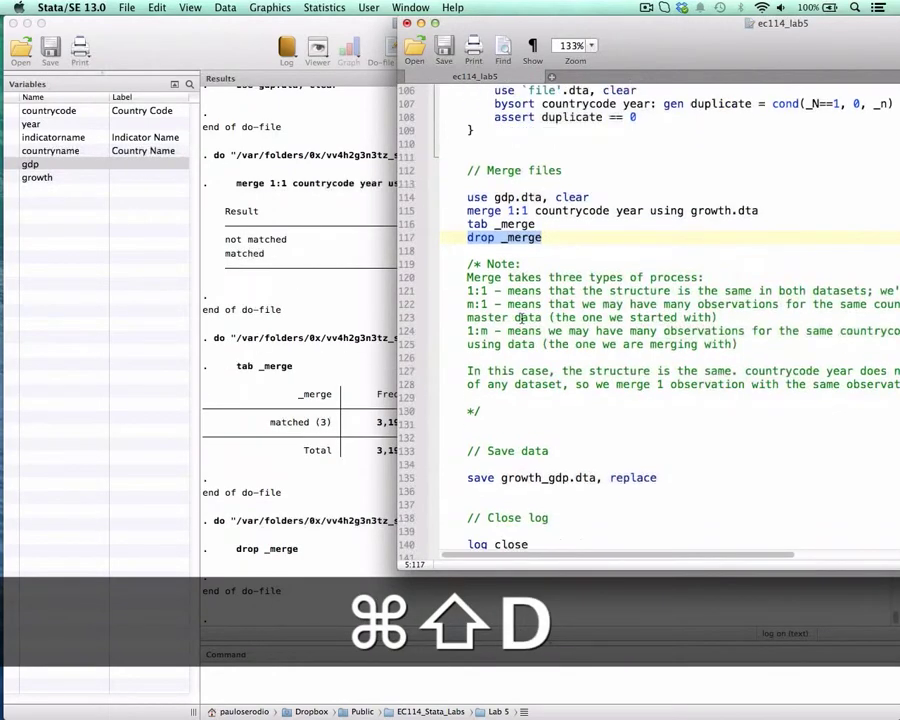
- Browse the merged dataset, check the gdp and growth values side by side, and close the data browser
click(338, 145)
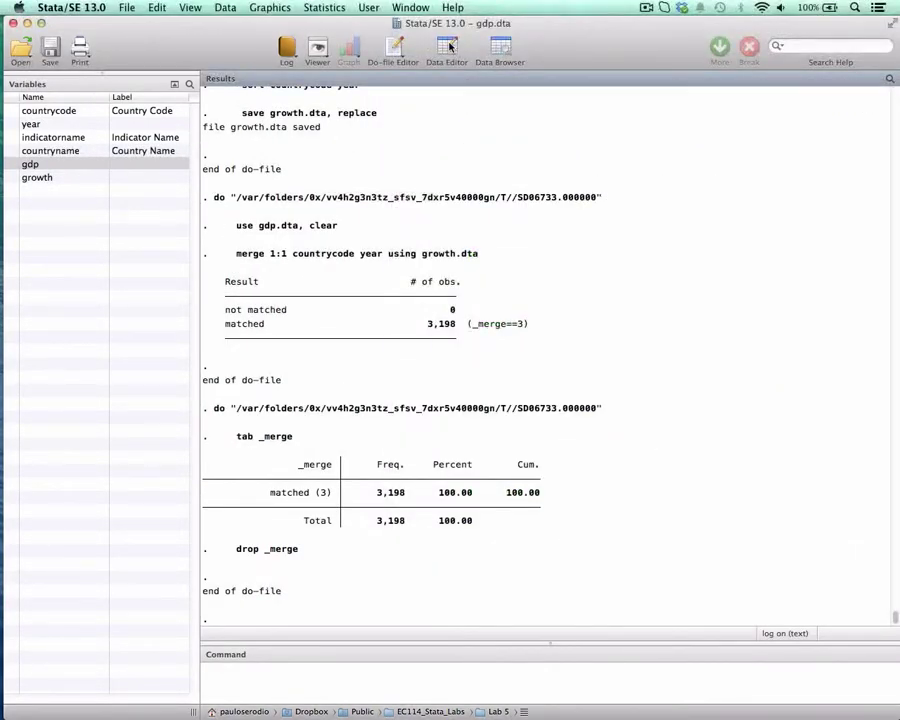
click(501, 47)
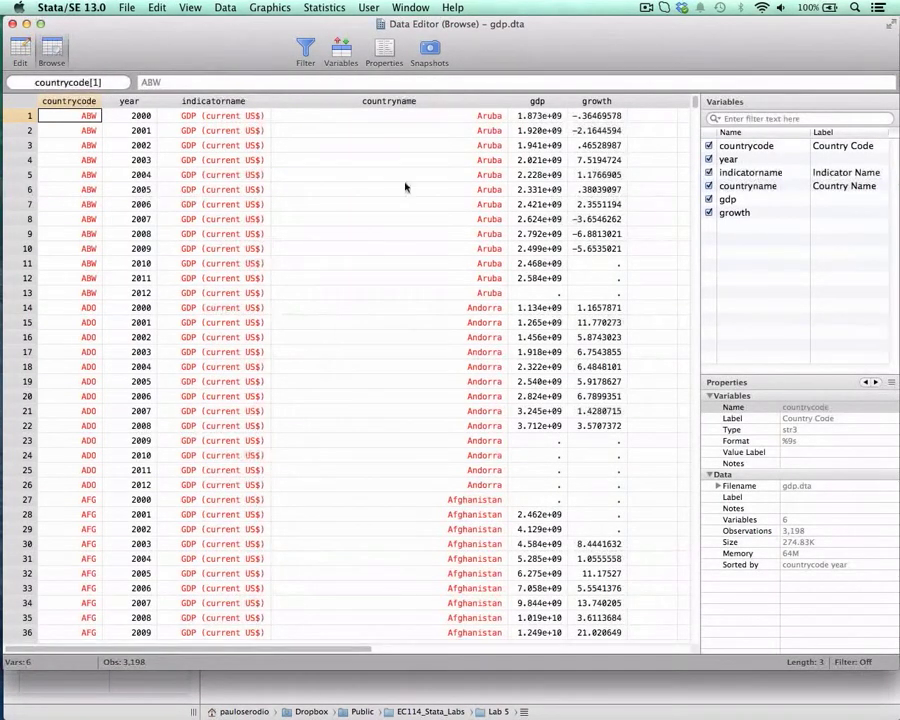
click(554, 120)
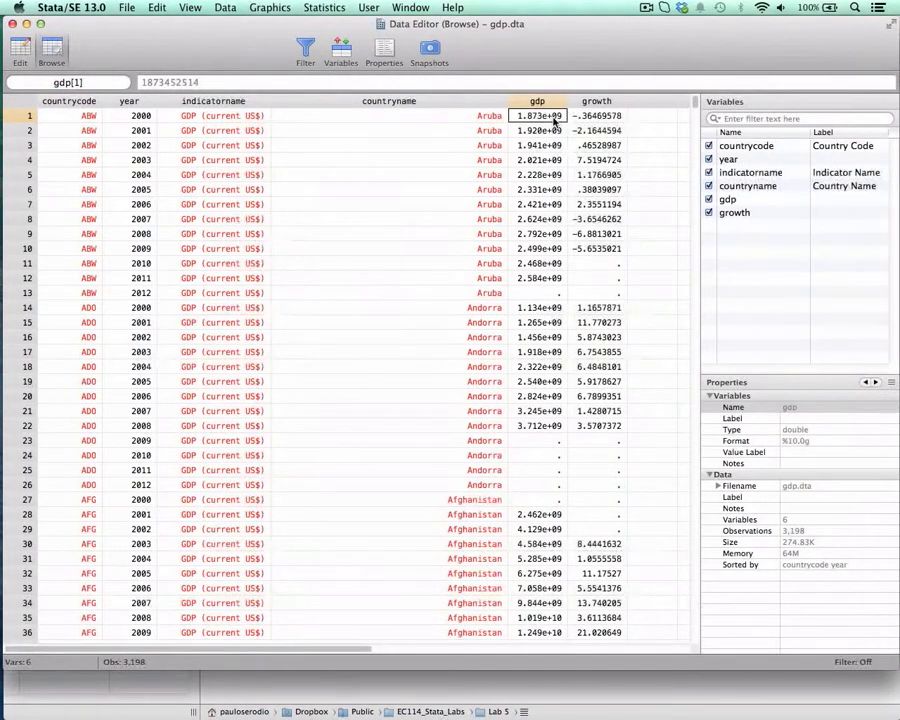
key(Right)
key(Left)
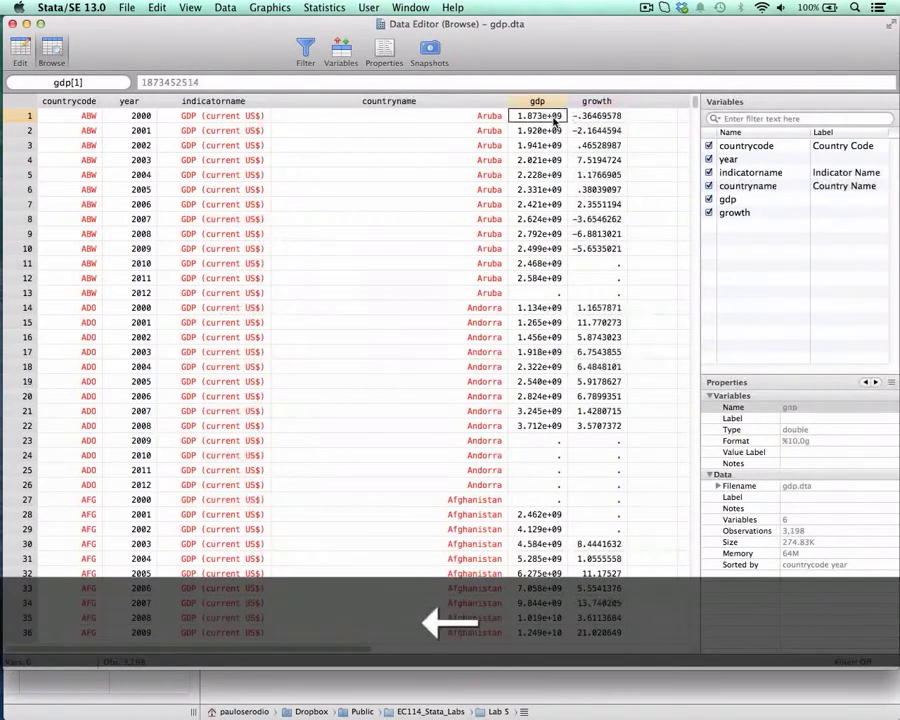
key(Down)
key(Up)
key(Right)
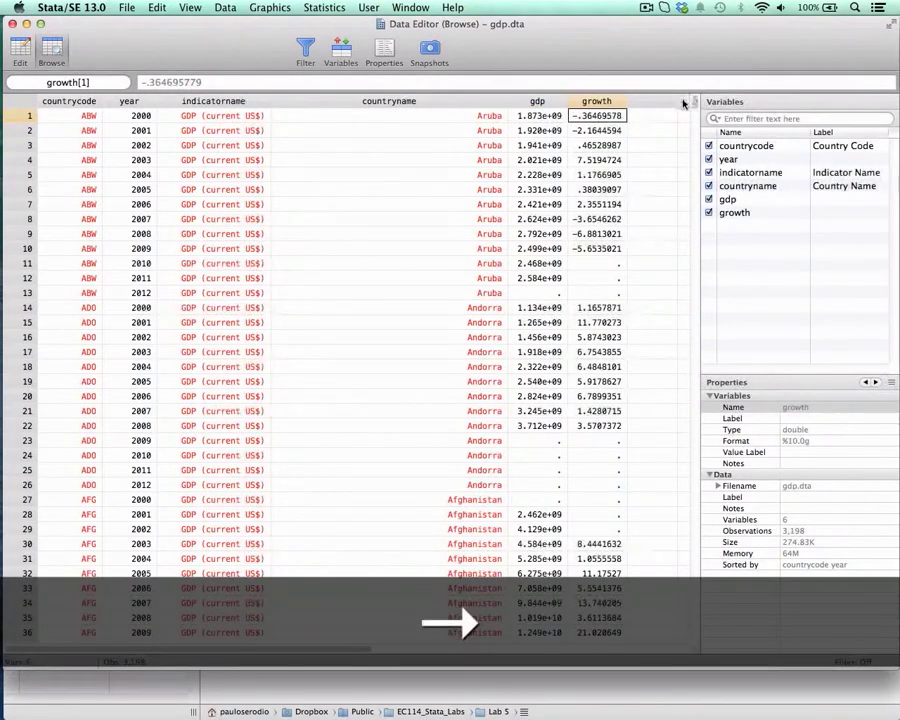
drag(697, 105, 692, 300)
drag(689, 256, 690, 96)
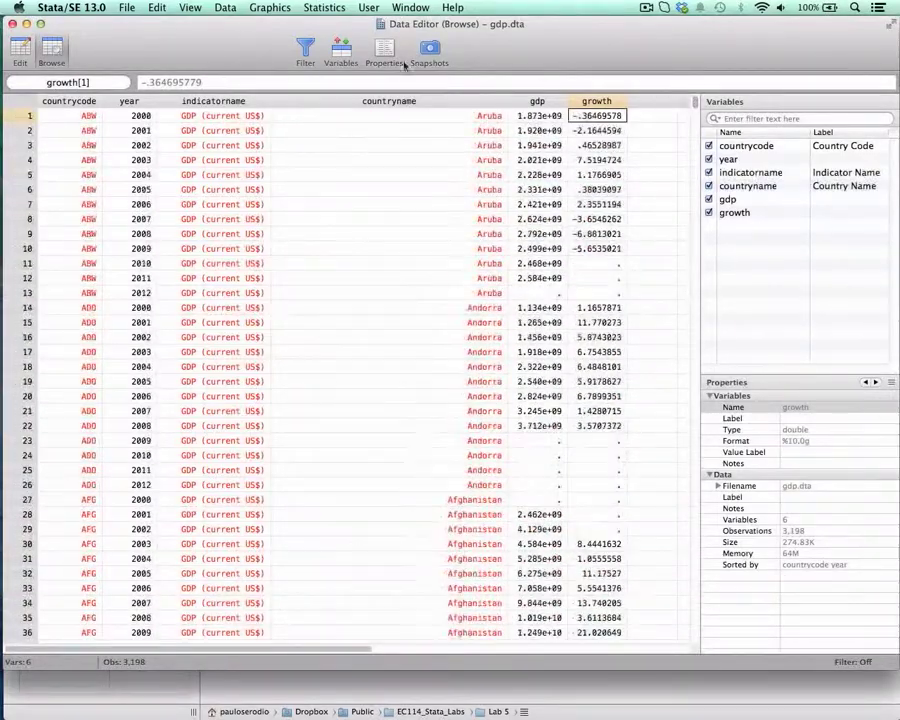
click(12, 23)
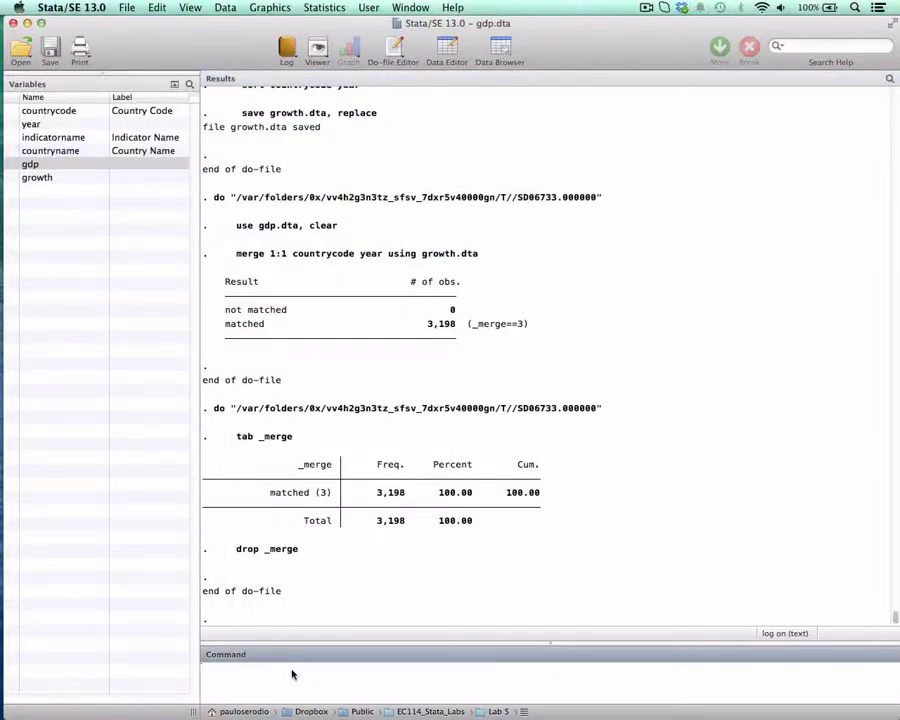
- Begin a scatter command, and examine Aruba's countrycode and year values for 2000 to 2012 in the data browser
text(scatter)
click(499, 48)
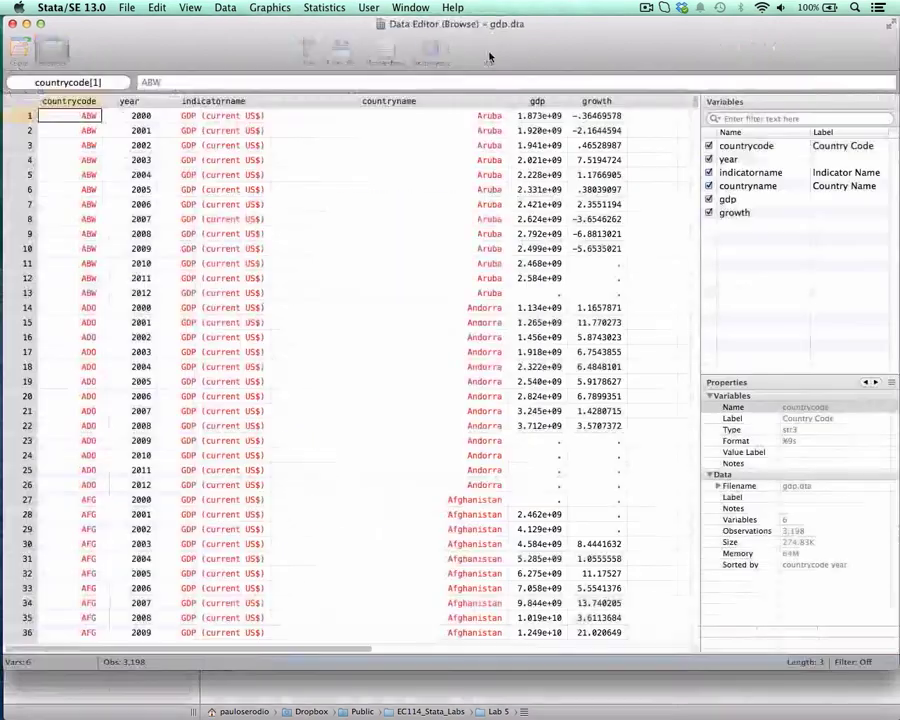
drag(140, 116, 145, 293)
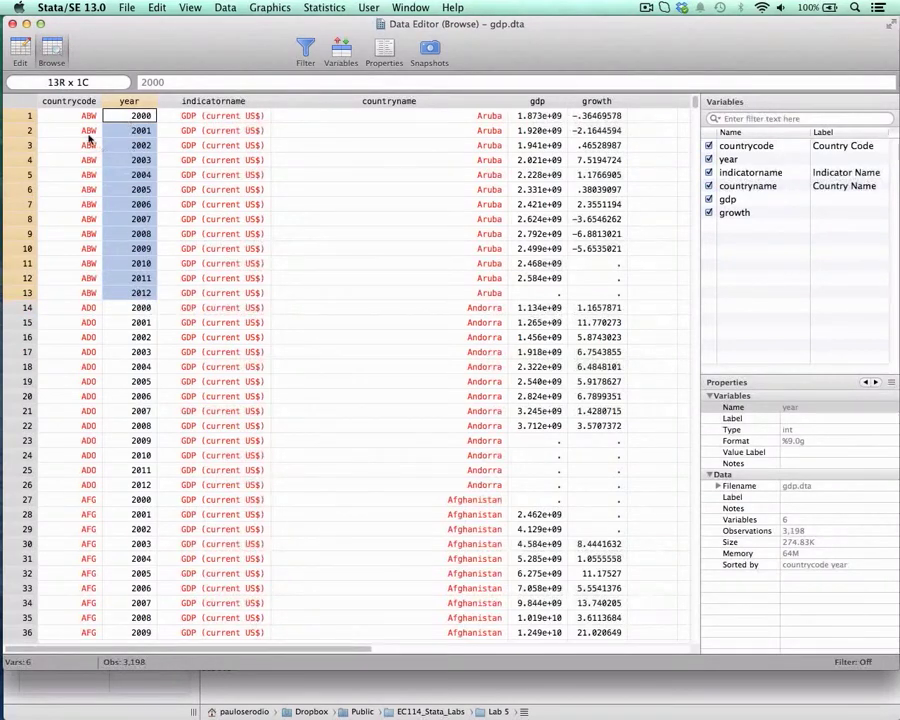
drag(88, 116, 92, 292)
drag(143, 116, 143, 292)
click(13, 24)
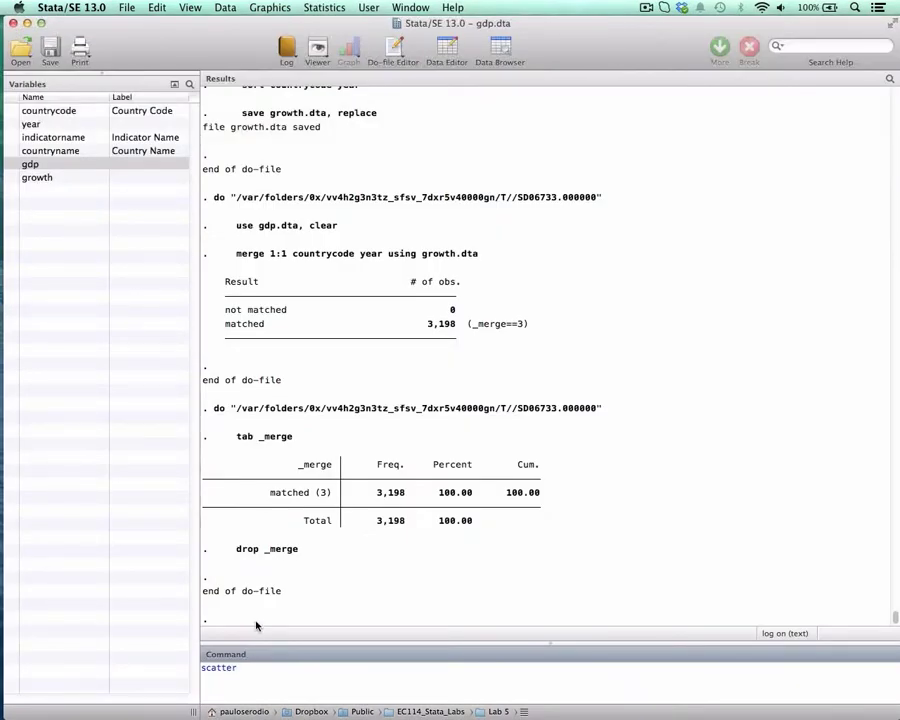
- Complete and run scatter gdp growth to plot the two variables, close the graph, and glance at the dataset in the data editor
text(gdp growth)
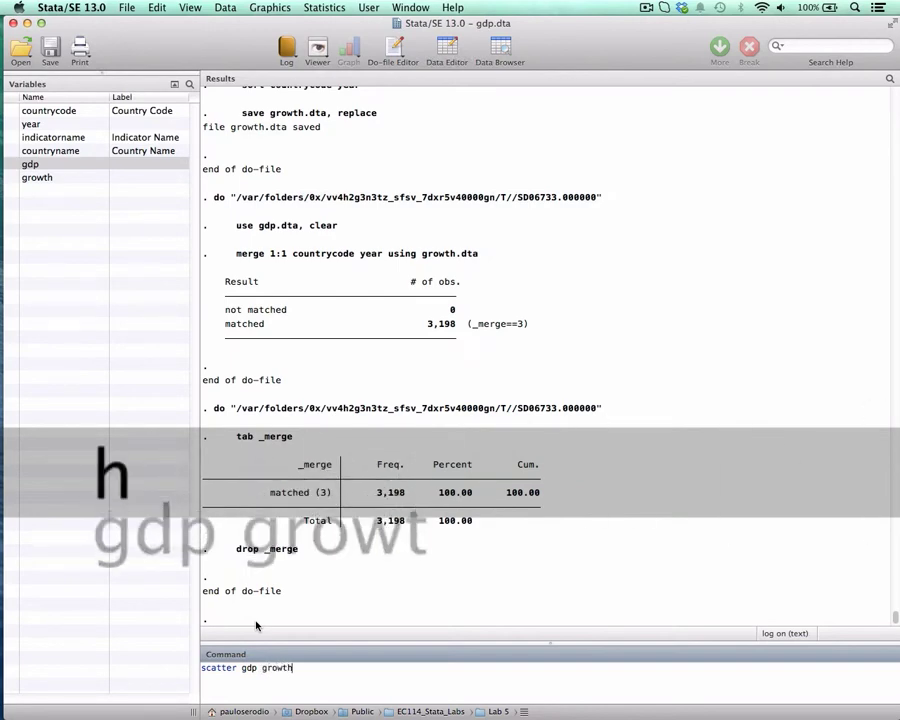
key(Return)
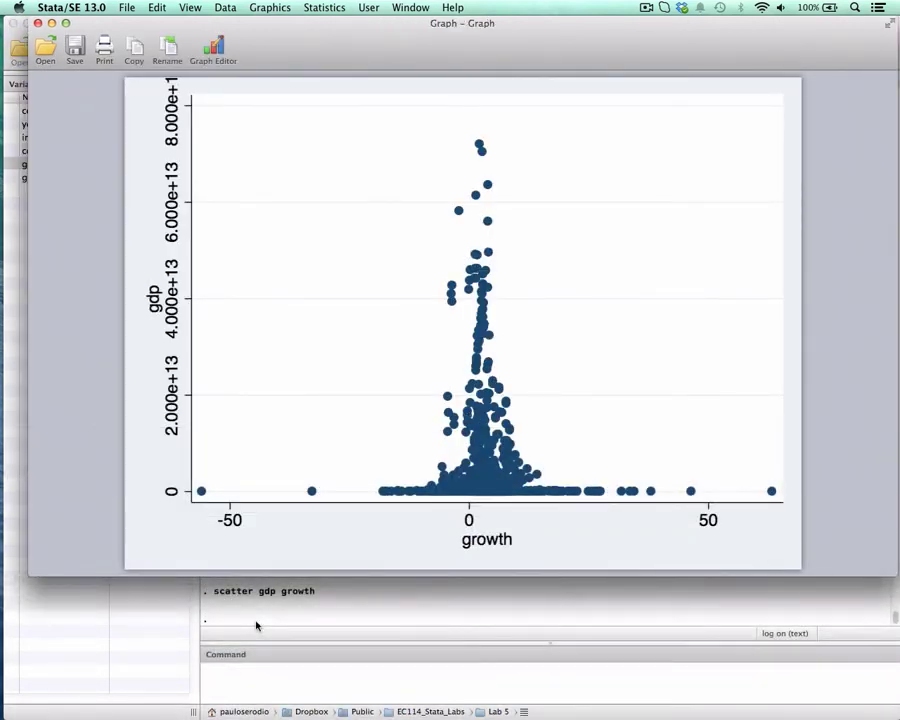
click(37, 22)
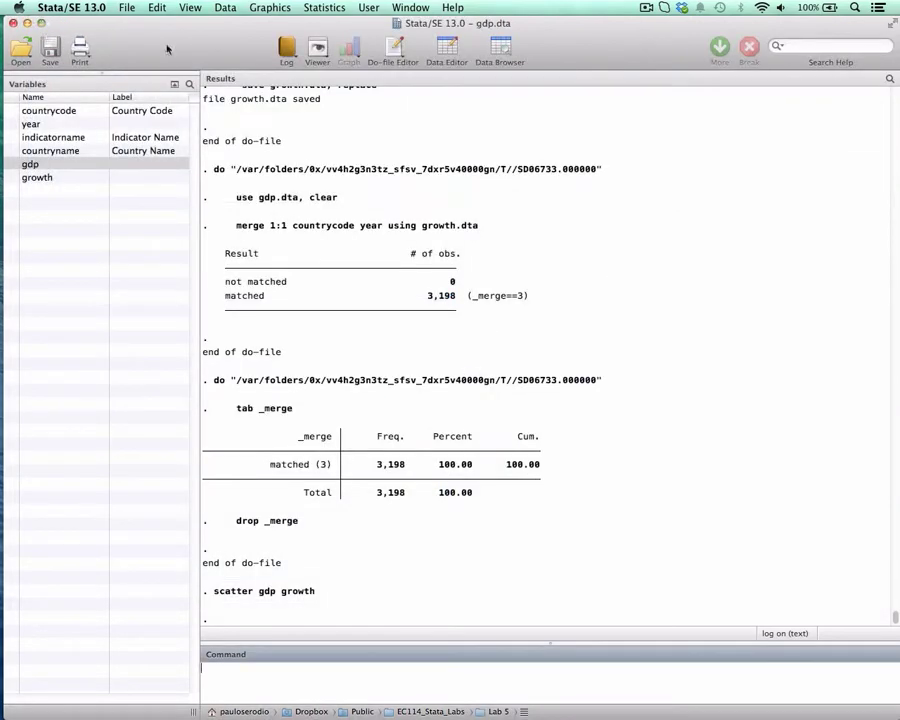
click(444, 50)
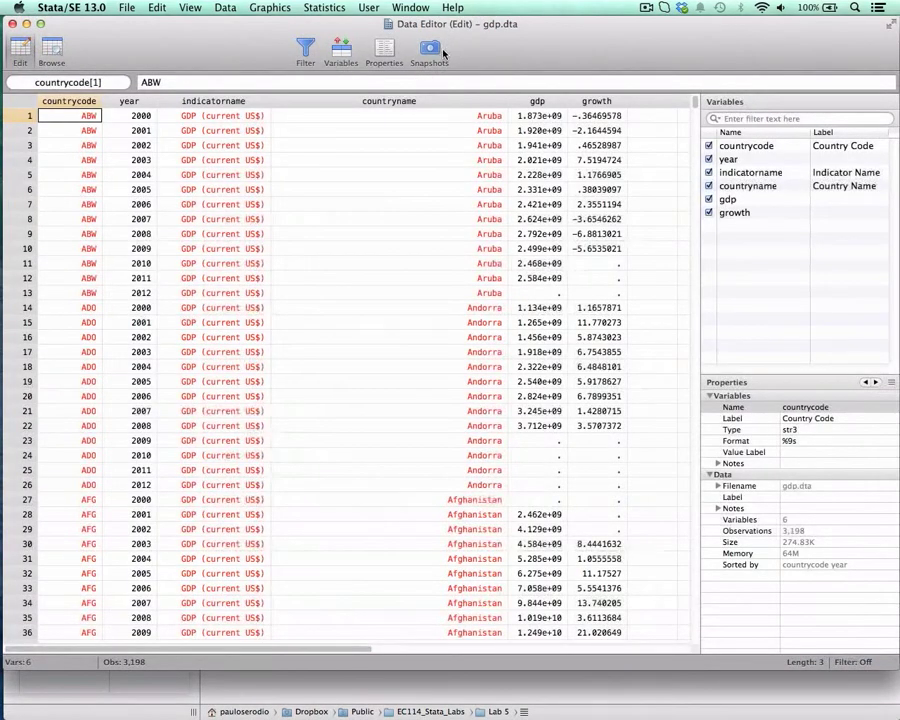
click(12, 22)
- Return to the ec114_lab5 do-file and run line 135 to save the merged data as growth_gdp.dta with the replace option
key(ctrl+Down)
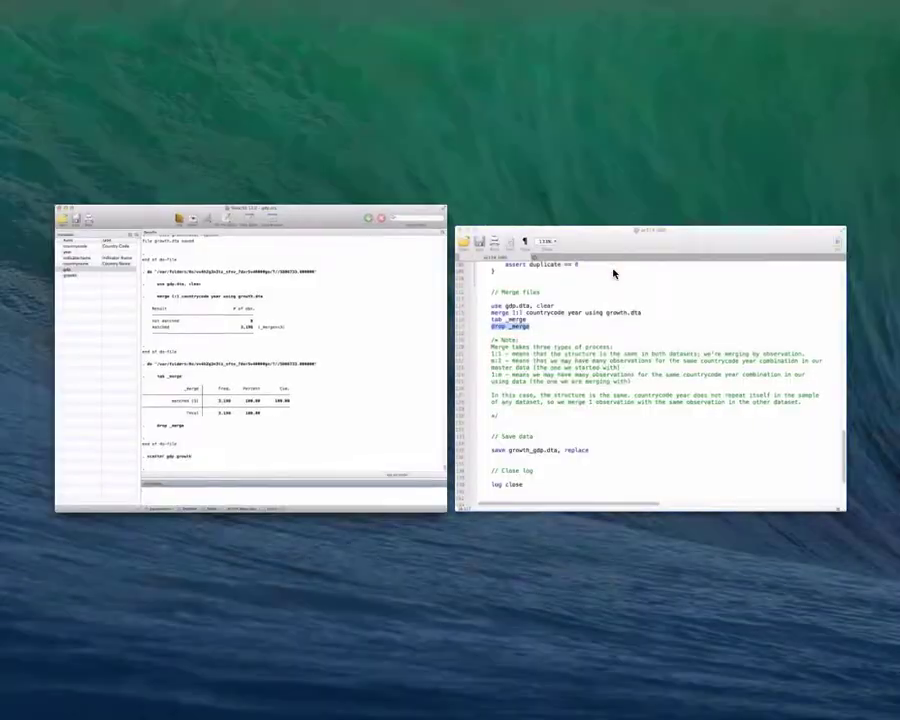
click(629, 265)
drag(484, 35, 396, 35)
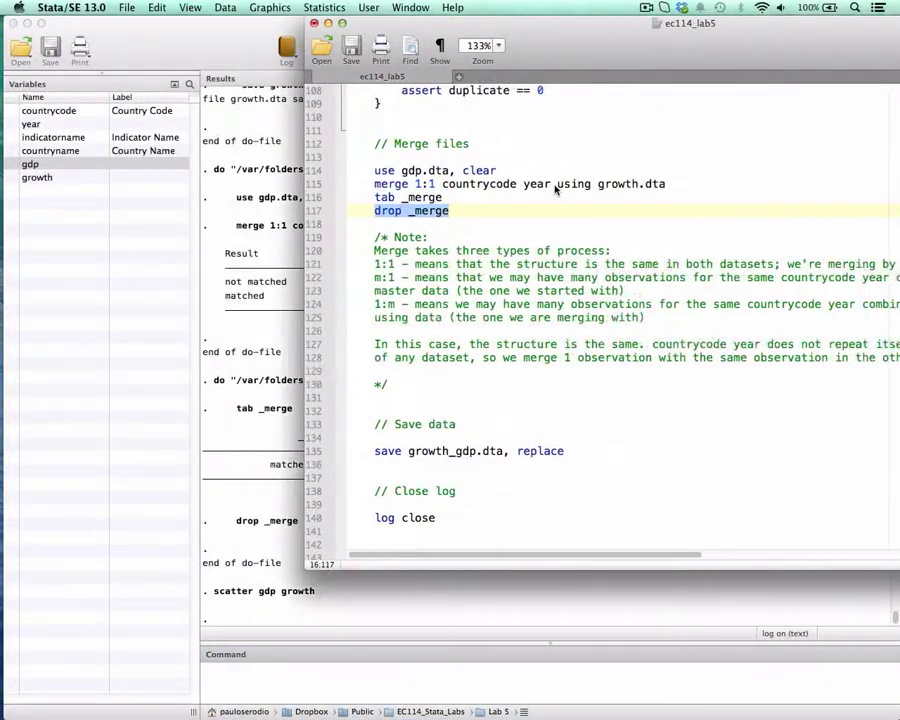
click(408, 450)
drag(375, 451, 578, 451)
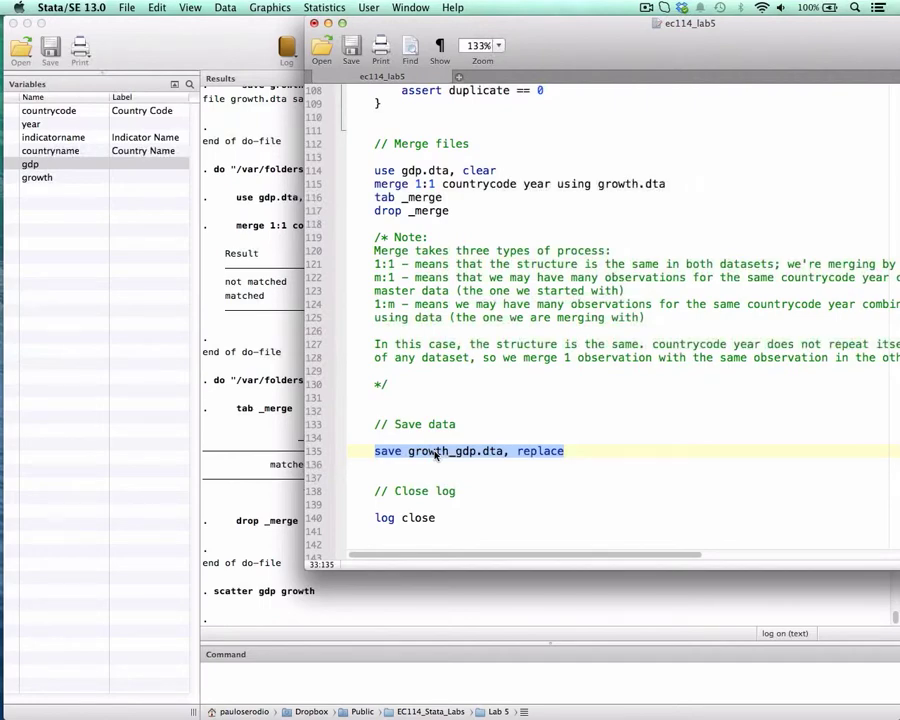
key(super+shift+d)
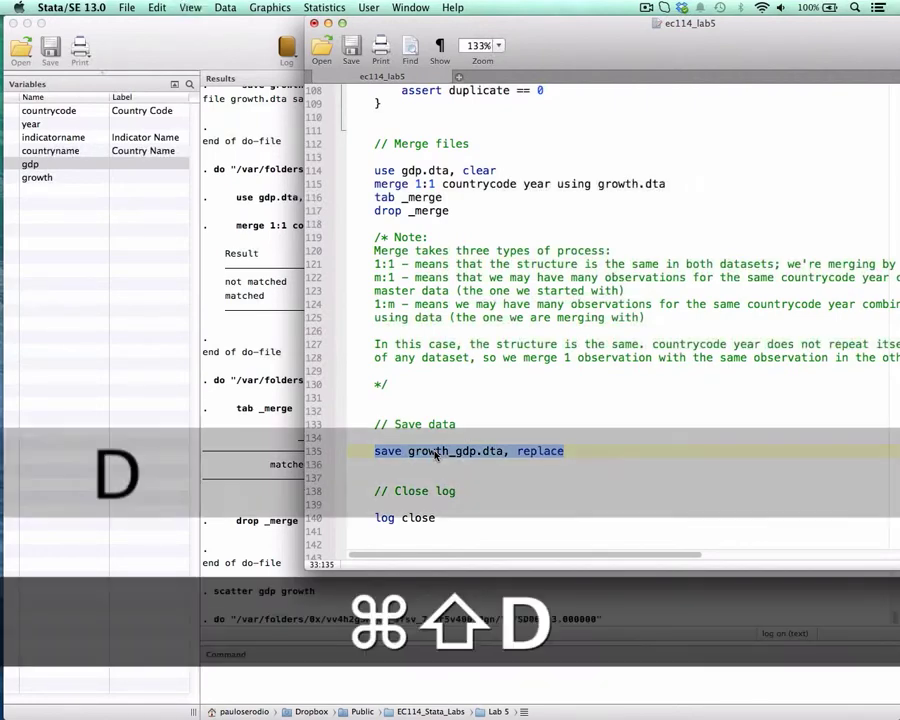
- Run log close on line 140 to close the log, and move the do-file editor over the results
double_click(383, 517)
shift+click(440, 522)
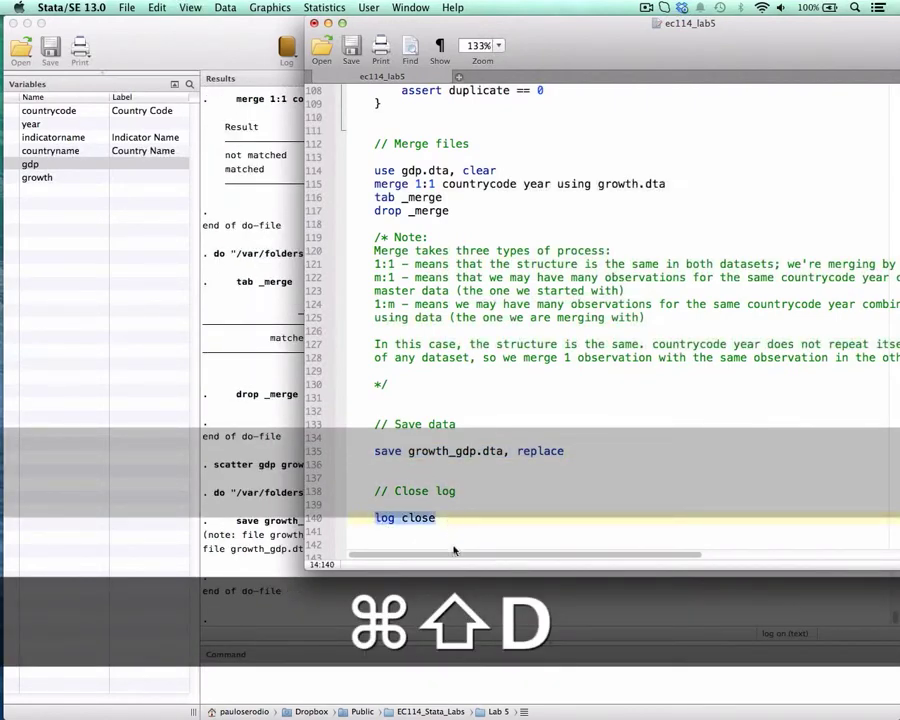
key(super+shift+d)
drag(435, 32, 324, 34)
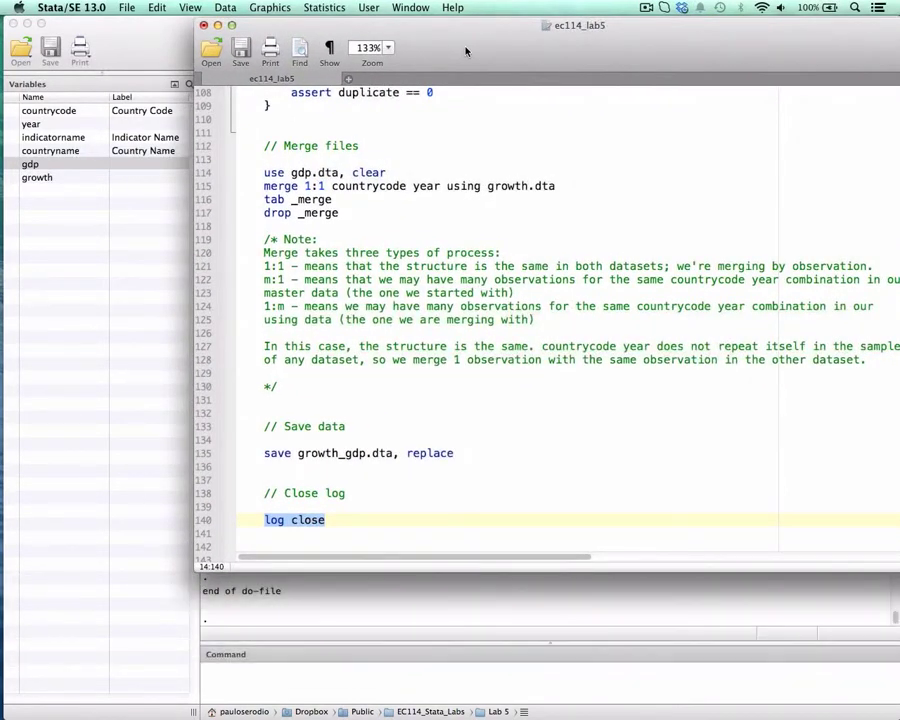
key(super+shift)
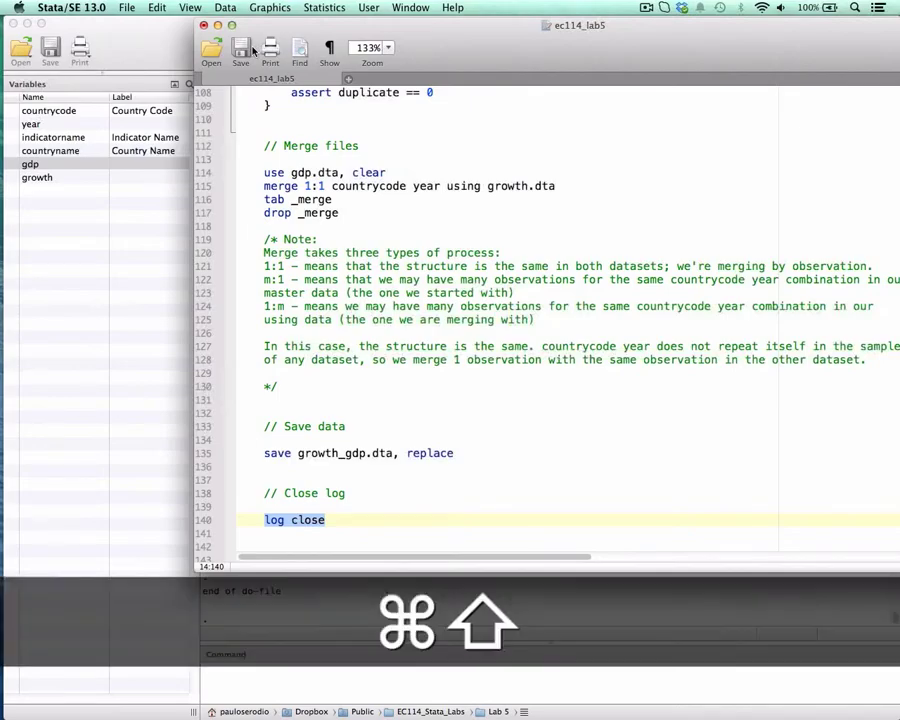